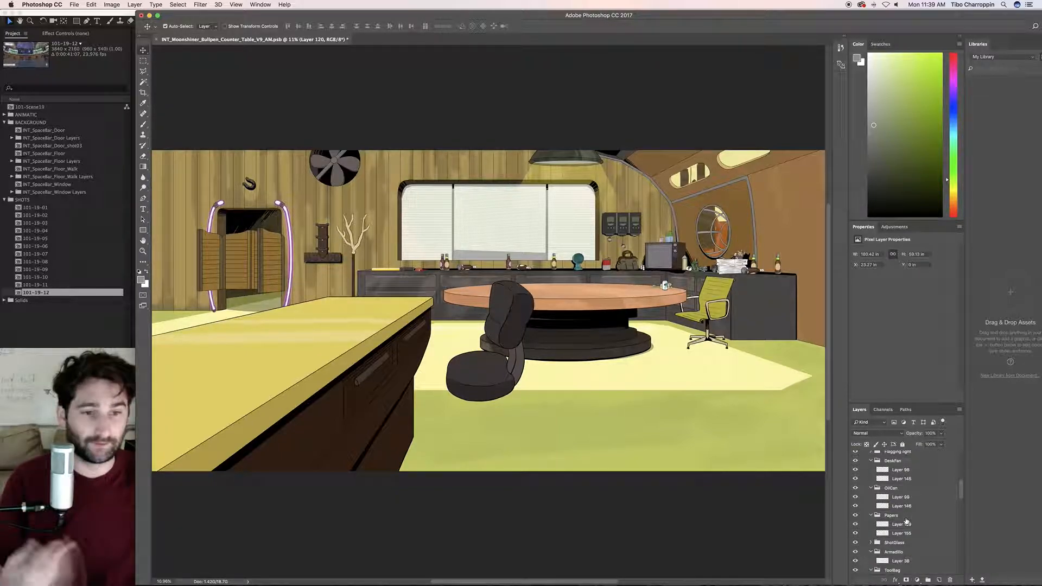
- Collapse the DeskFan, OilCan, Papers, Armadillo and ToolBag layer groups
scroll(906, 521, "up", 1)
scroll(907, 521, "up", 2)
left_click(871, 517)
left_click(871, 526)
left_click(871, 535)
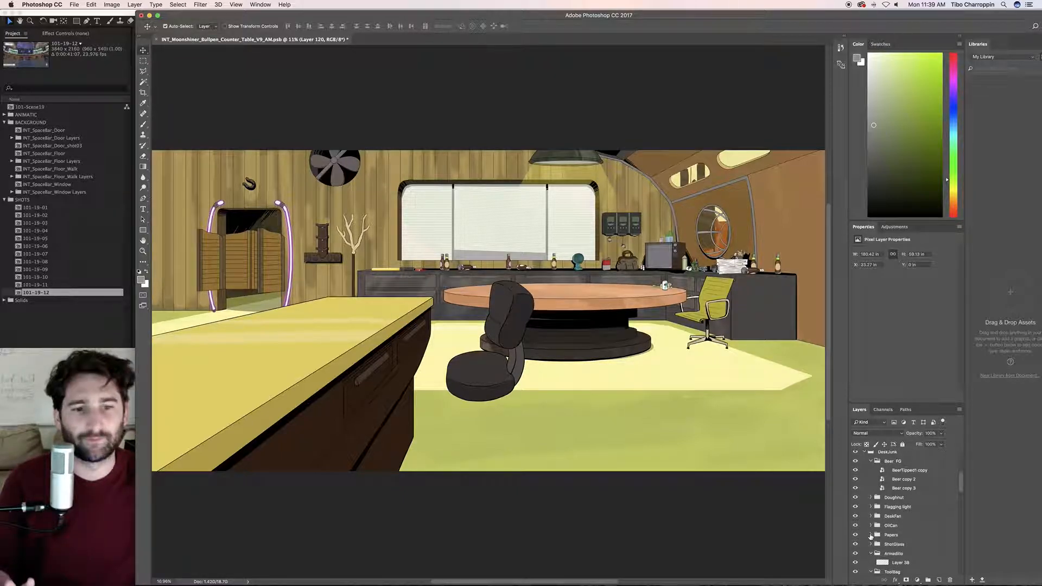
left_click(872, 554)
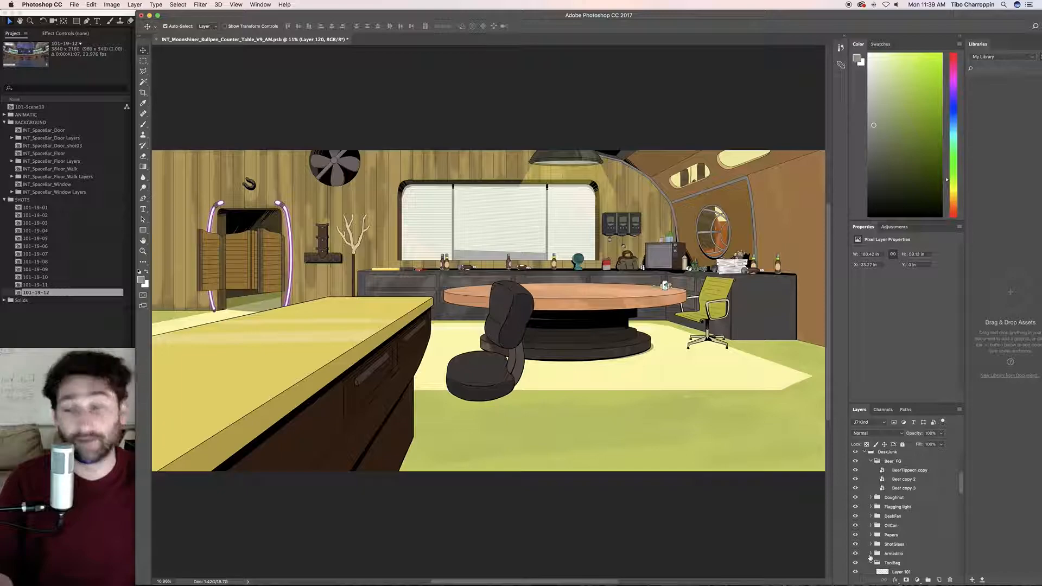
left_click(871, 563)
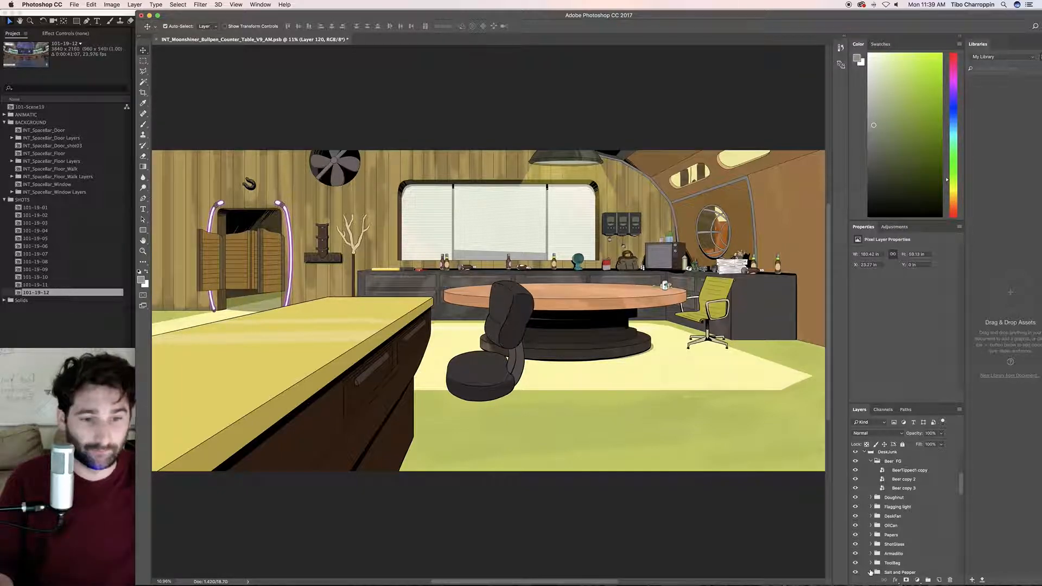
- Collapse the remaining open desk-junk groups, from Tiki Cup, Machine Parts, SprayPaint and TV down to Cactus and Mug
scroll(870, 570, "down", 3)
left_click(871, 513)
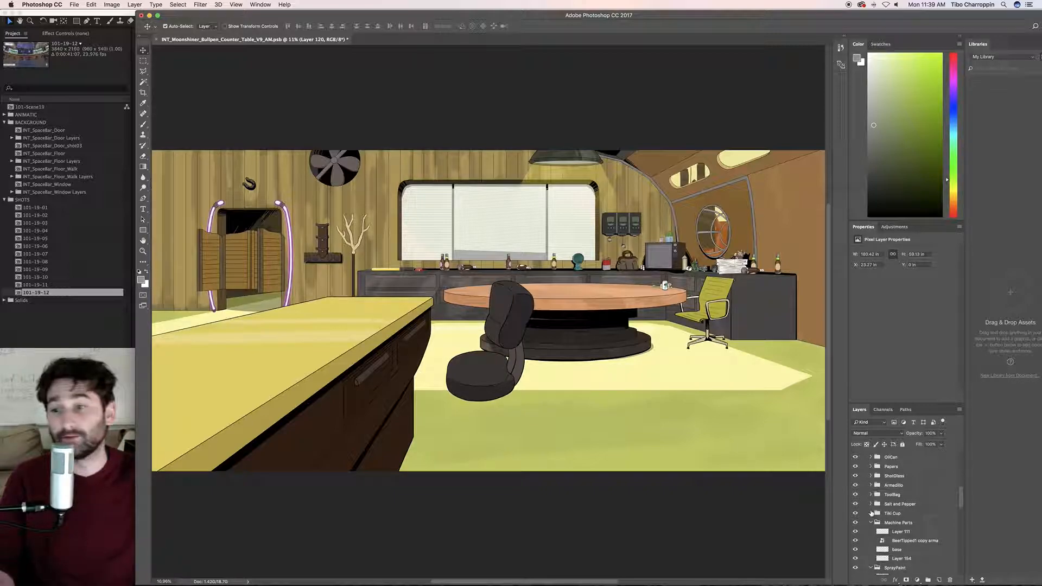
left_click(871, 522)
left_click(871, 532)
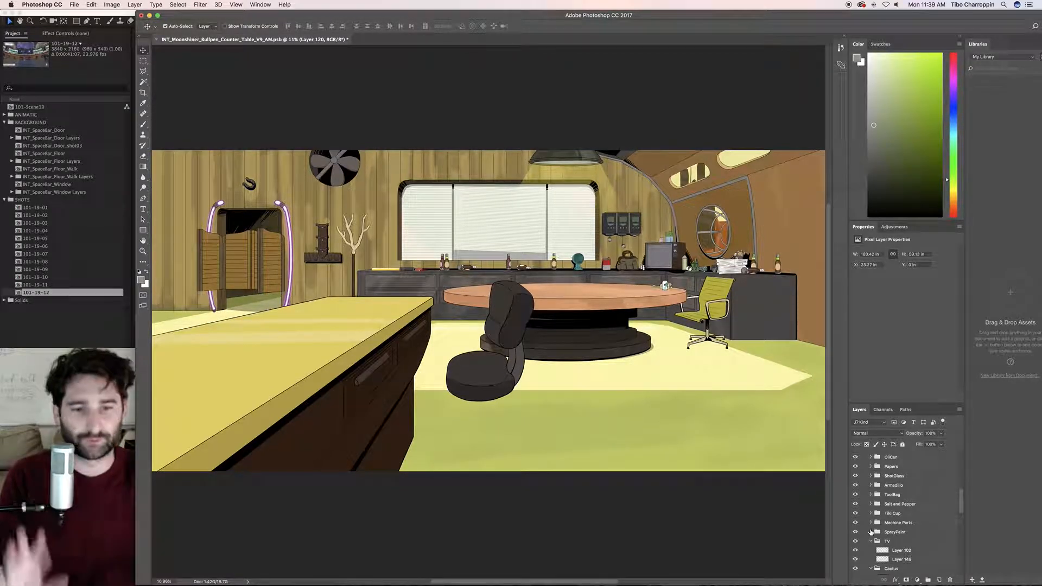
left_click(879, 541)
left_click(871, 542)
scroll(871, 543, "down", 2)
left_click(870, 532)
left_click(871, 542)
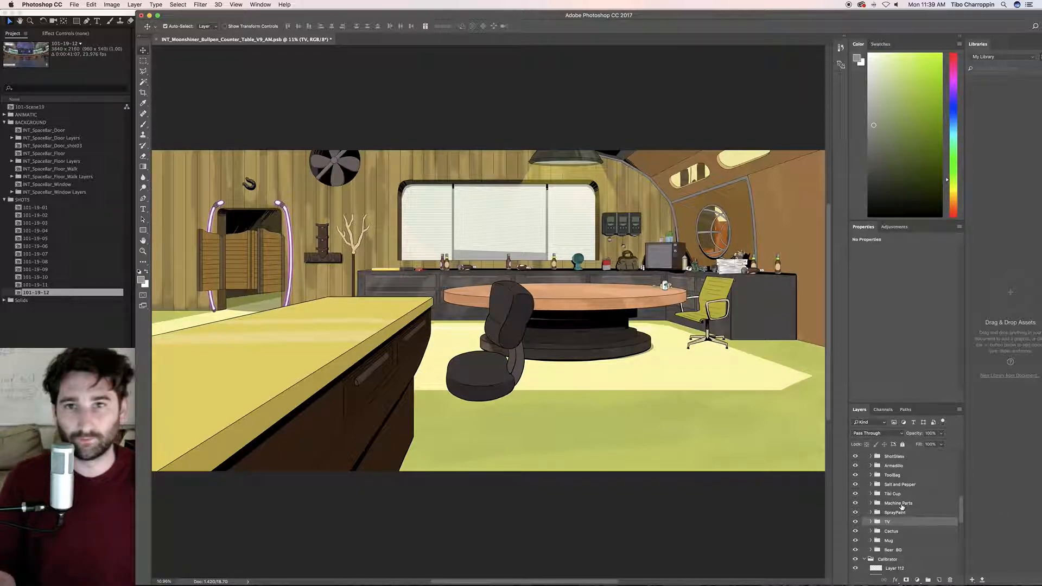
- Locate the layers of the round table from the artwork and collapse their Table group
left_click(542, 354)
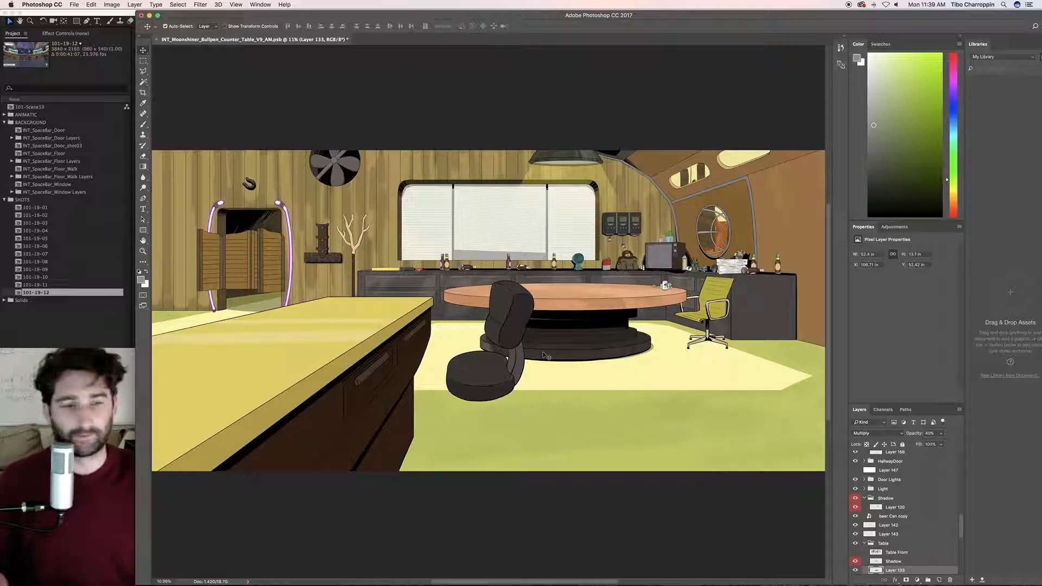
left_click(888, 546)
scroll(888, 543, "down", 3)
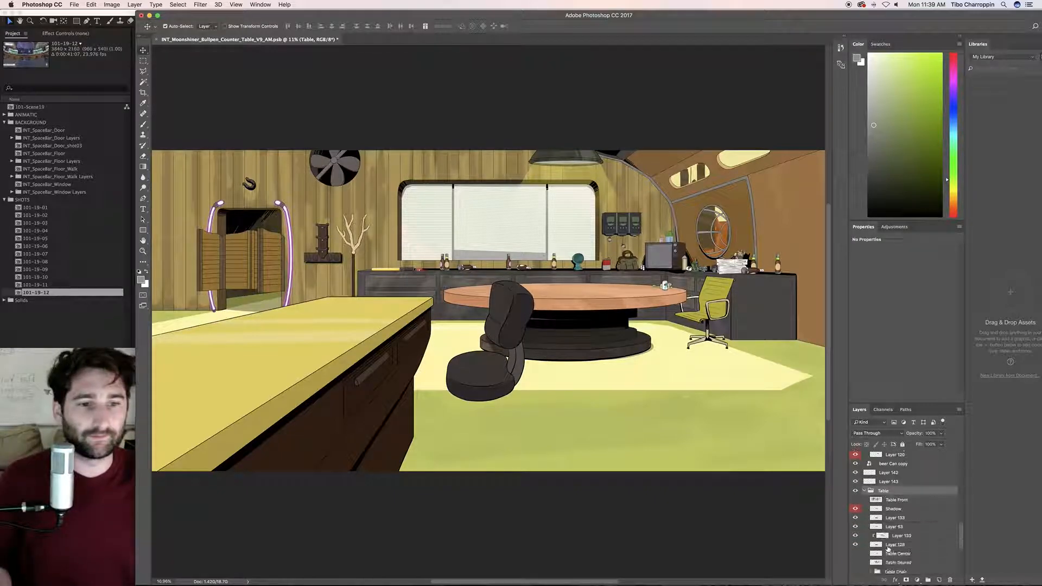
left_click(865, 491)
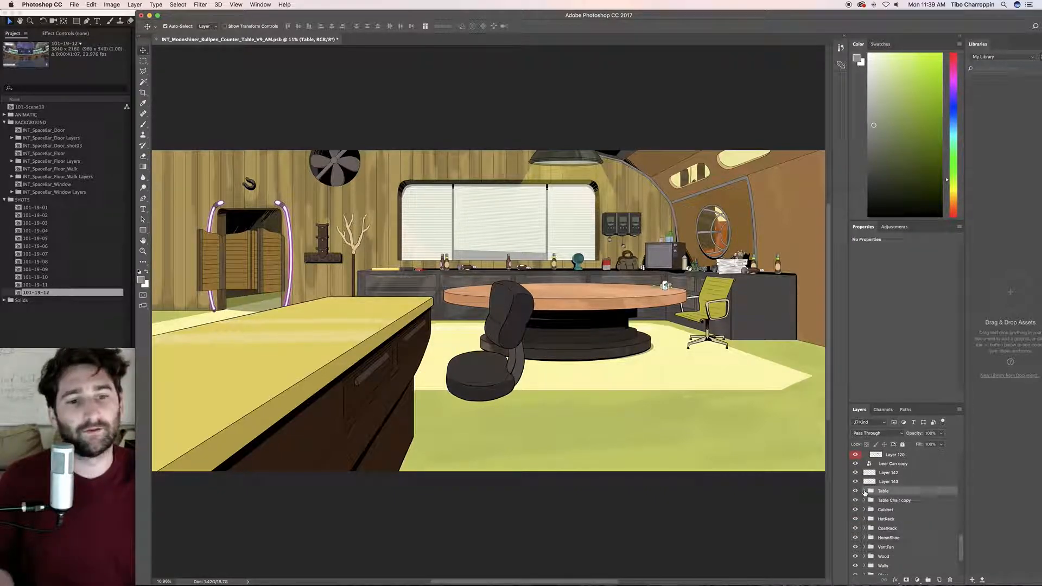
- Inspect the rear background groups, from OfficeWindowUL and Paths up to Glass, by briefly toggling their visibility
scroll(886, 534, "down", 4)
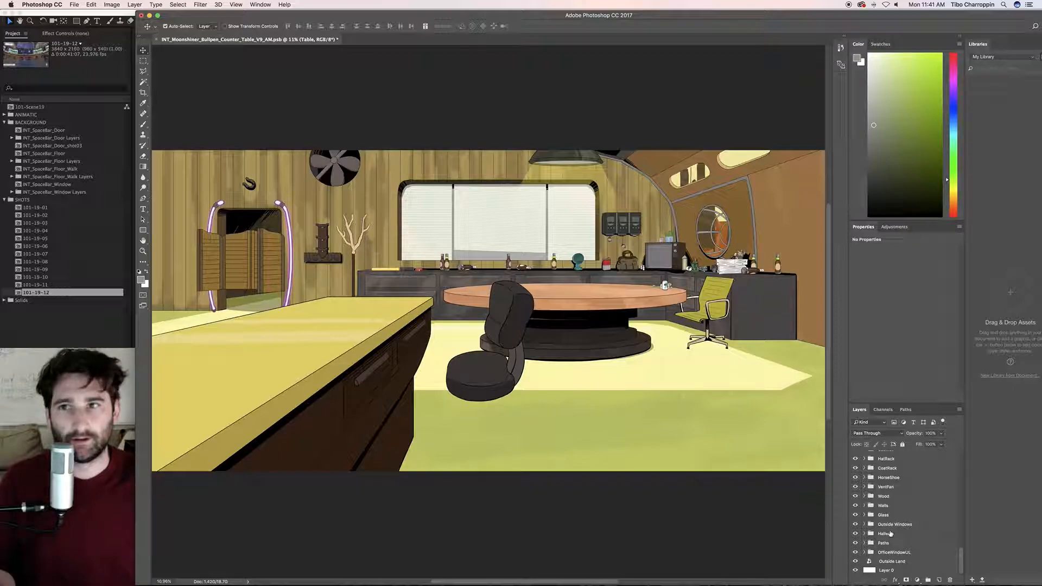
left_click(884, 505)
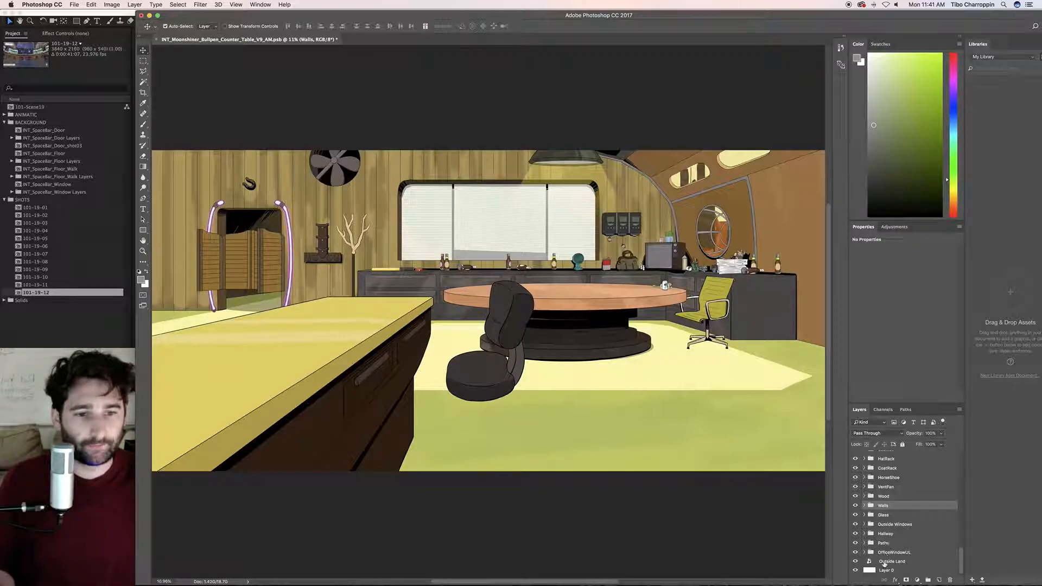
left_click(855, 553)
left_click(855, 543)
left_click(855, 543)
left_click(856, 534)
left_click(856, 535)
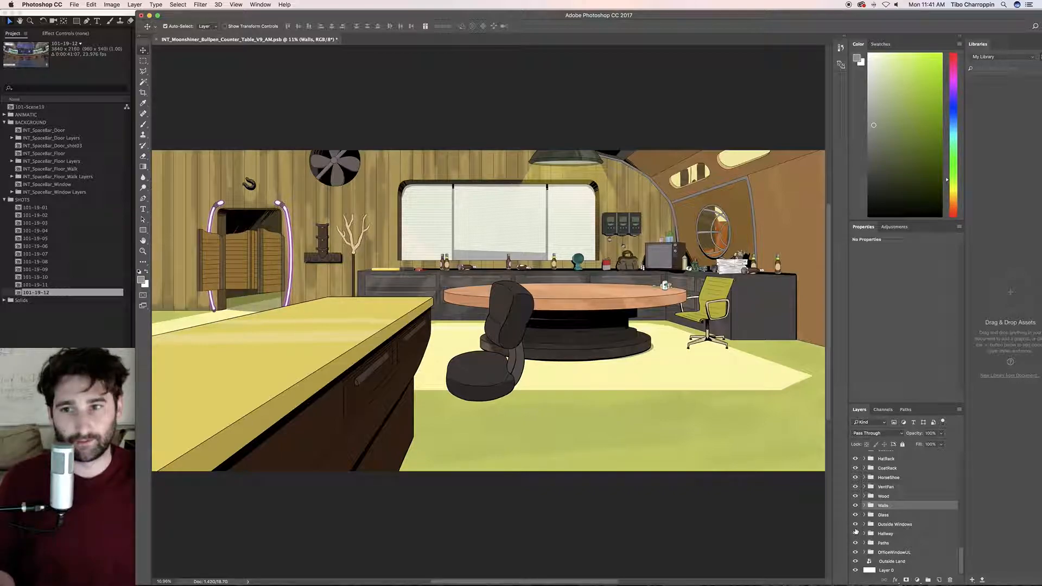
left_click(856, 535)
left_click(856, 535)
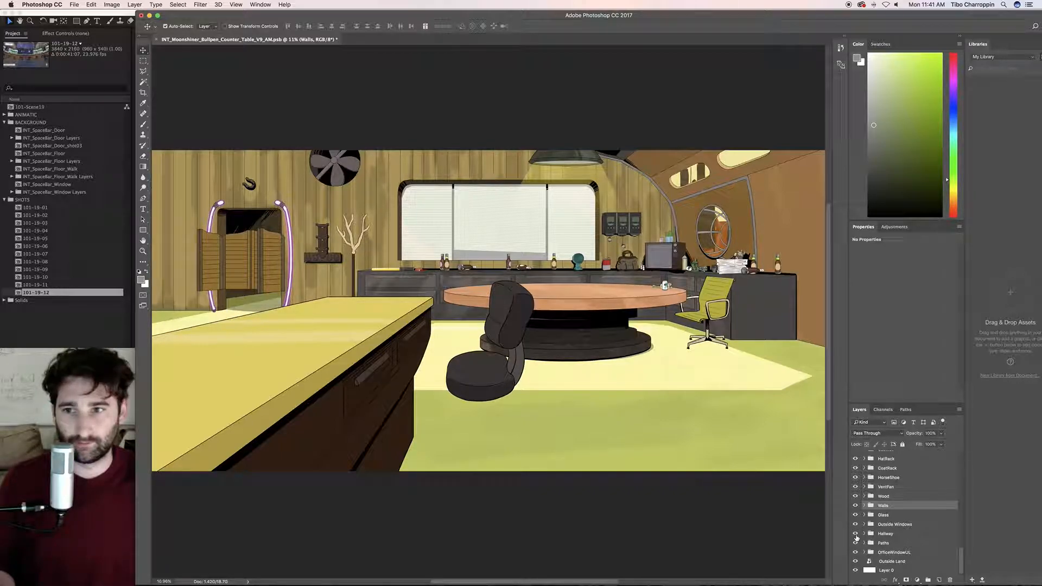
left_click(856, 536)
left_click(856, 536)
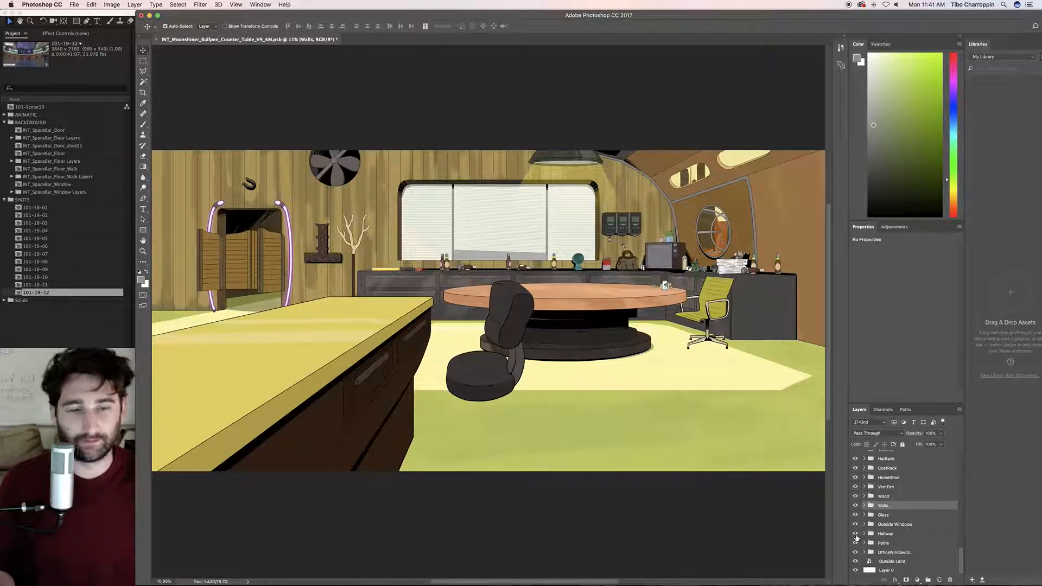
left_click(856, 526)
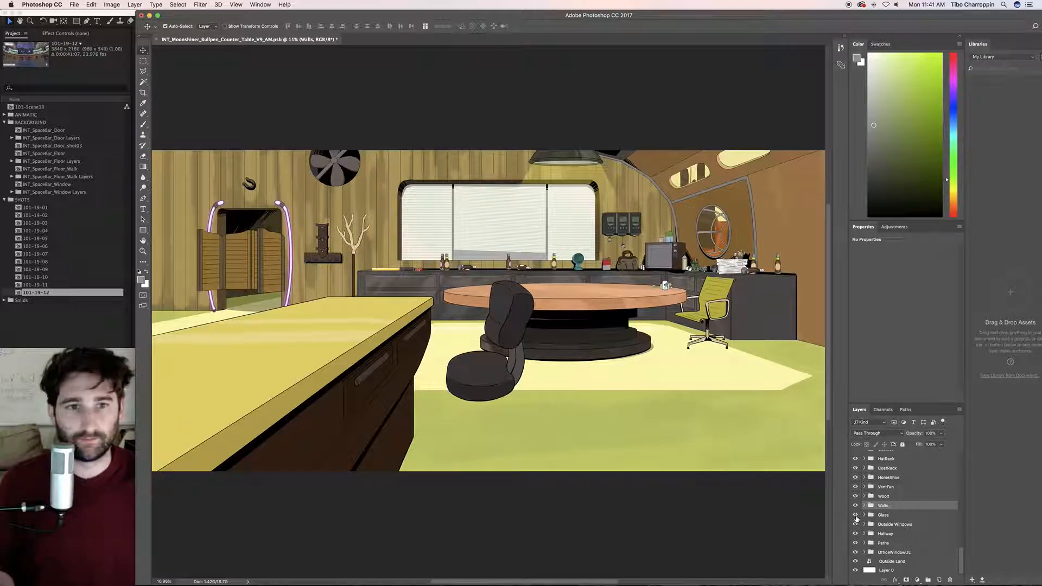
left_click(856, 517)
left_click(856, 517)
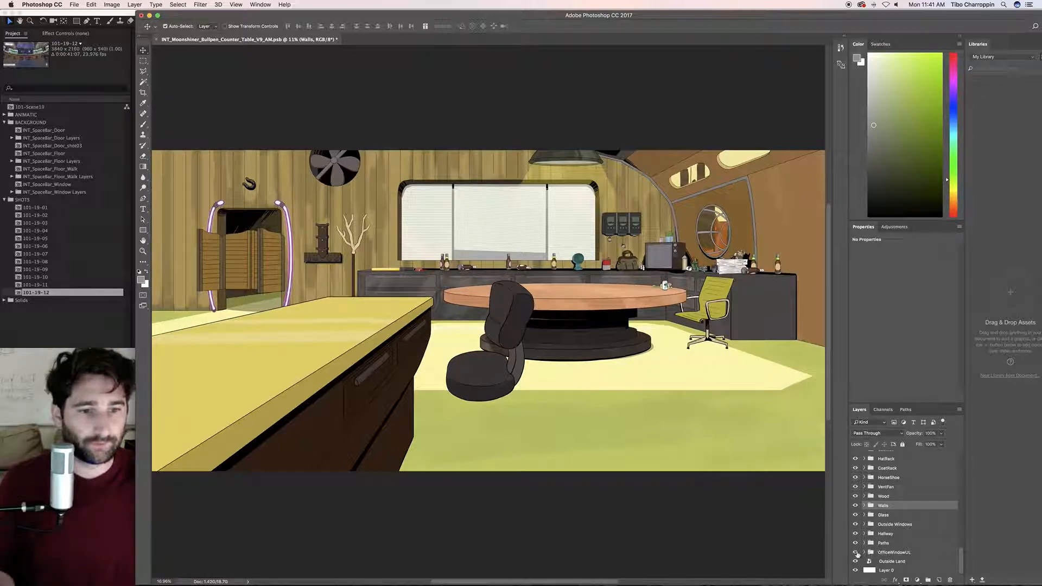
- Recheck what the OfficeWindowUL, Paths, Hallway, Outside Windows, Glass and Walls groups contain by hiding and showing each one
left_click(856, 552)
left_click(855, 553)
left_click(856, 542)
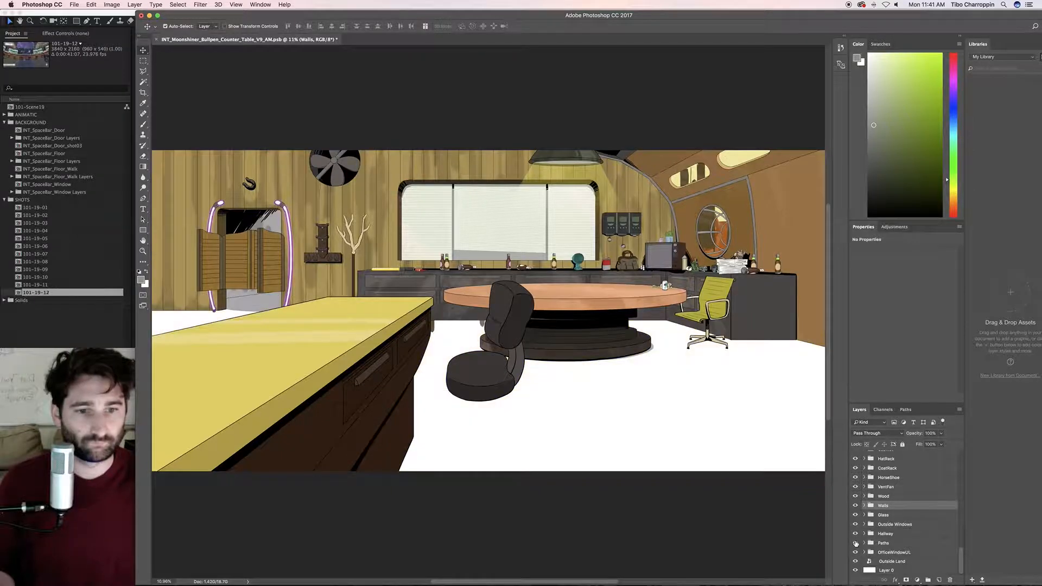
left_click(856, 542)
left_click(856, 536)
left_click(856, 535)
left_click(856, 526)
left_click(856, 526)
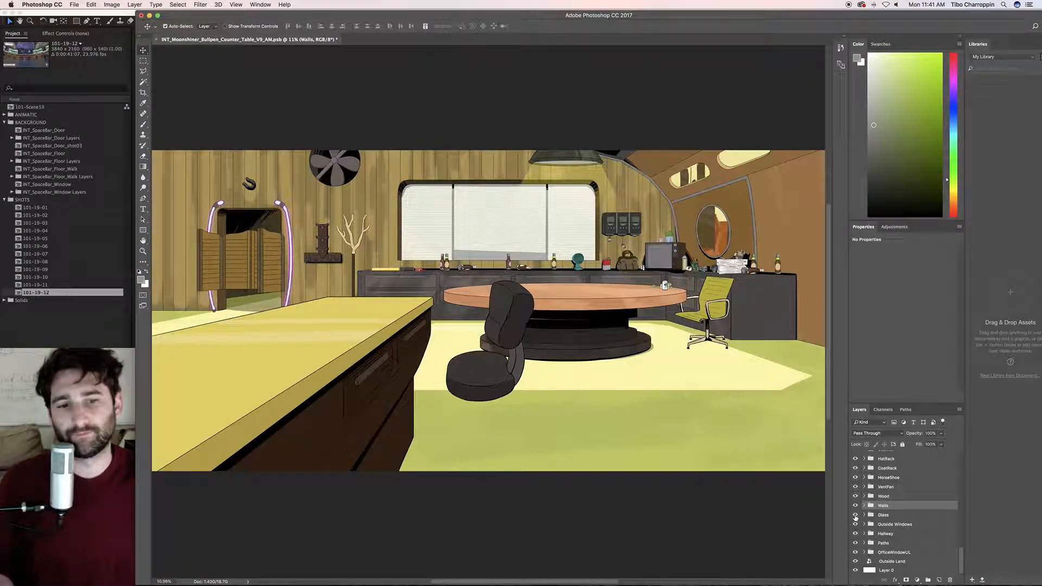
left_click(856, 517)
left_click(856, 517)
left_click(856, 505)
left_click(856, 506)
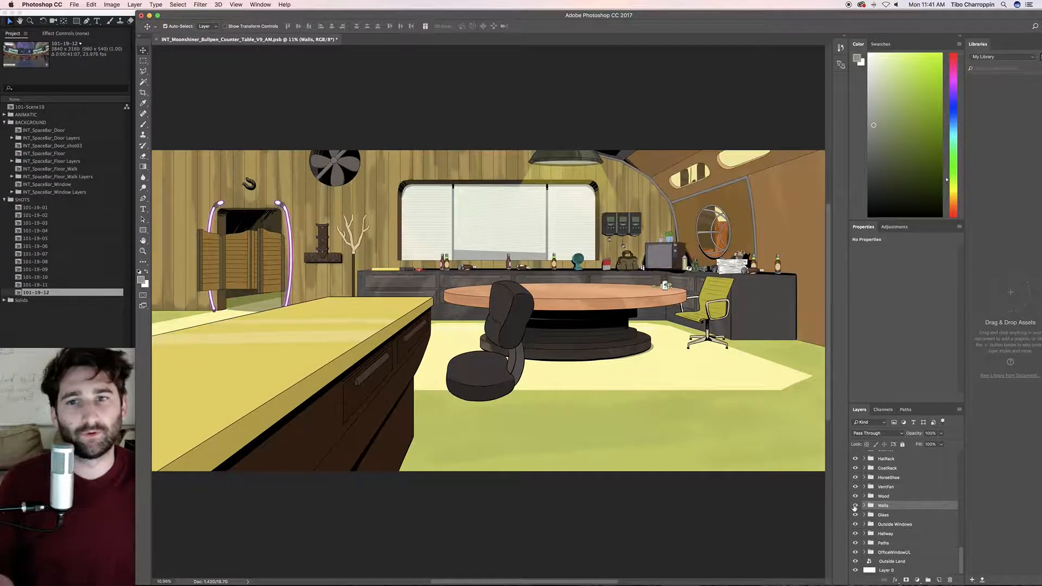
- Hide and show the Walls, Wood, VentFan, HorseShoe and CoatRack groups to identify their artwork
left_click(855, 506)
left_click(855, 506)
left_click(856, 497)
left_click(855, 496)
left_click(855, 487)
left_click(856, 487)
left_click(856, 478)
left_click(855, 478)
left_click(855, 469)
left_click(856, 469)
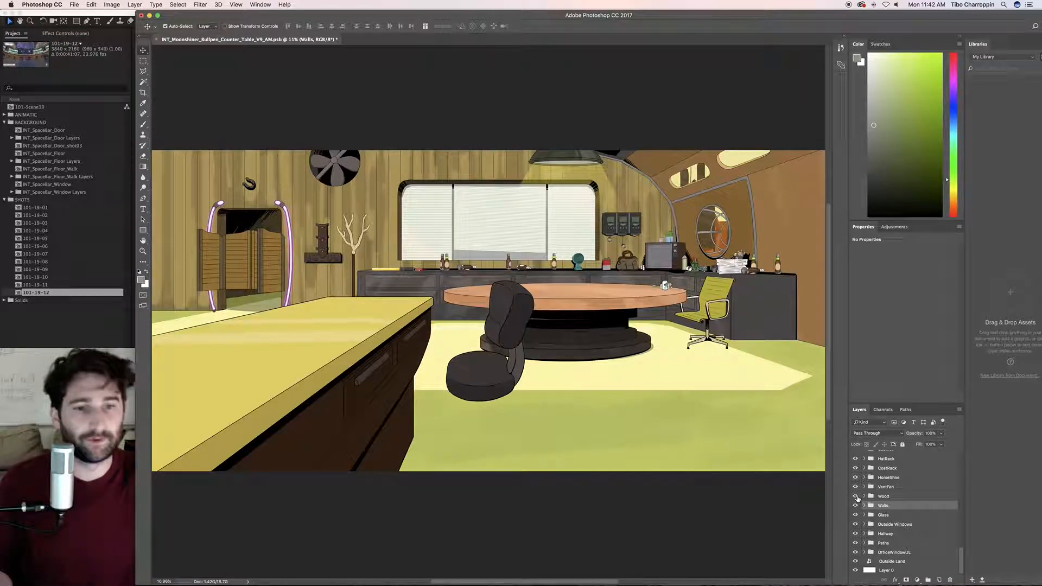
- Review the wall decoration groups from Wood up to HatRack by toggling each one's visibility
left_click(856, 496)
left_click(856, 496)
left_click(856, 487)
left_click(855, 487)
left_click(856, 478)
left_click(856, 478)
left_click(856, 468)
left_click(856, 468)
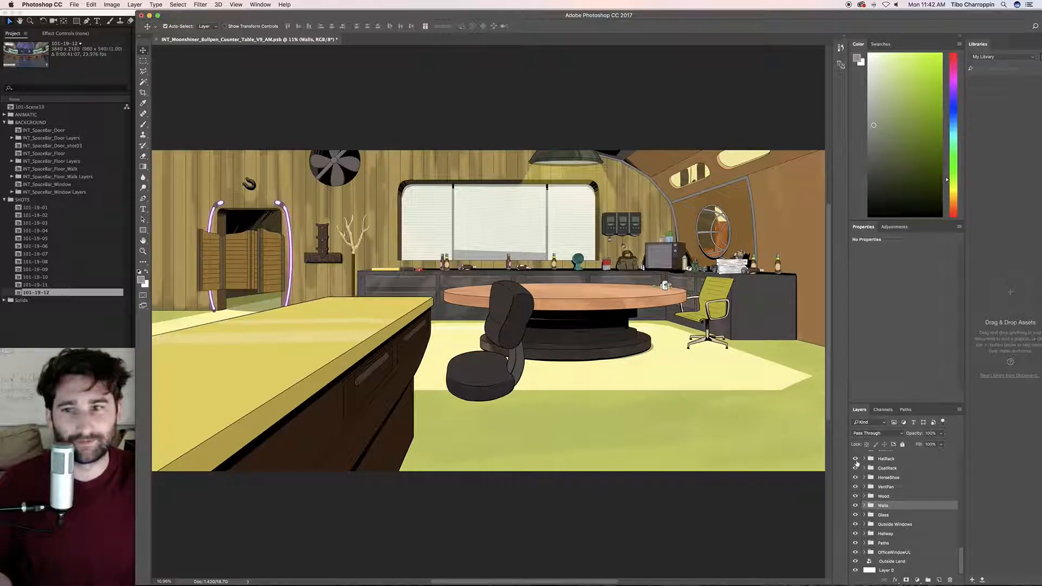
left_click(856, 468)
left_click(856, 459)
left_click(856, 459)
- Check the artwork in the Cabinet, Table Chair copy and Table groups by toggling their visibility
scroll(857, 467, "up", 2)
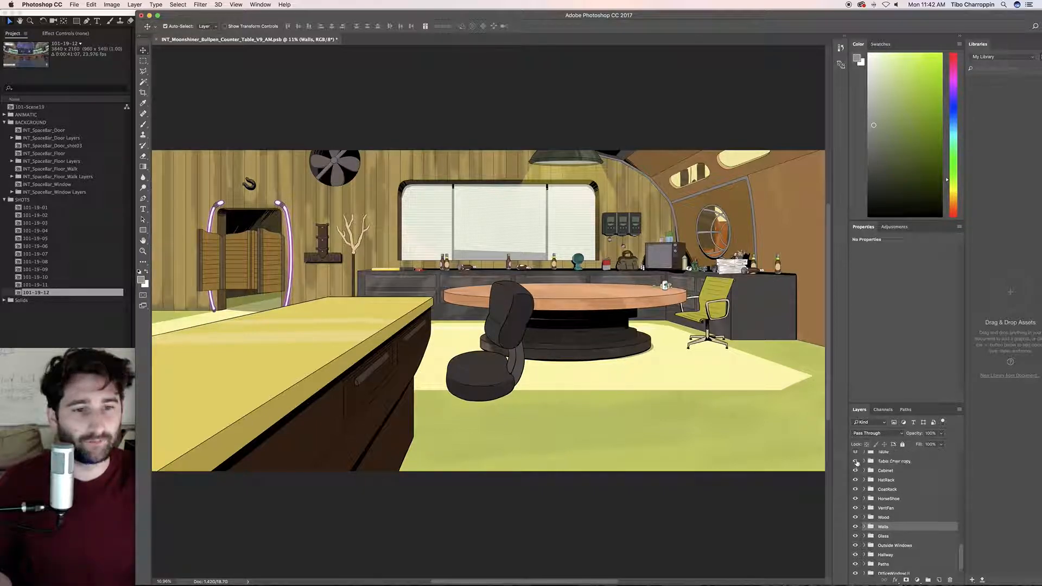
scroll(857, 471, "up", 1)
scroll(856, 471, "up", 3)
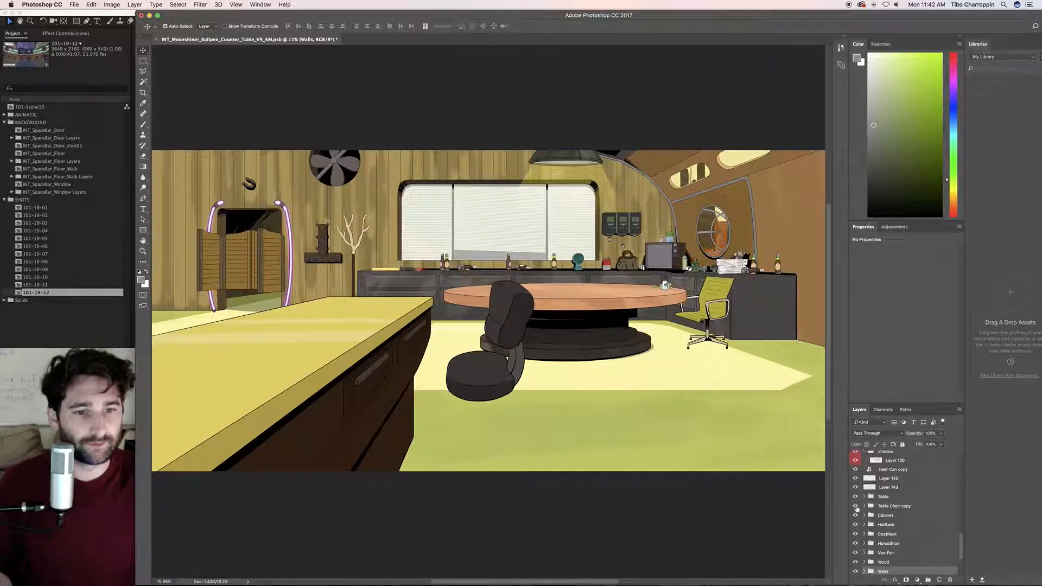
left_click(856, 515)
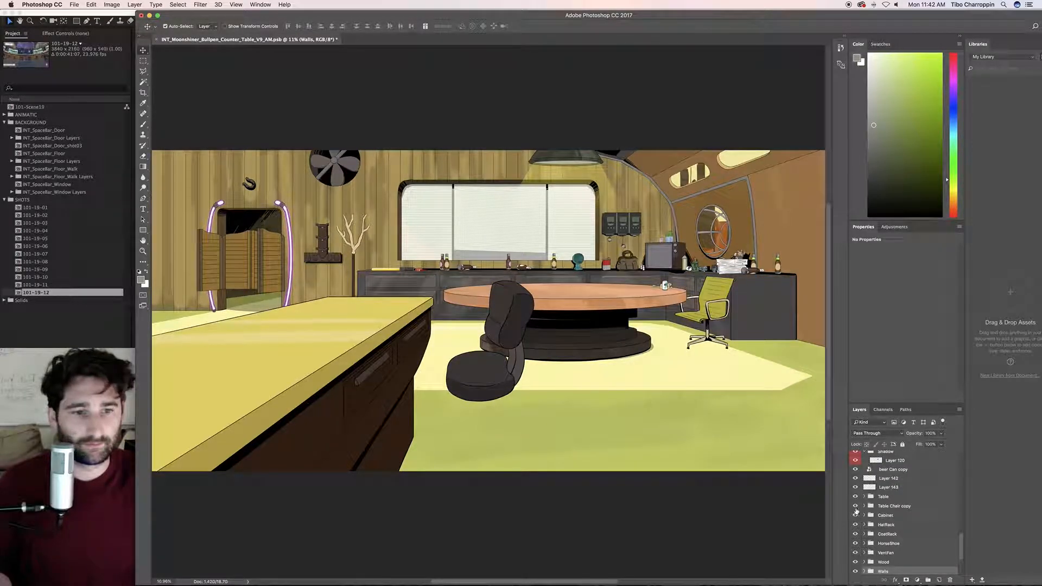
left_click(856, 505)
left_click(857, 506)
left_click(857, 496)
left_click(857, 497)
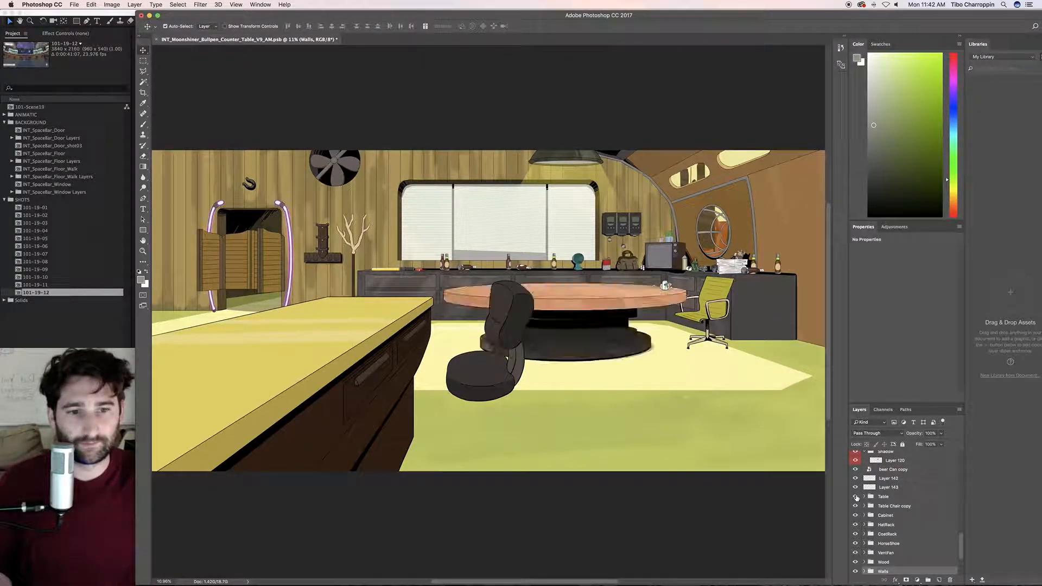
- Merge everything from the Cabinet group down to Layer 0 into a single background layer
left_click(881, 506)
left_click(886, 516)
scroll(887, 519, "down", 4)
left_click(888, 570, "shift")
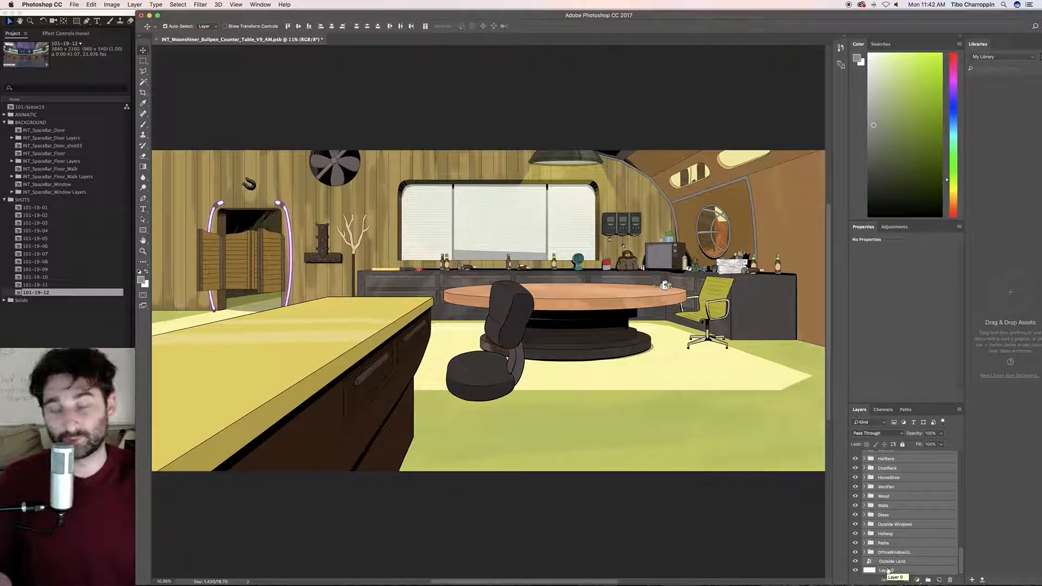
key("super+e")
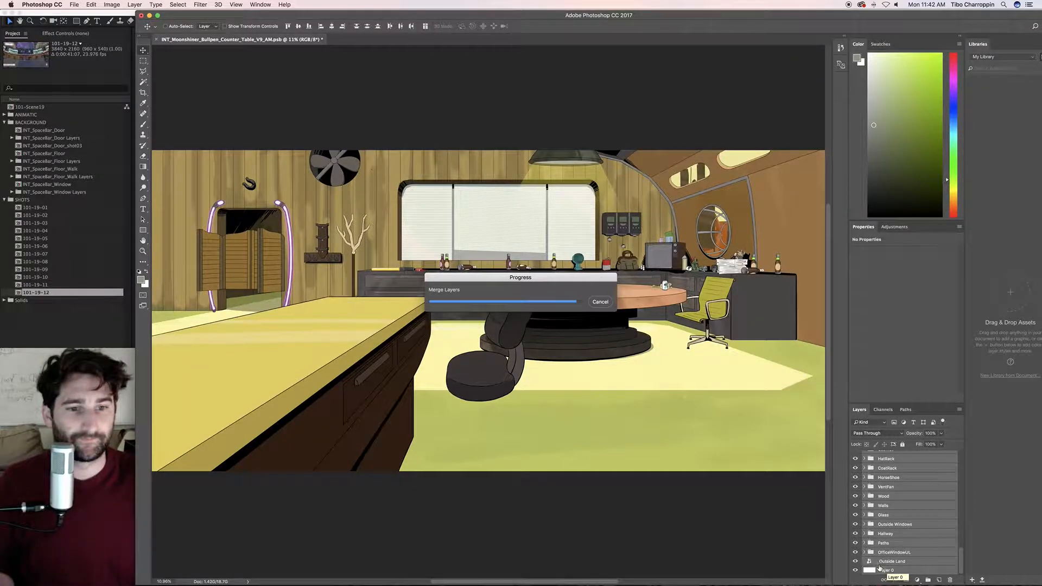
- Hide and show the merged Cabinet layer repeatedly to examine which artwork it holds
left_click(855, 571)
left_click(856, 570)
left_click(856, 571)
left_click(855, 570)
left_click(856, 570)
left_click(856, 570)
left_click(856, 571)
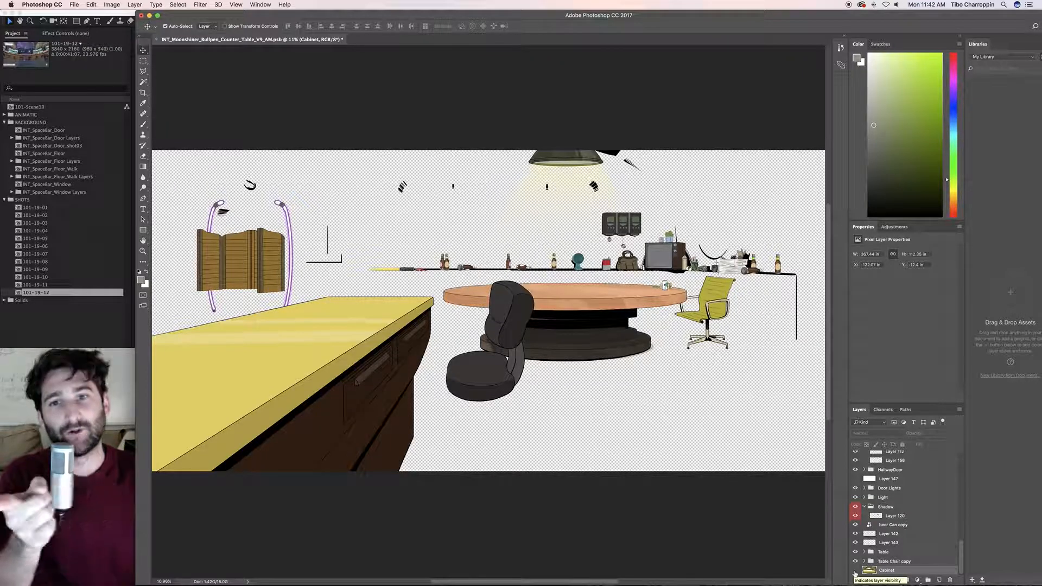
left_click(856, 571)
left_click(855, 571)
left_click(855, 571)
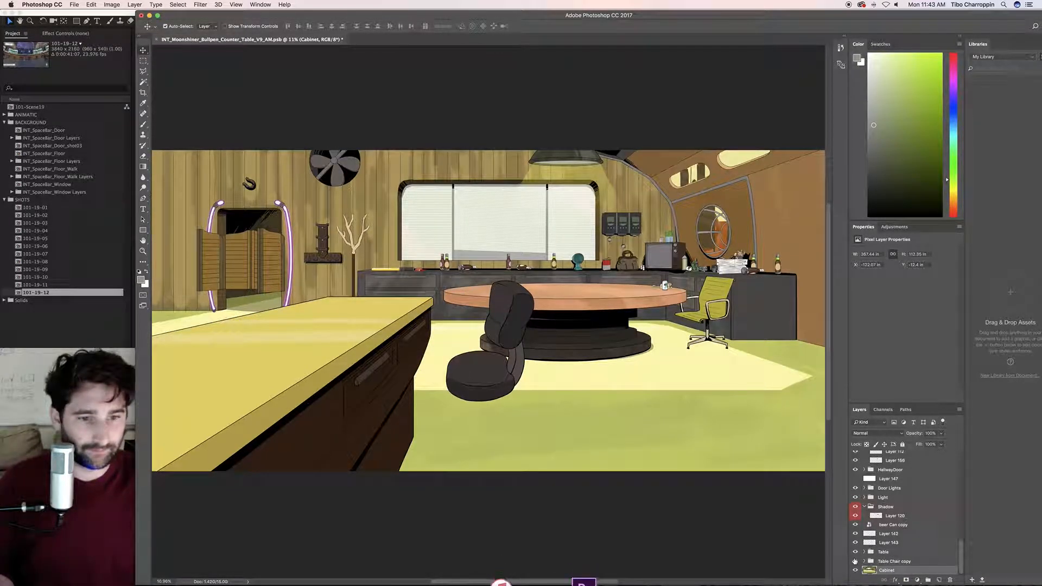
- Check the Table Chair copy and Table groups' visibility and merge the Table Chair copy group into one layer
left_click(856, 561)
left_click(856, 561)
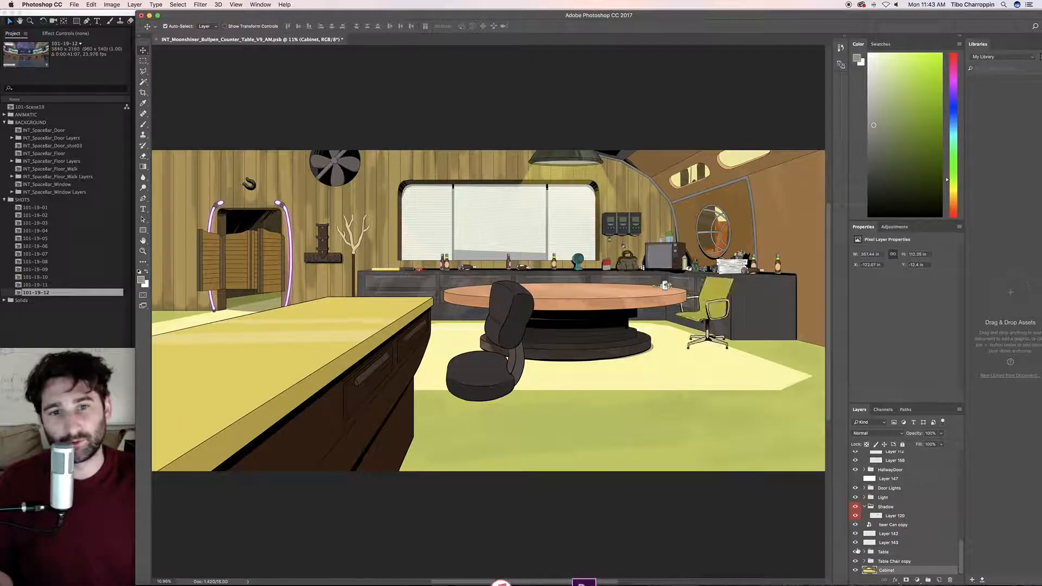
left_click(855, 552)
left_click(855, 552)
left_click(892, 562)
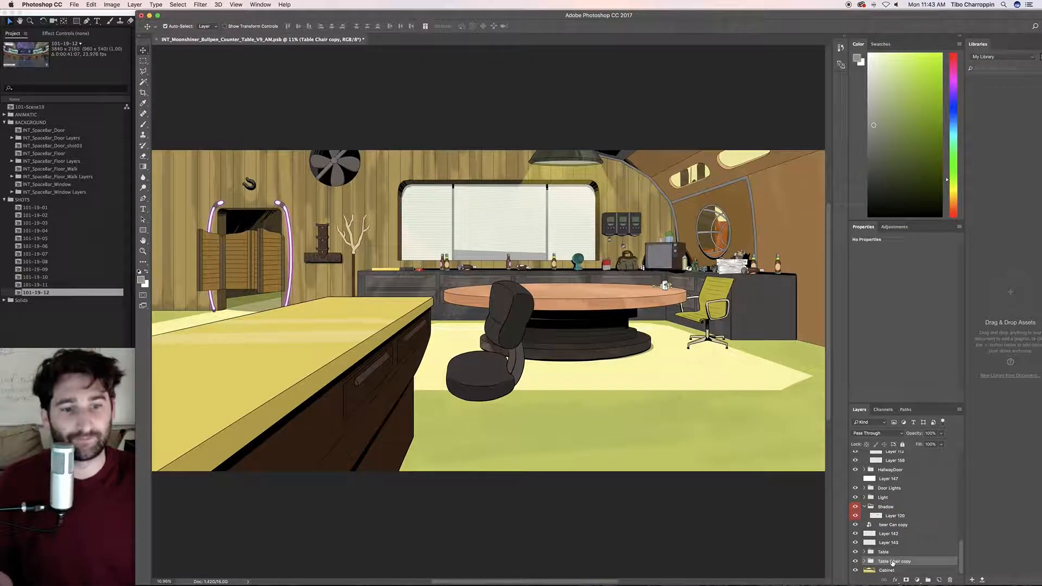
key("super+e")
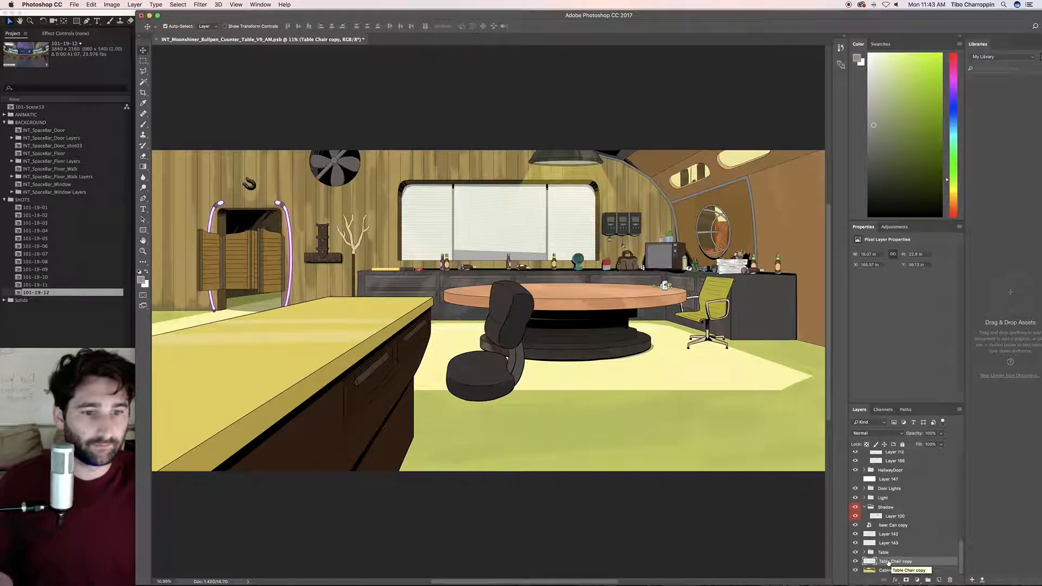
- Merge the Table group into a single layer and check its artwork by toggling its visibility
left_click(855, 552)
left_click(856, 552)
left_click(873, 554)
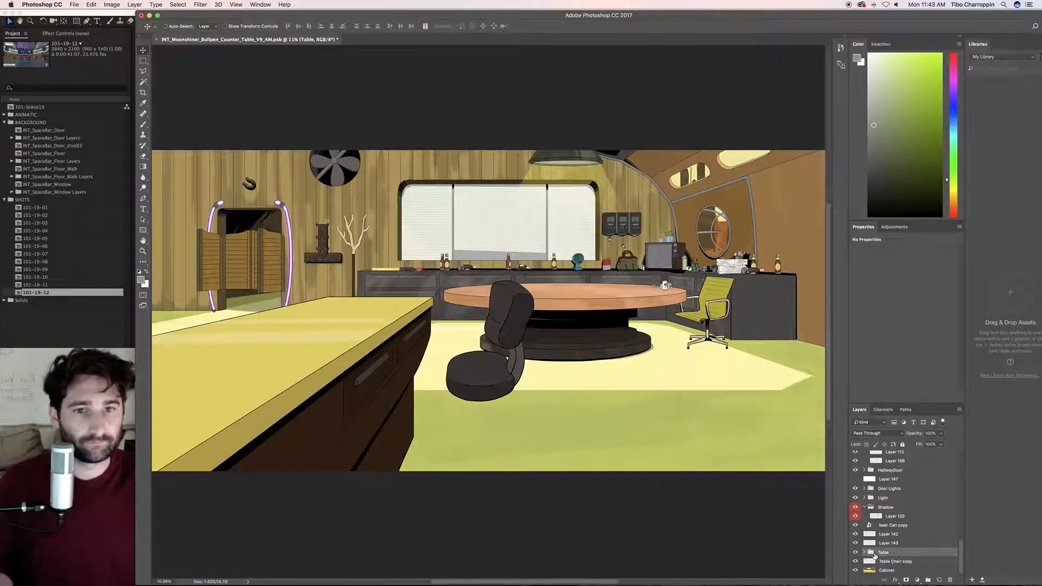
left_click(856, 552)
left_click(855, 552)
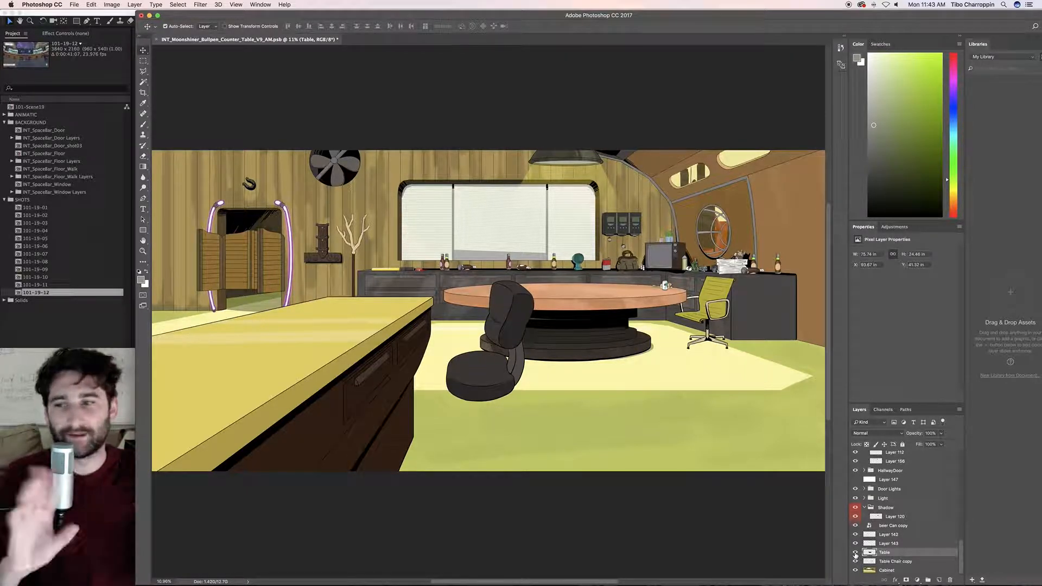
- Toggle the merged Cabinet background off and on for a check, and activate the path selection tool
left_click(855, 570)
left_click(855, 570)
key("a")
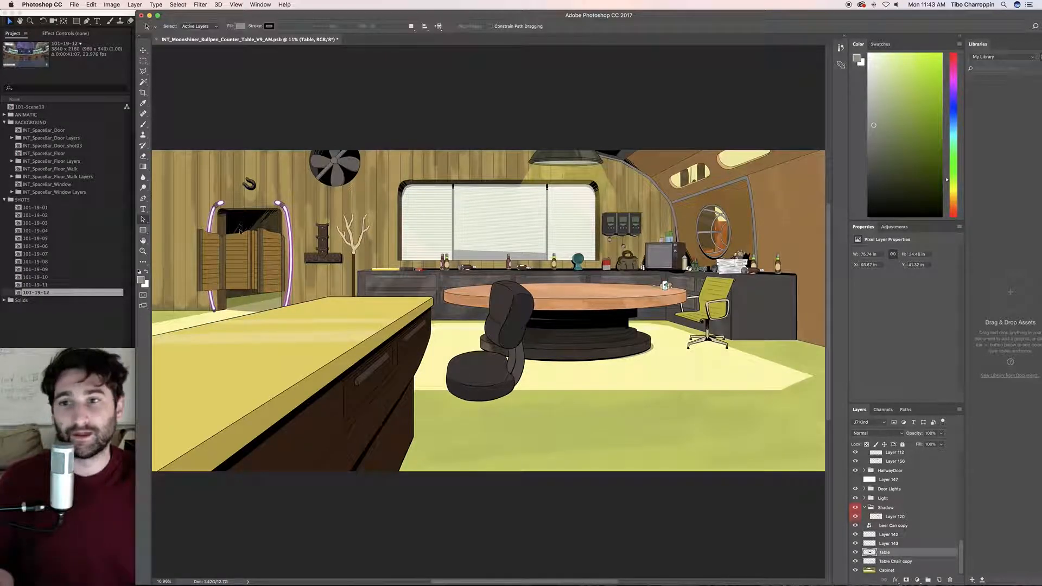
- Examine the saloon doors up close and check the Table layer's artwork by toggling its visibility
key("z")
left_click_drag(241, 232, 295, 236)
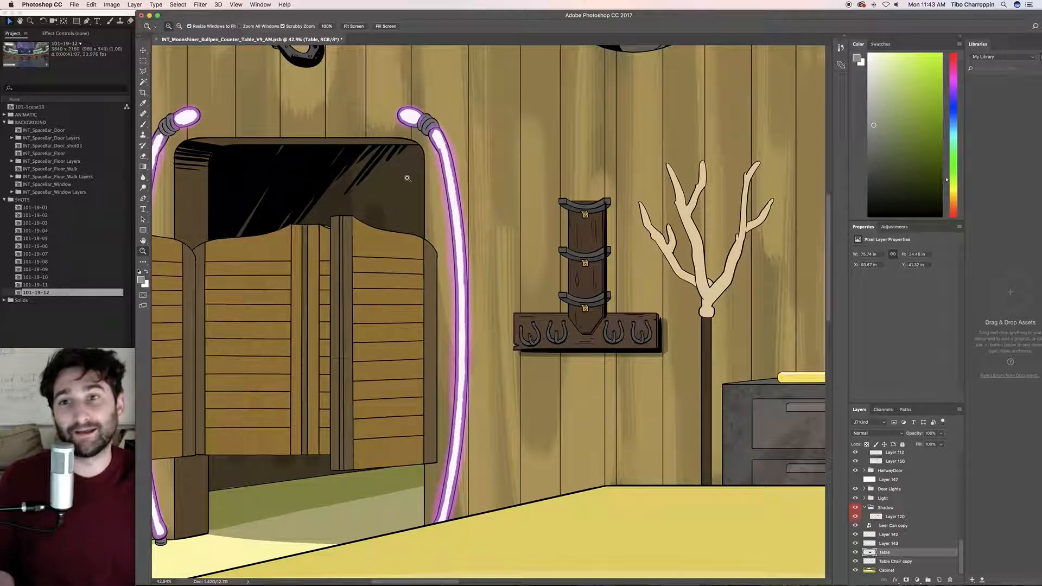
scroll(400, 193, "left", 3)
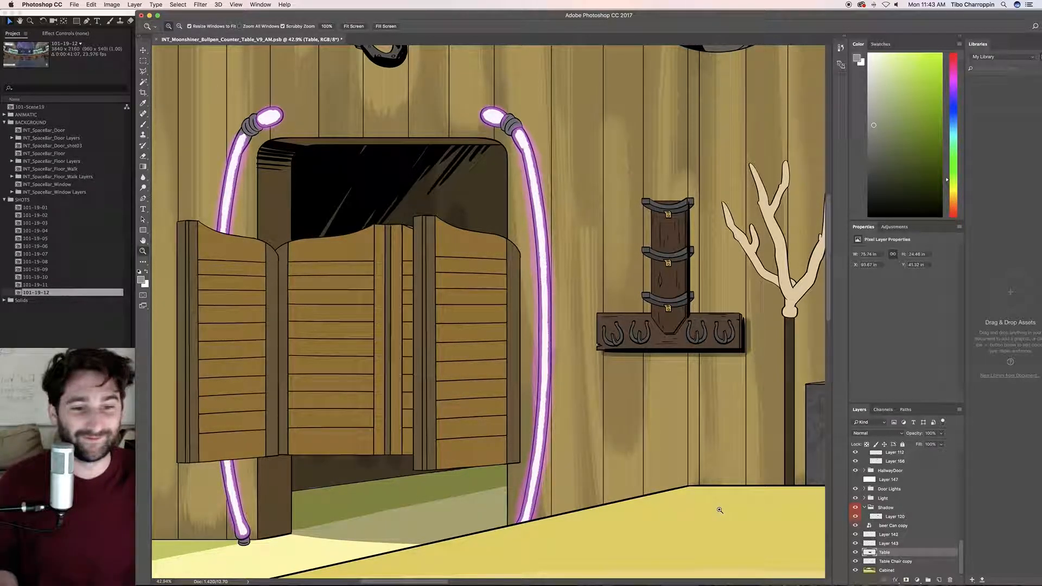
scroll(630, 466, "down", 10)
scroll(620, 463, "right", 1)
scroll(619, 463, "right", 5)
scroll(620, 463, "down", 3)
scroll(620, 463, "down", 3)
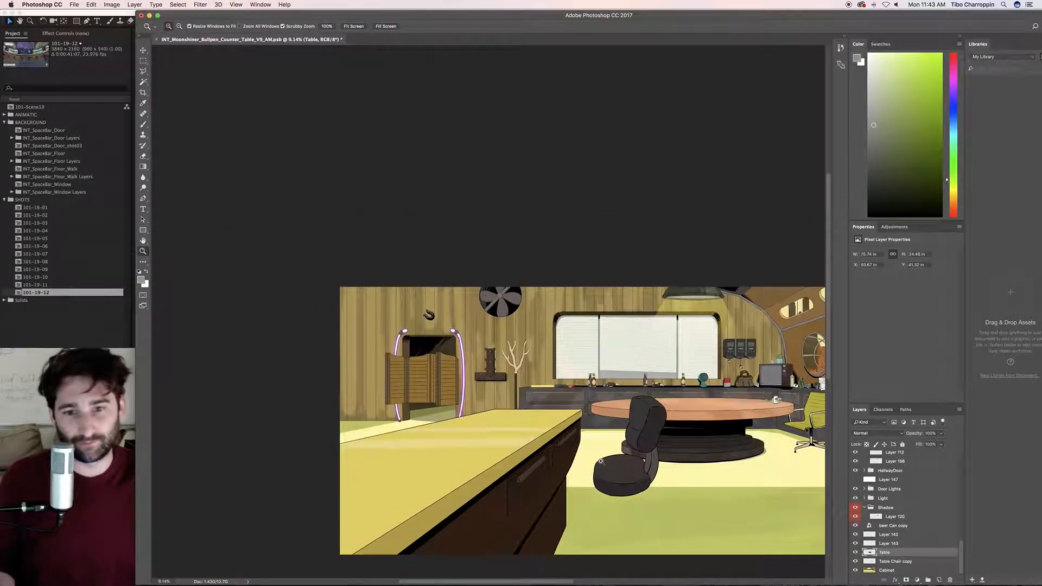
left_click(856, 553)
left_click(856, 553)
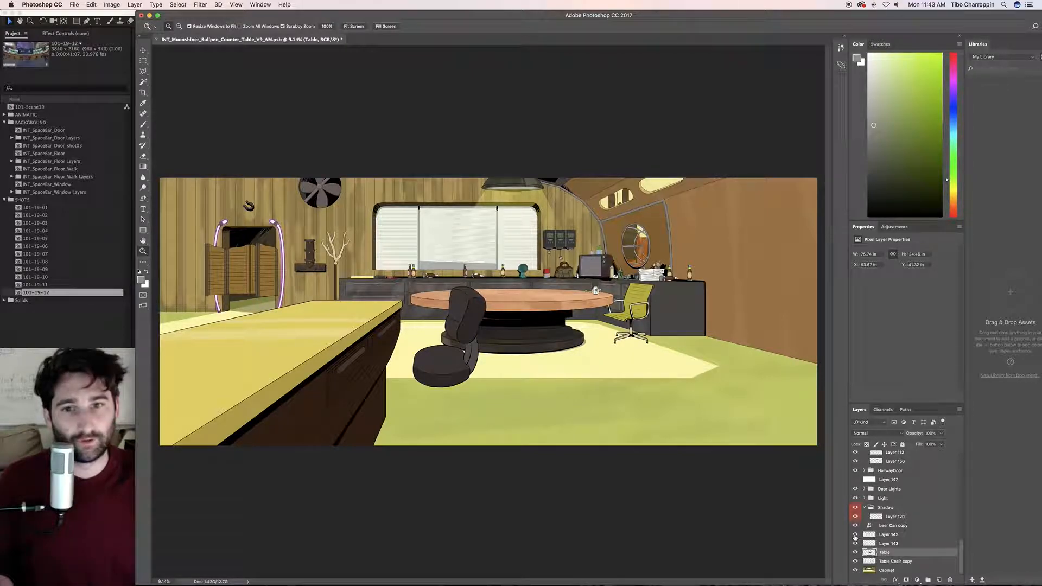
- Merge Layer 142 and Layer 143 into one layer and toggle its visibility to check the food on the table
left_click(878, 536)
left_click(868, 544, "shift")
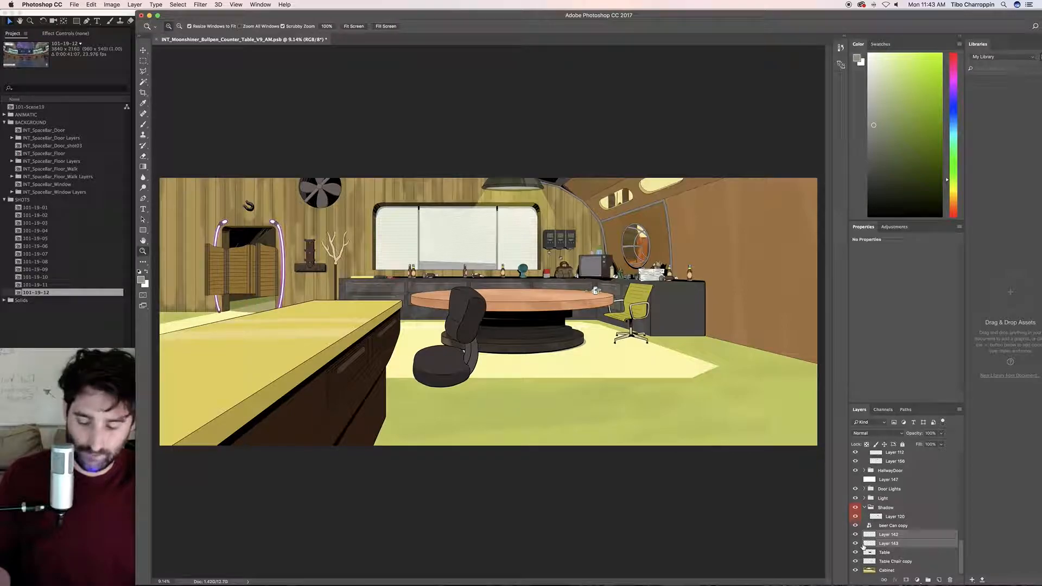
left_click_drag(594, 290, 662, 302)
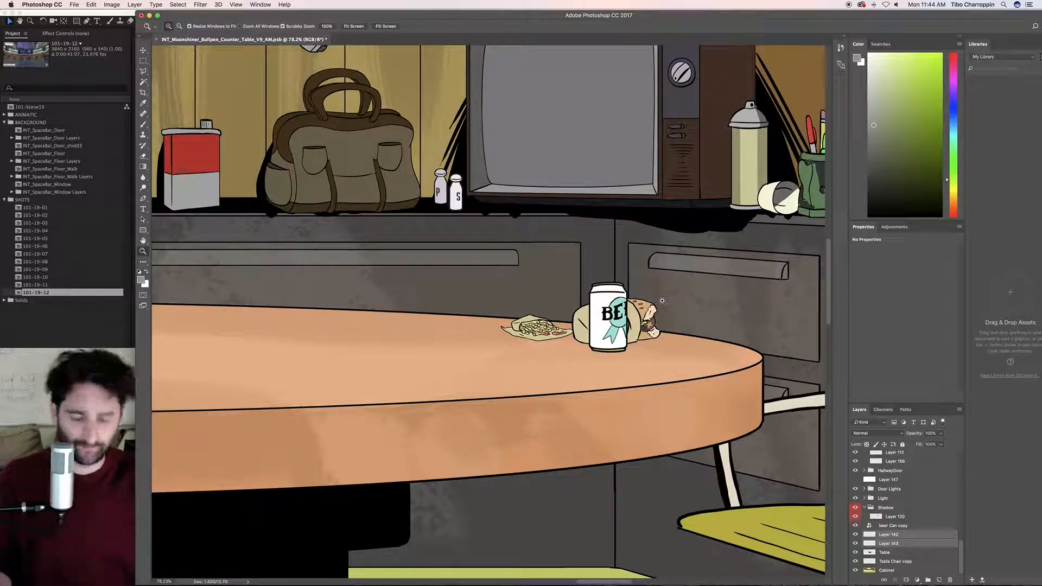
key("super+e")
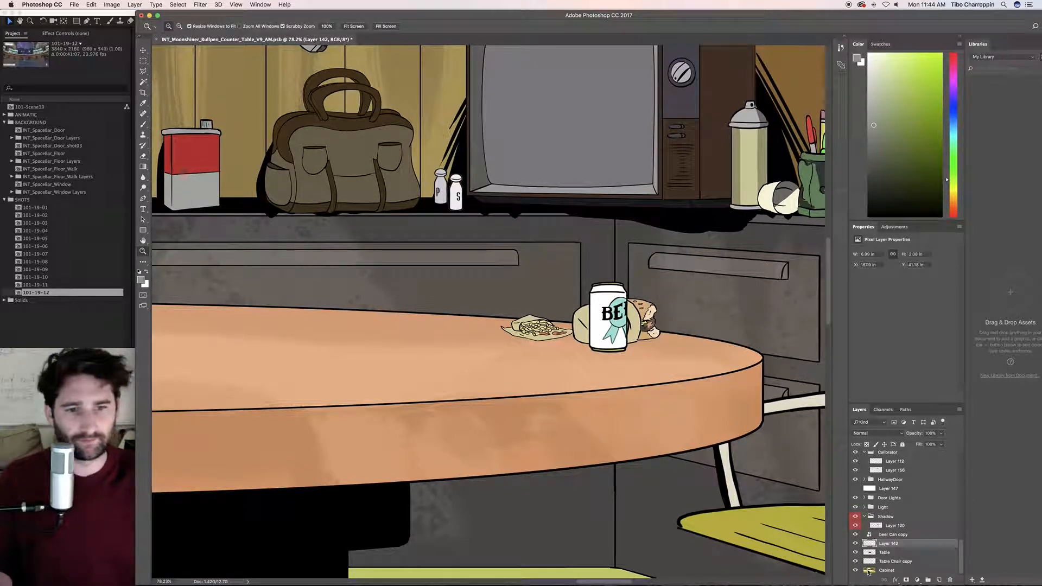
left_click(856, 544)
left_click(856, 544)
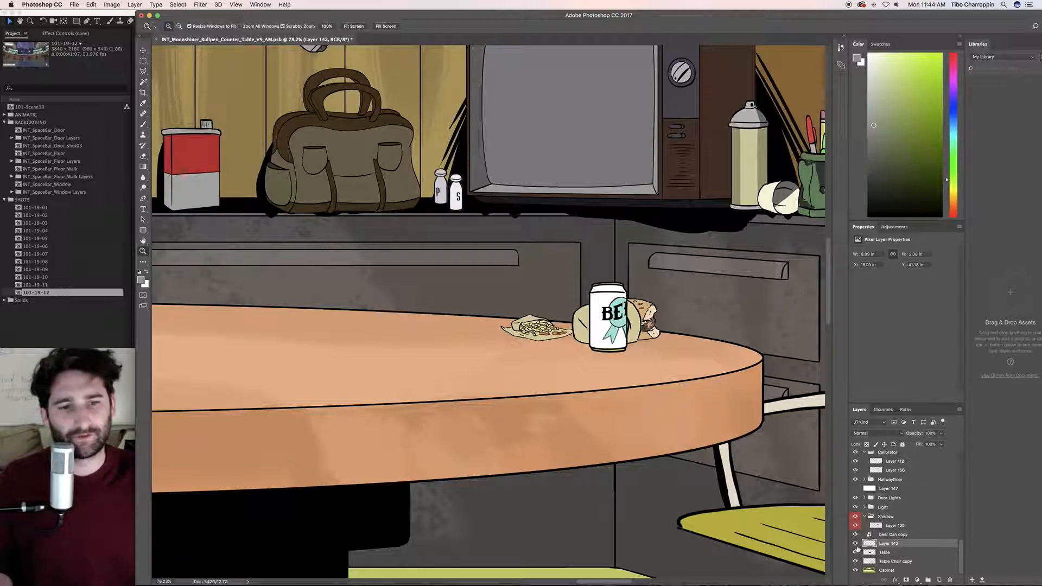
left_click(856, 542)
left_click(856, 542)
- Merge the food layer with the beer Can copy layer and check the combined artwork by toggling its visibility
key("super+e")
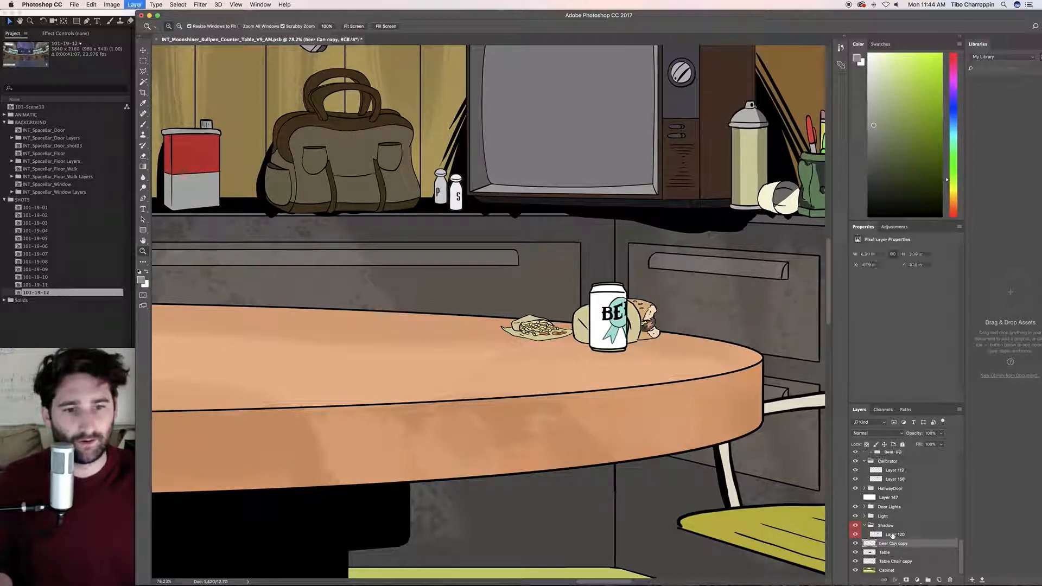
left_click(856, 544)
left_click(856, 543)
left_click(856, 543)
left_click(856, 544)
left_click_drag(665, 423, 576, 431)
scroll(665, 464, "down", 3)
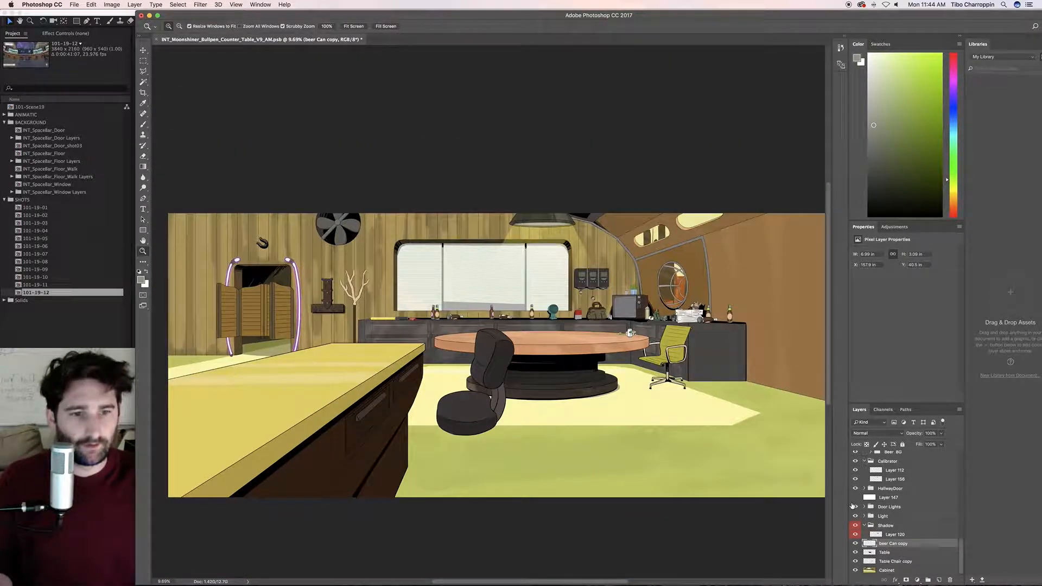
- Hide and show the Shadow and Light groups repeatedly to examine their effect on the room
left_click(856, 525)
left_click(856, 526)
left_click(856, 525)
left_click(856, 526)
left_click(856, 525)
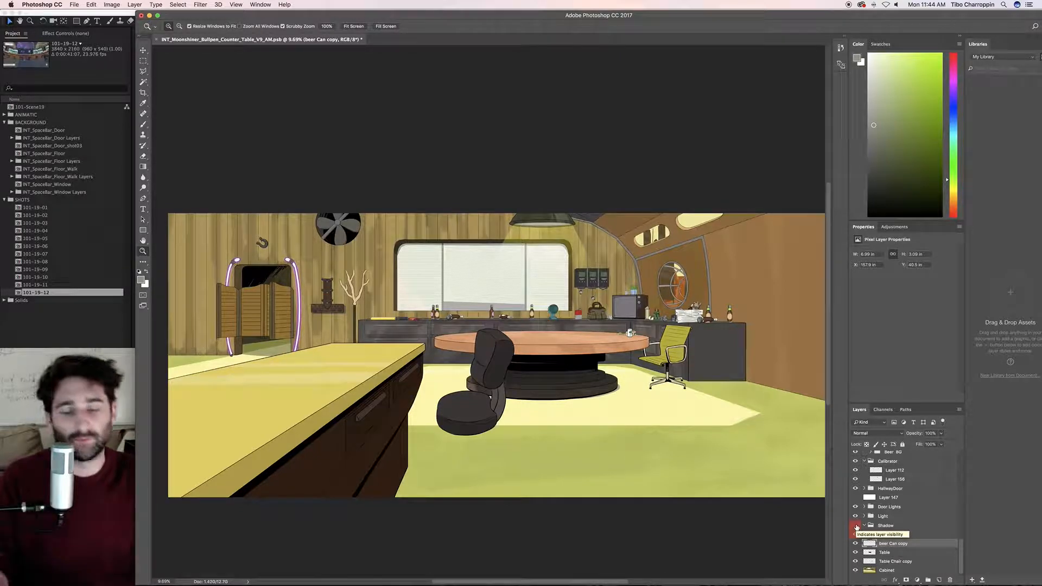
left_click(856, 525)
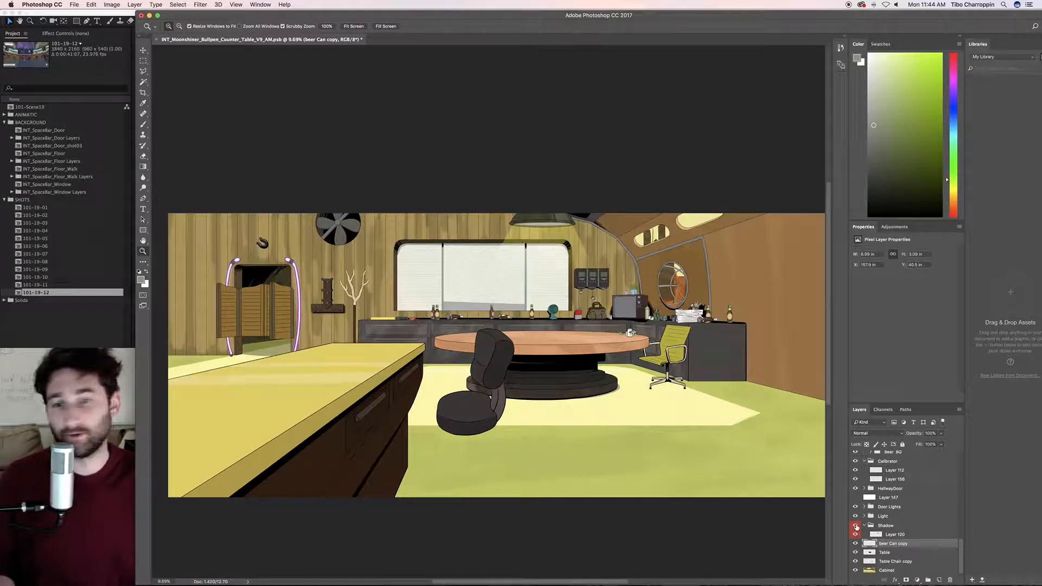
left_click(856, 525)
left_click(856, 525)
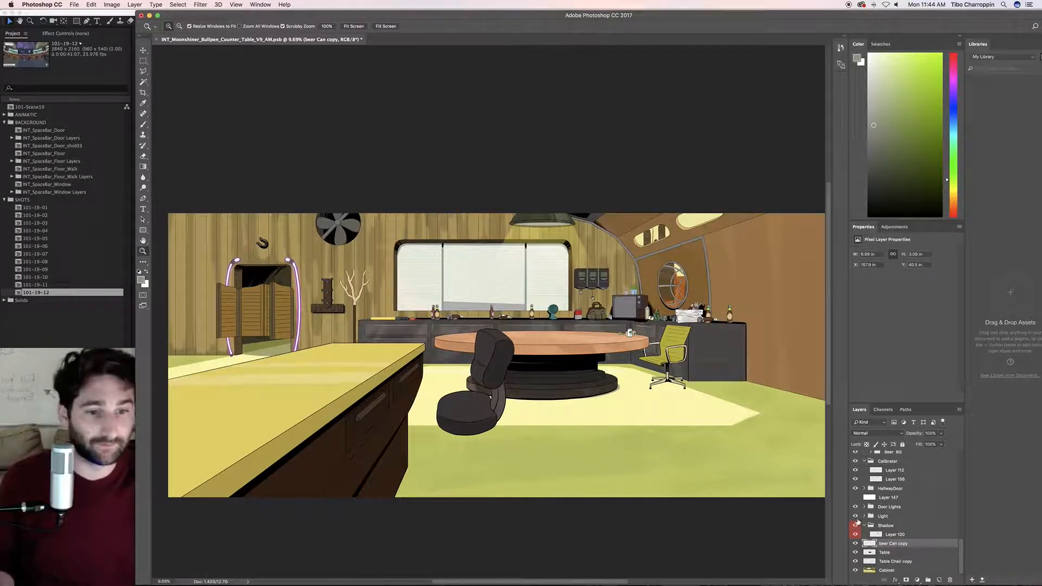
left_click(856, 526)
left_click(856, 525)
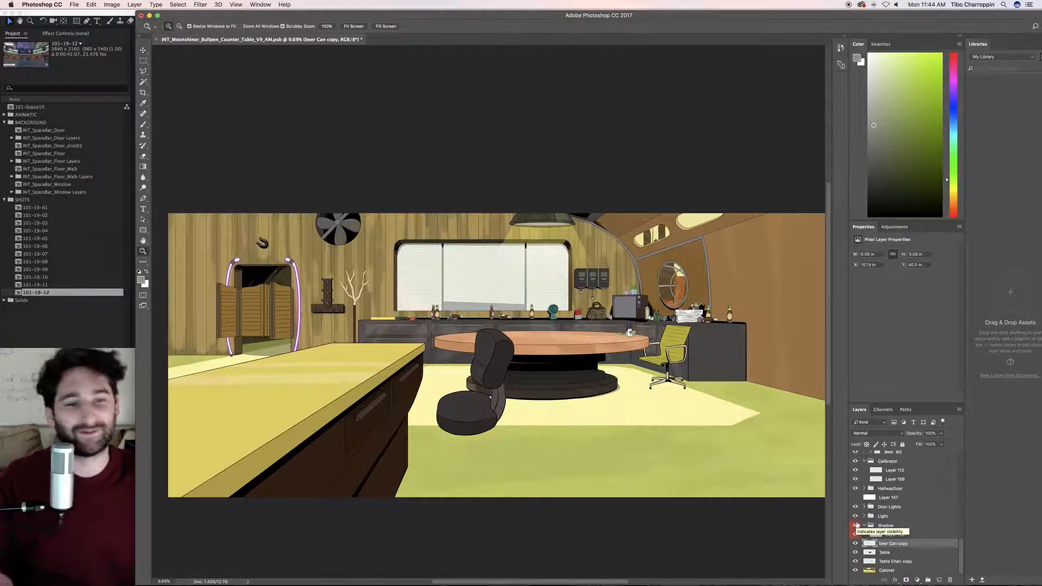
left_click(856, 525)
left_click(856, 526)
left_click(855, 517)
left_click(855, 516)
left_click(860, 499)
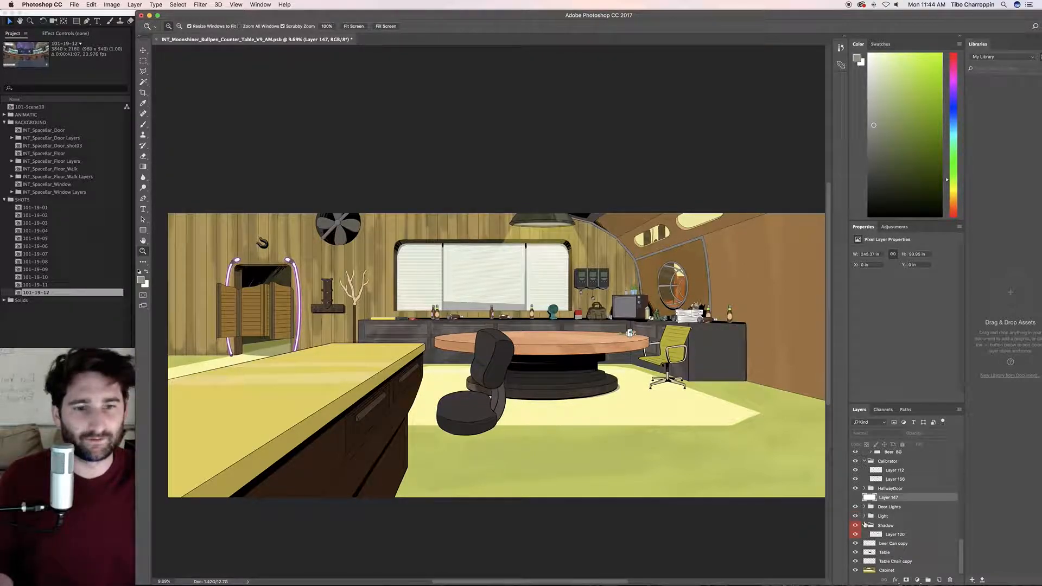
- Move the Shadow group directly above Cabinet, merge both into one background layer, and check it by toggling its visibility
left_click_drag(886, 527, 888, 569)
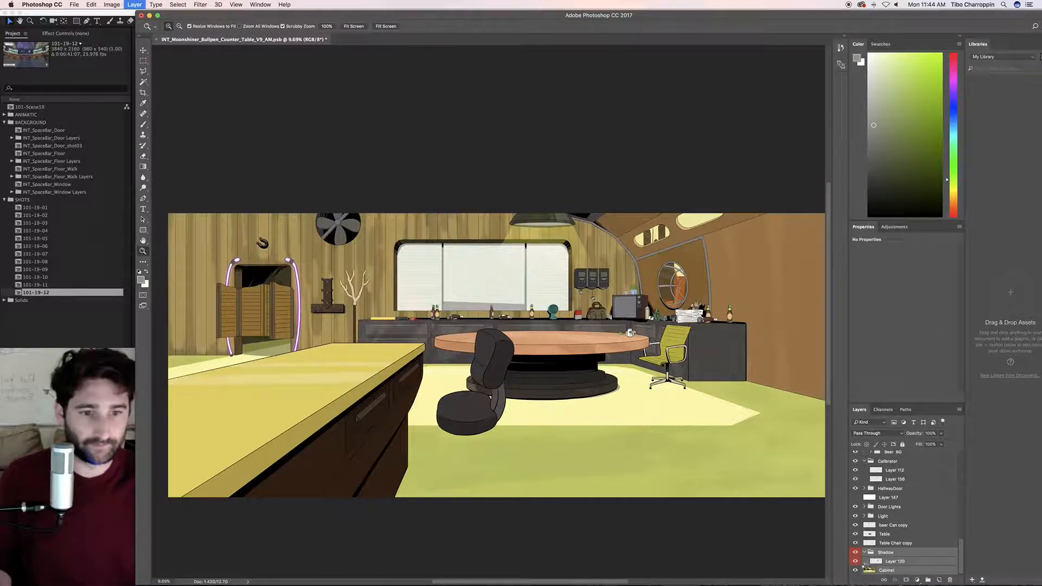
key("super+e")
left_click(856, 570)
left_click(857, 571)
left_click(856, 570)
left_click(857, 571)
left_click(857, 571)
left_click(857, 571)
left_click(857, 571)
left_click(856, 572)
left_click(857, 571)
left_click(857, 572)
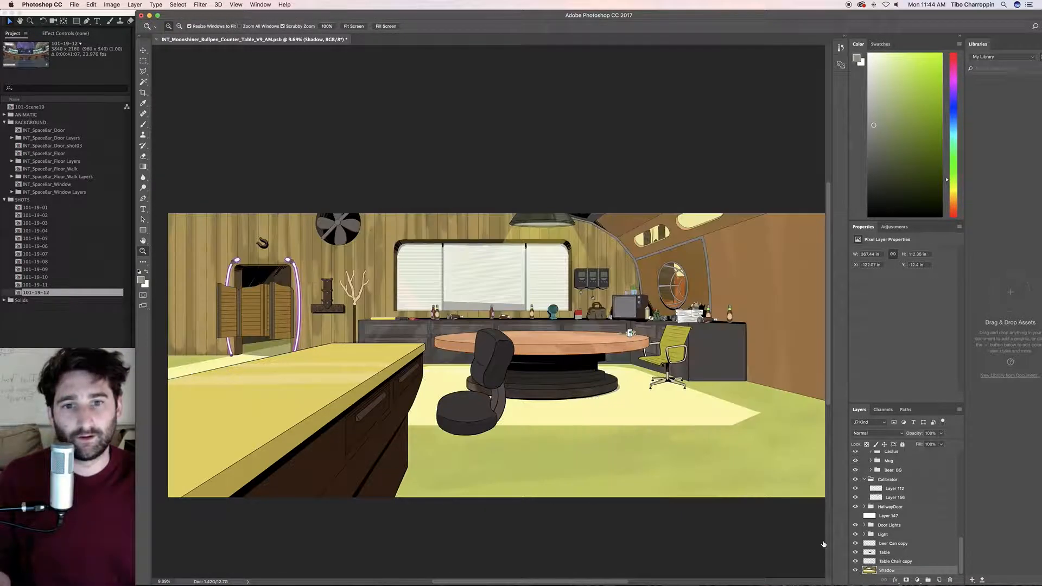
- Toggle the merged Shadow background while viewing the counter and table up close to examine which objects remain separate
left_click_drag(595, 305, 668, 305)
left_click(857, 570)
left_click(857, 570)
left_click(857, 569)
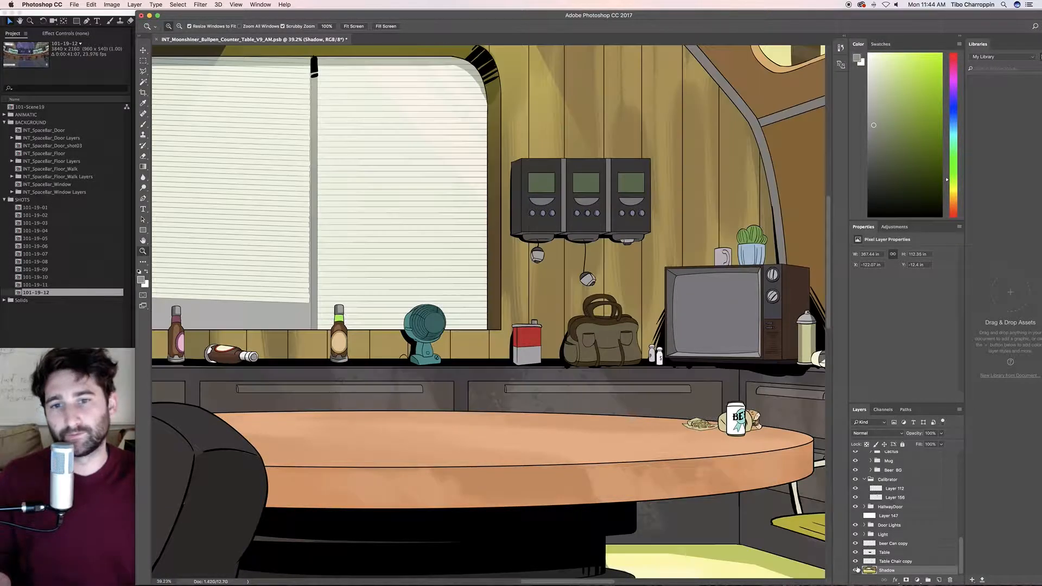
left_click(857, 570)
left_click(857, 570)
left_click(858, 570)
left_click(857, 570)
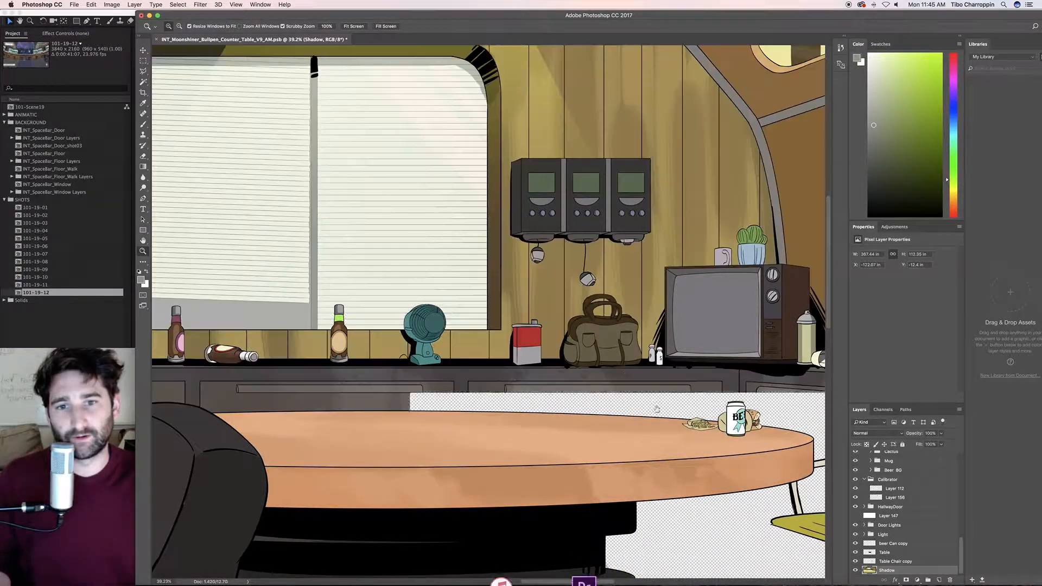
left_click_drag(567, 333, 420, 336)
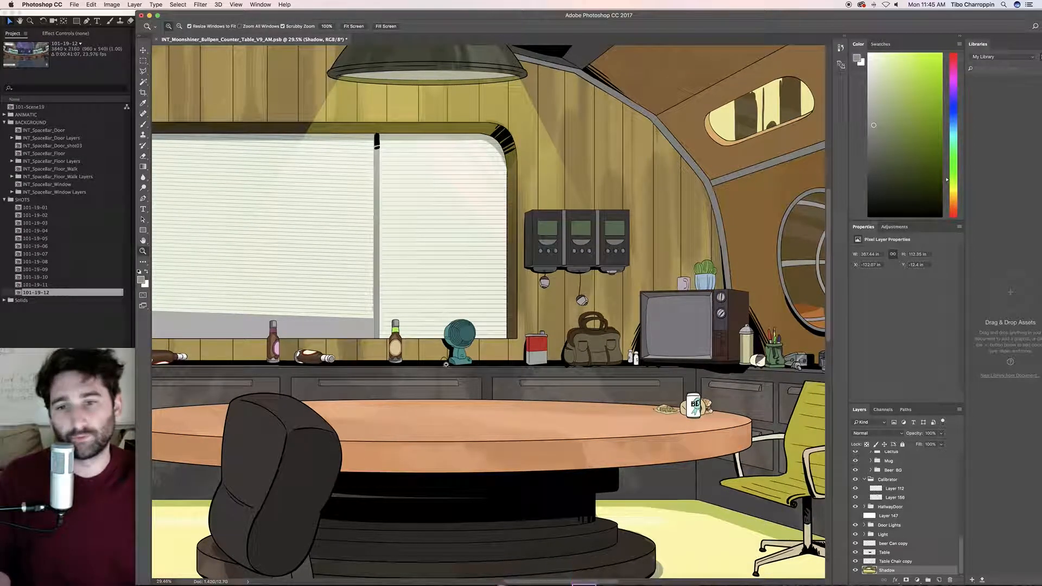
left_click(860, 572)
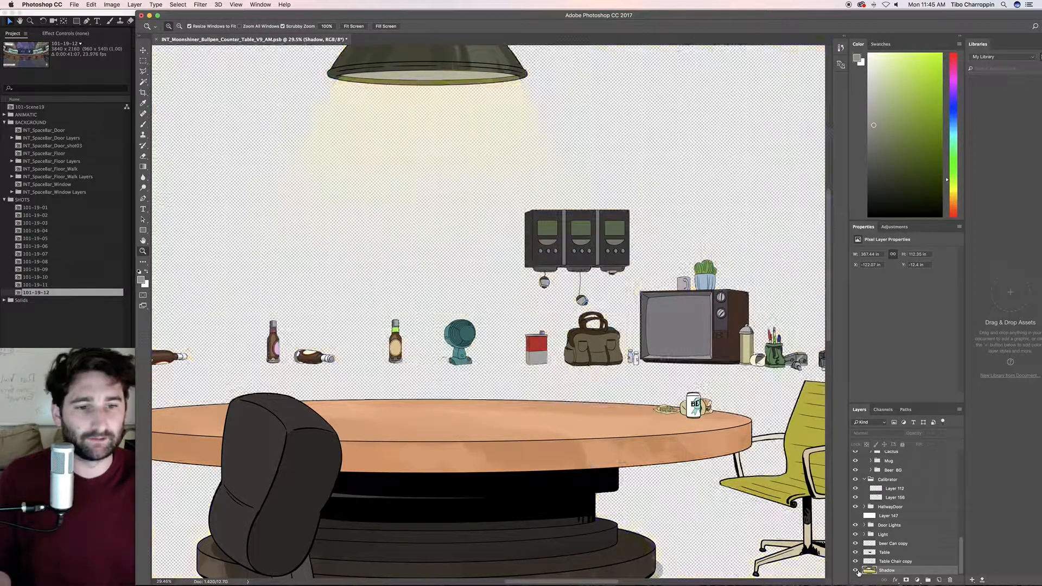
left_click(859, 572)
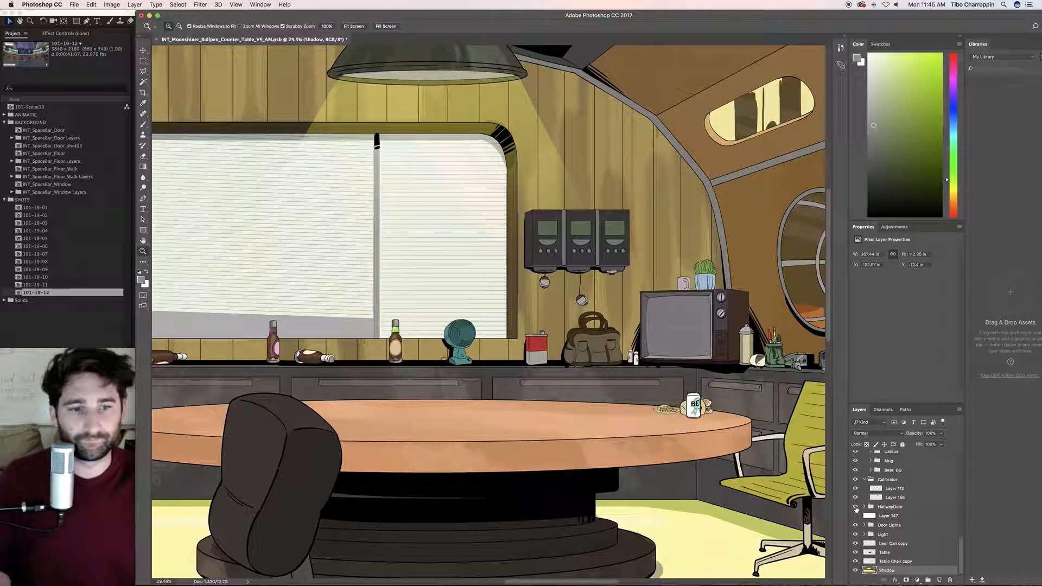
- Merge the DeskJunk group into a single layer and toggle its visibility to check the props on the counter
scroll(866, 498, "up", 2)
left_click(894, 500)
scroll(894, 502, "up", 5)
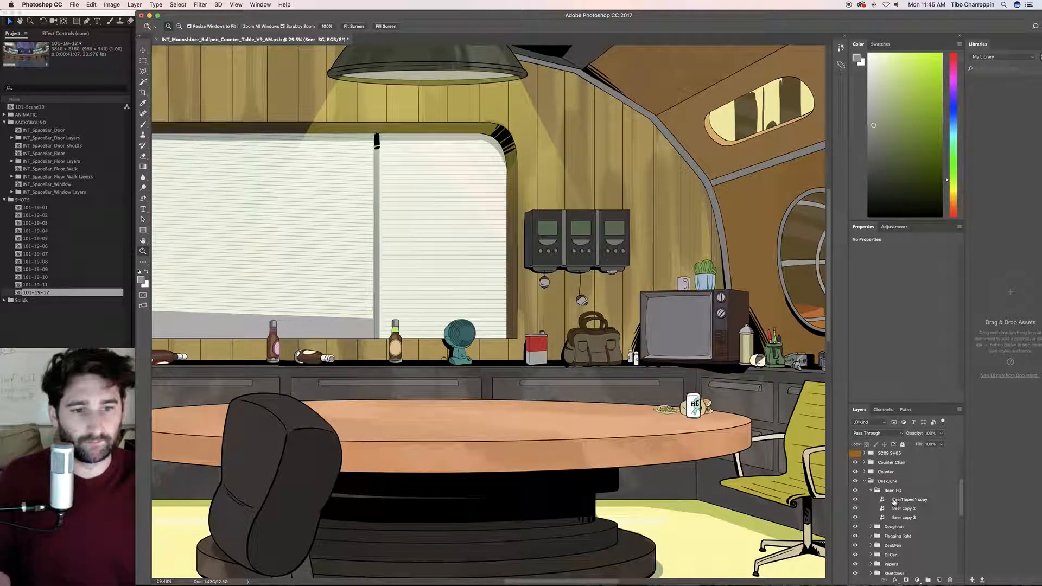
left_click(888, 483)
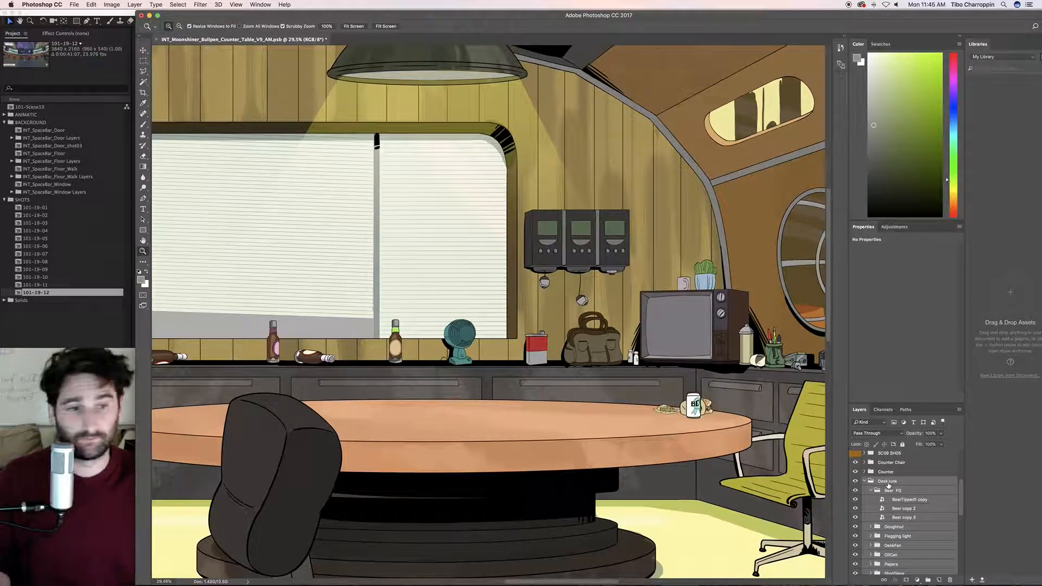
key("ctrl+e")
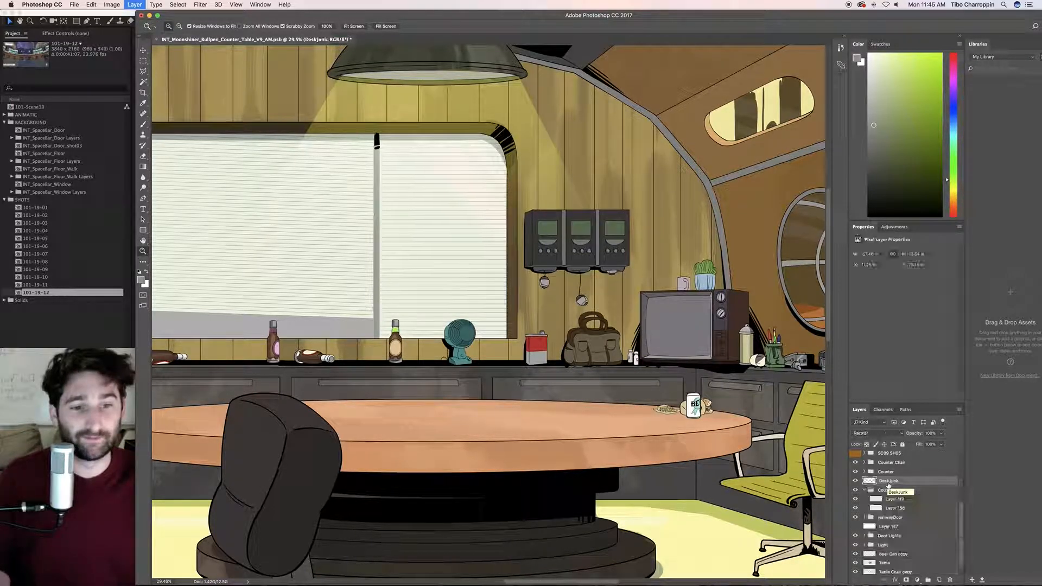
left_click(856, 482)
left_click(857, 481)
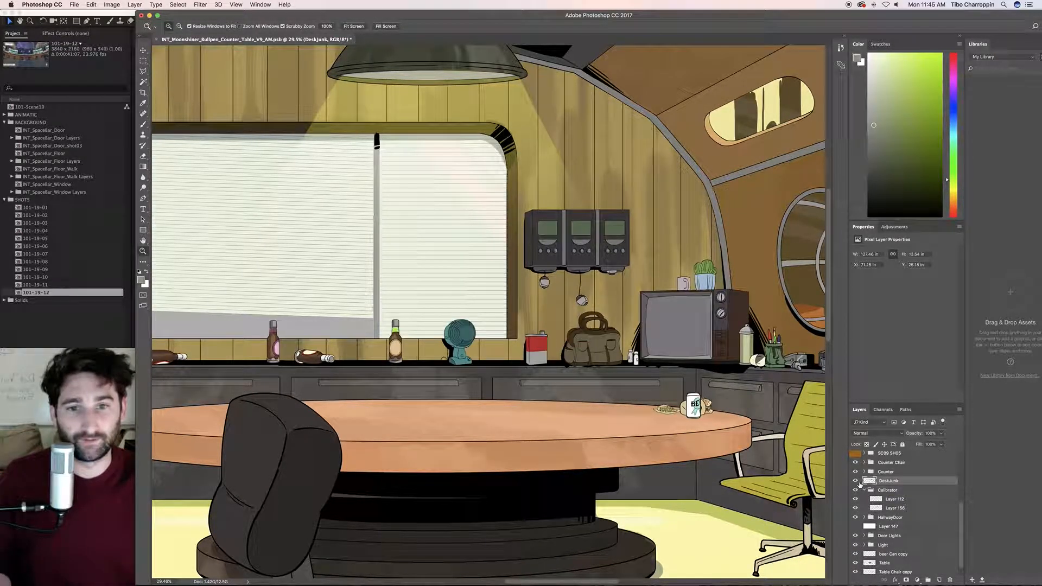
left_click(856, 482)
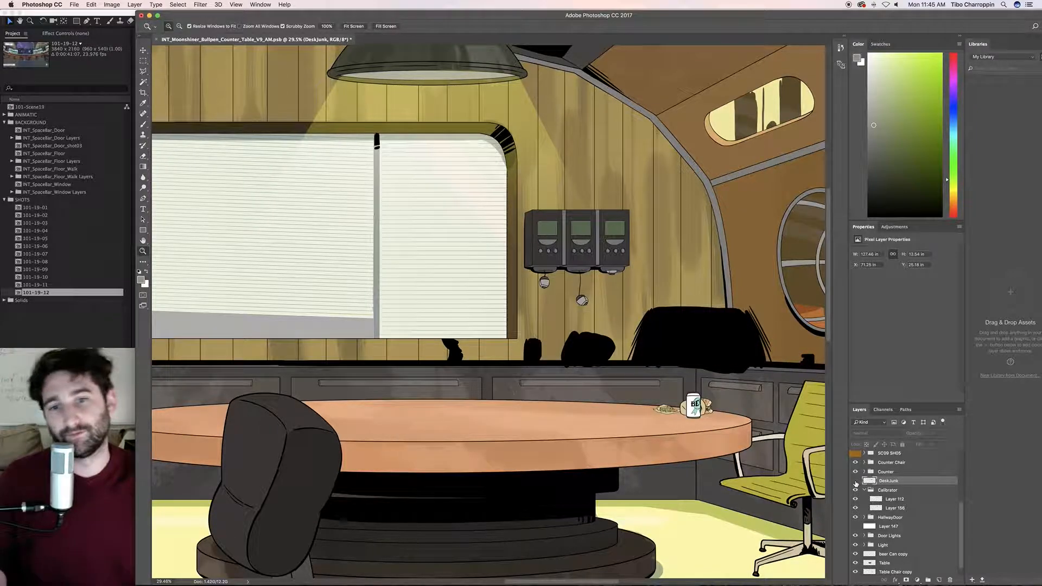
left_click(856, 481)
- Move the DeskJunk layer down to the Shadow background, merge the two, and check the result by toggling its visibility
scroll(885, 543, "down", 1)
left_click_drag(881, 567, 879, 568)
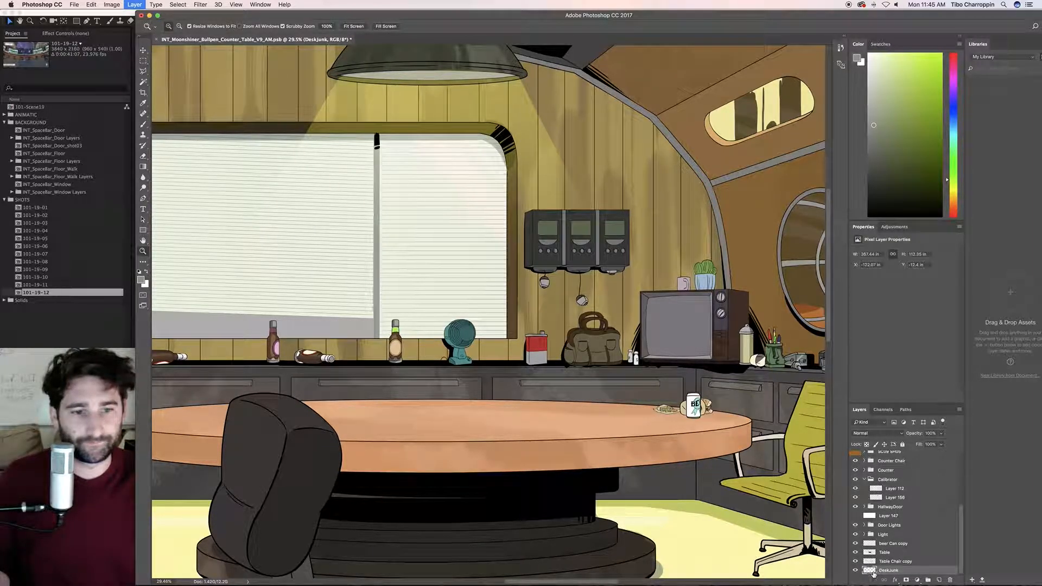
left_click(856, 571)
left_click(856, 570)
left_click(856, 570)
left_click(856, 571)
left_click(856, 571)
left_click(856, 570)
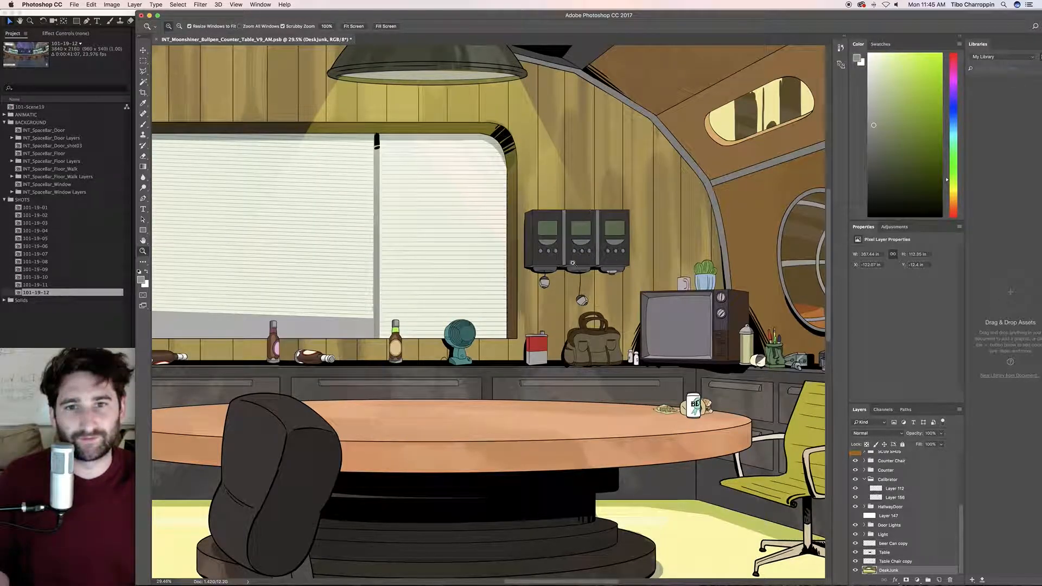
- Check the Calibrator group, move it directly above the DeskJunk background, and merge it into that background
left_click(855, 516)
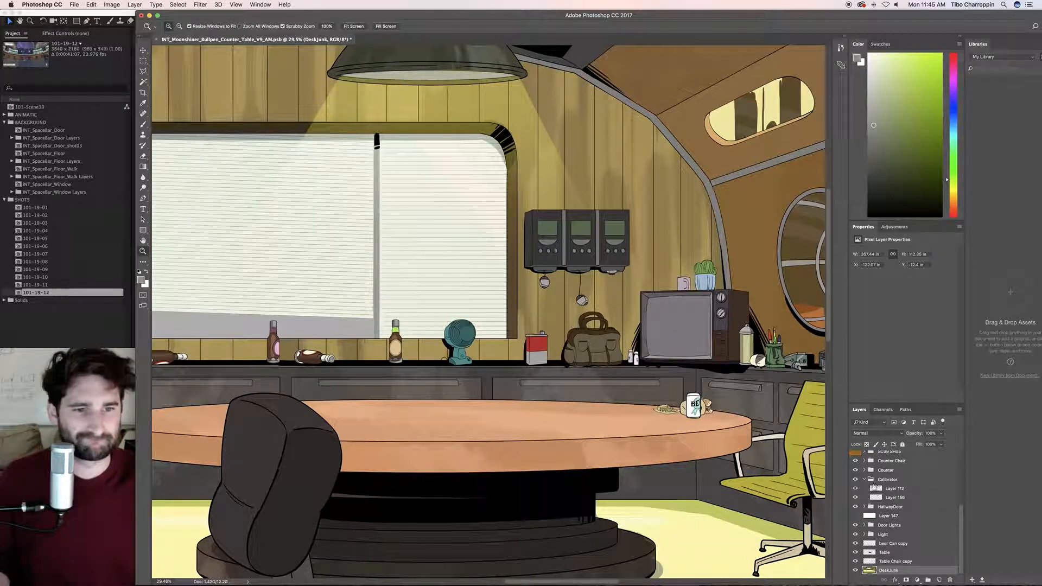
scroll(876, 487, "up", 3)
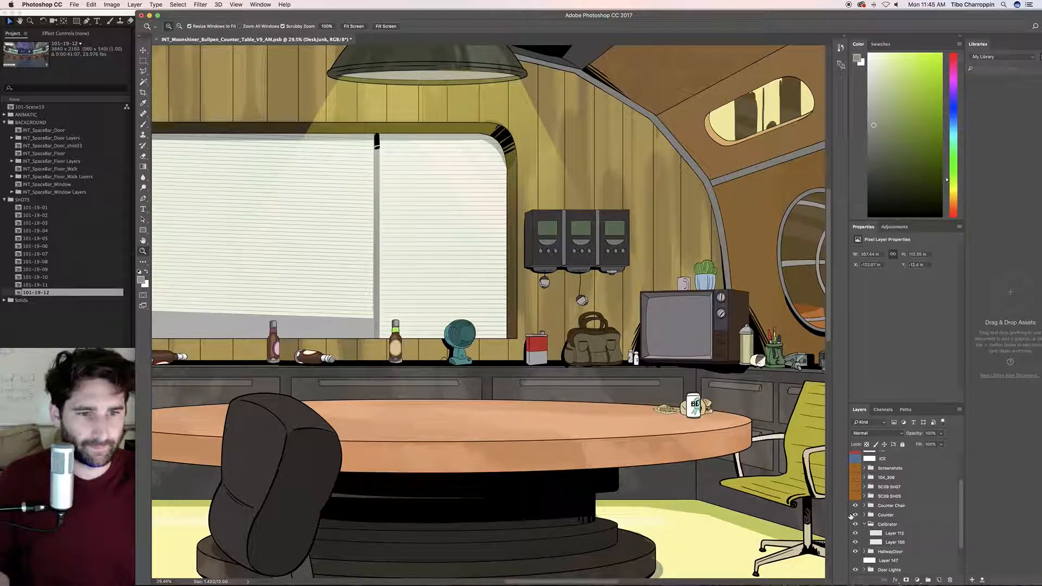
left_click(854, 525)
left_click(855, 524)
left_click_drag(886, 525, 890, 571)
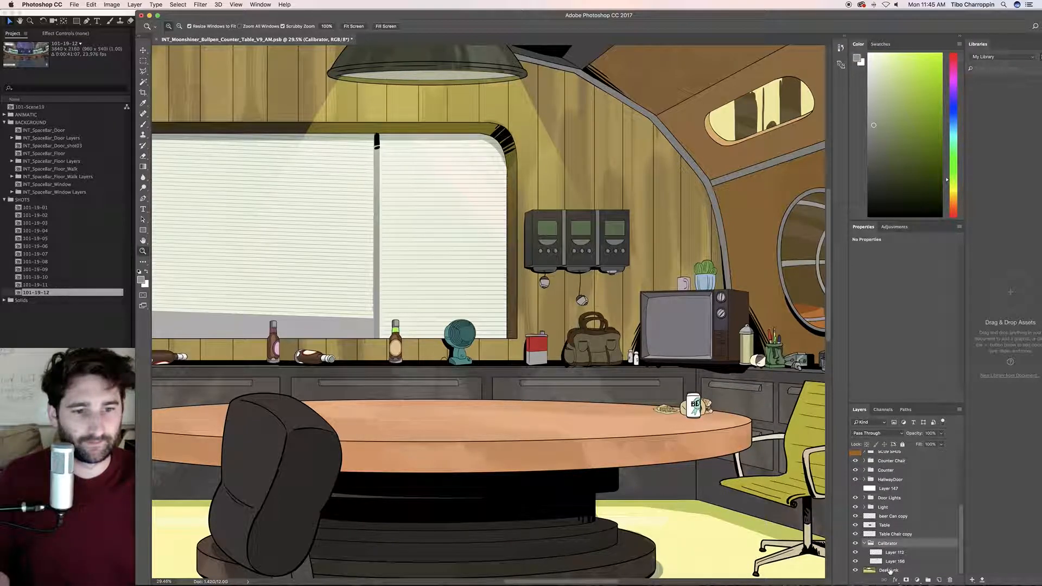
key("super+e")
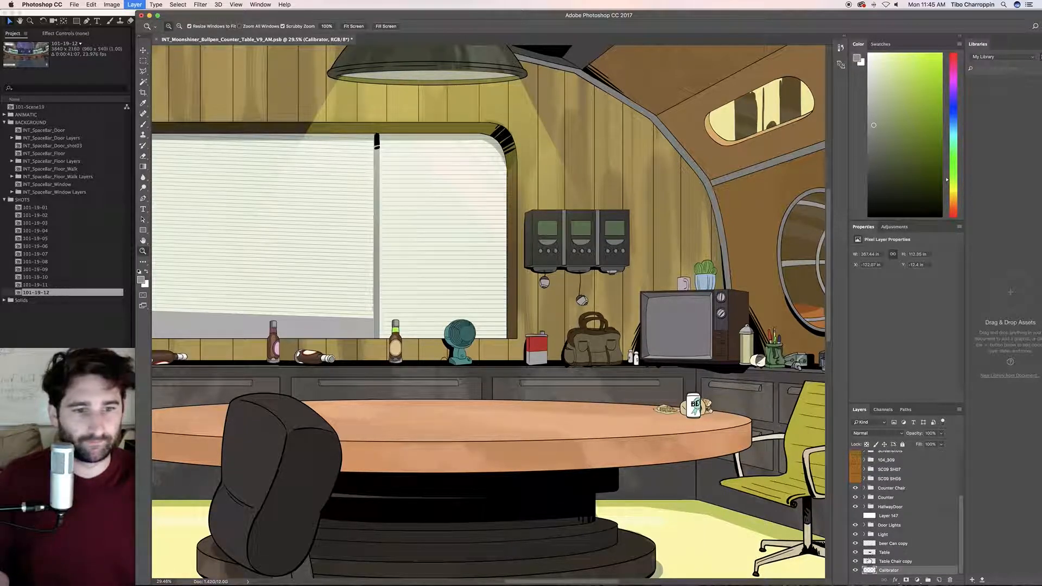
left_click(855, 571)
left_click(856, 571)
- Hide and show the merged Calibrator background repeatedly to examine it across the wider room
left_click_drag(572, 385, 543, 390)
scroll(543, 389, "left", 5)
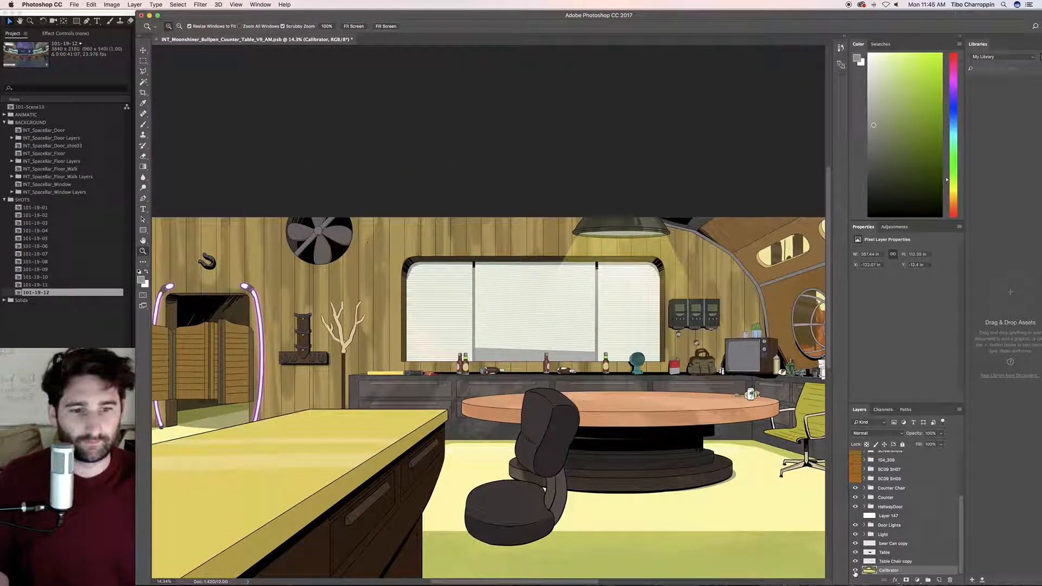
left_click(856, 570)
left_click(856, 570)
left_click(856, 571)
left_click(856, 570)
left_click(855, 570)
left_click(855, 570)
left_click(856, 570)
left_click(855, 571)
left_click(855, 572)
- Toggle the Table Chair copy, Table and beer Can copy layers in turn to check each one's artwork
left_click(856, 562)
left_click(855, 562)
left_click(856, 553)
left_click(855, 553)
left_click(856, 544)
left_click(856, 543)
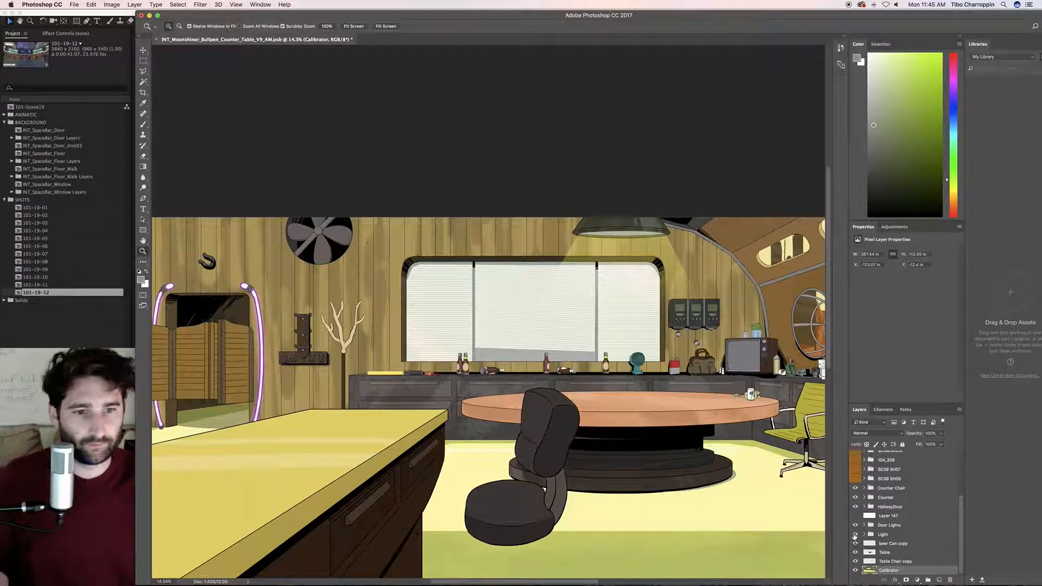
- Check the Light group by toggling its visibility, and expand it to list its contents
left_click(855, 534)
left_click(856, 535)
left_click(864, 535)
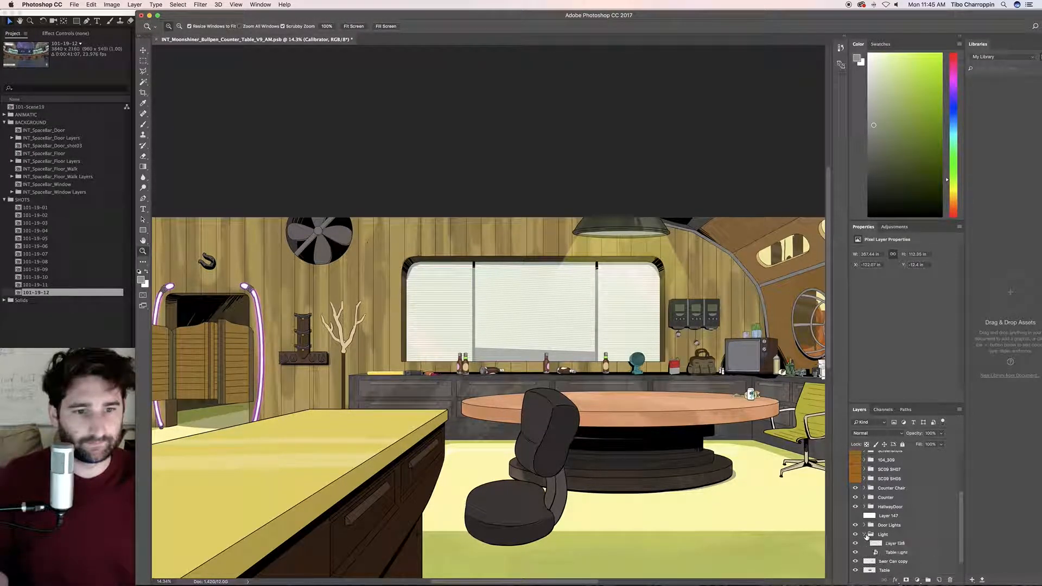
left_click(871, 536)
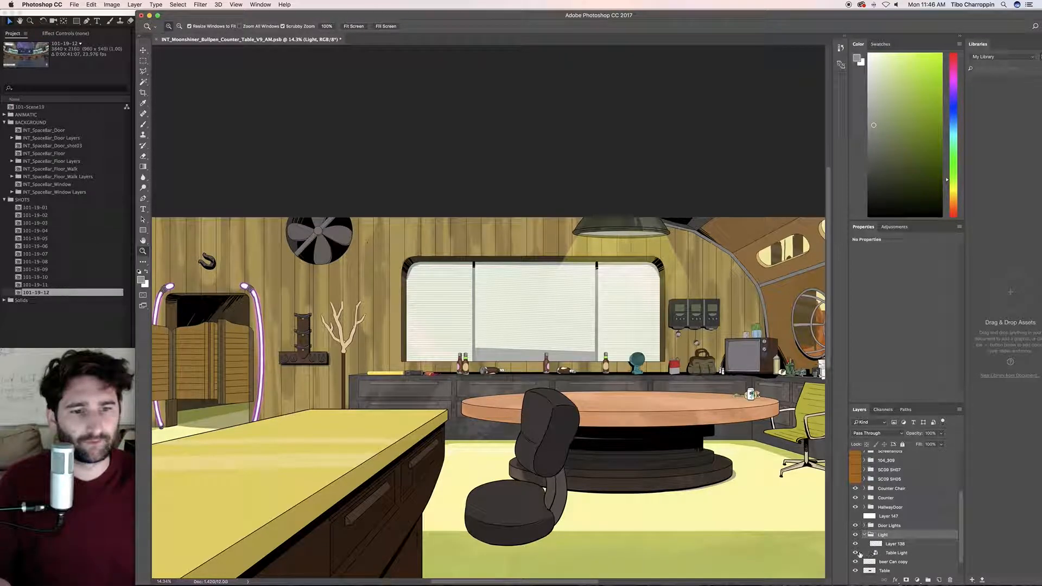
- Toggle the Table Light group and Layer 138 inside the Light group to see what each contributes
left_click(856, 553)
left_click(856, 553)
left_click(855, 543)
left_click(856, 544)
left_click(856, 544)
left_click(855, 544)
left_click(856, 544)
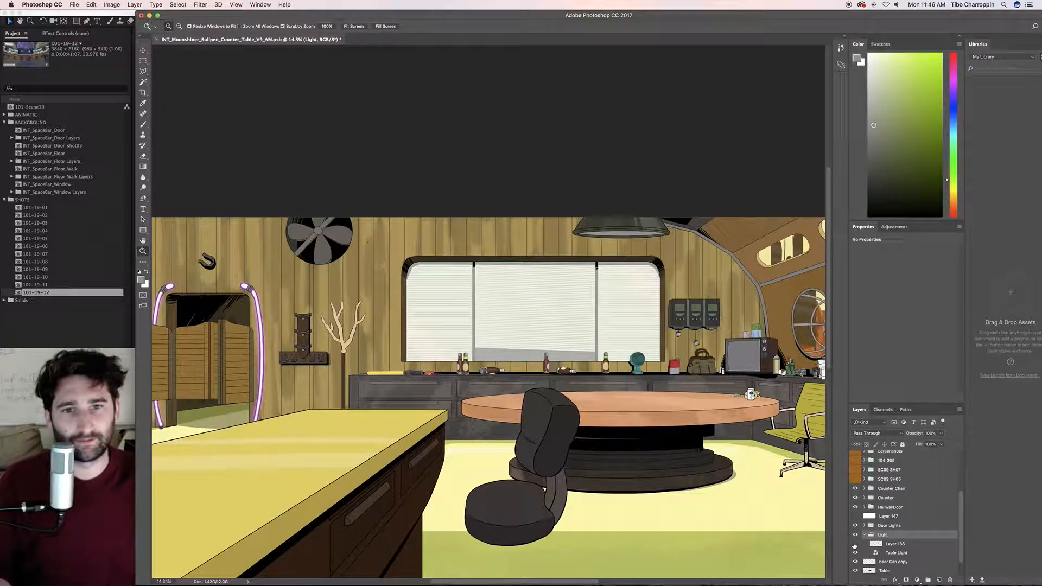
left_click(855, 544)
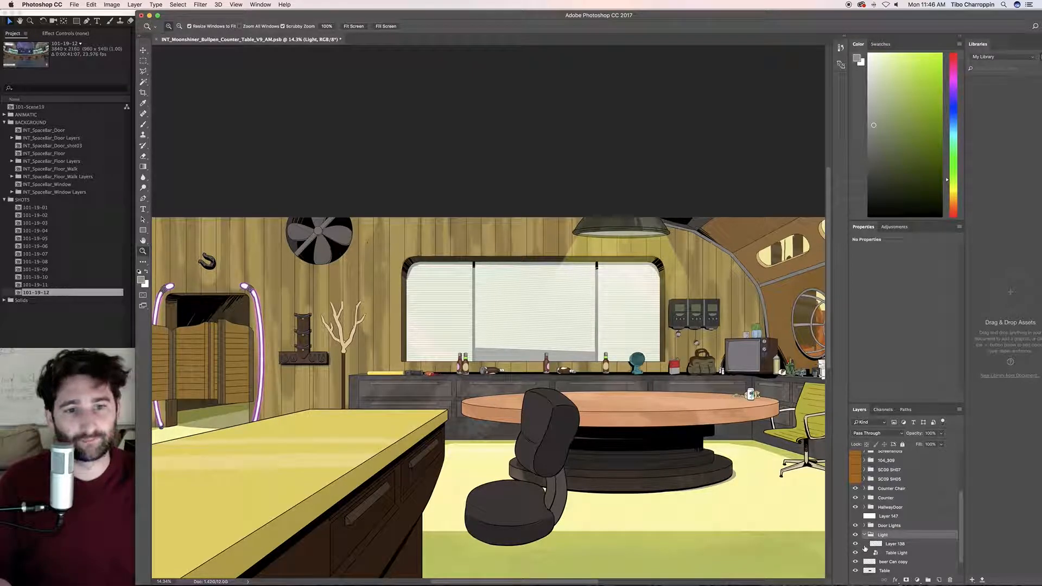
left_click(881, 547)
left_click(880, 536)
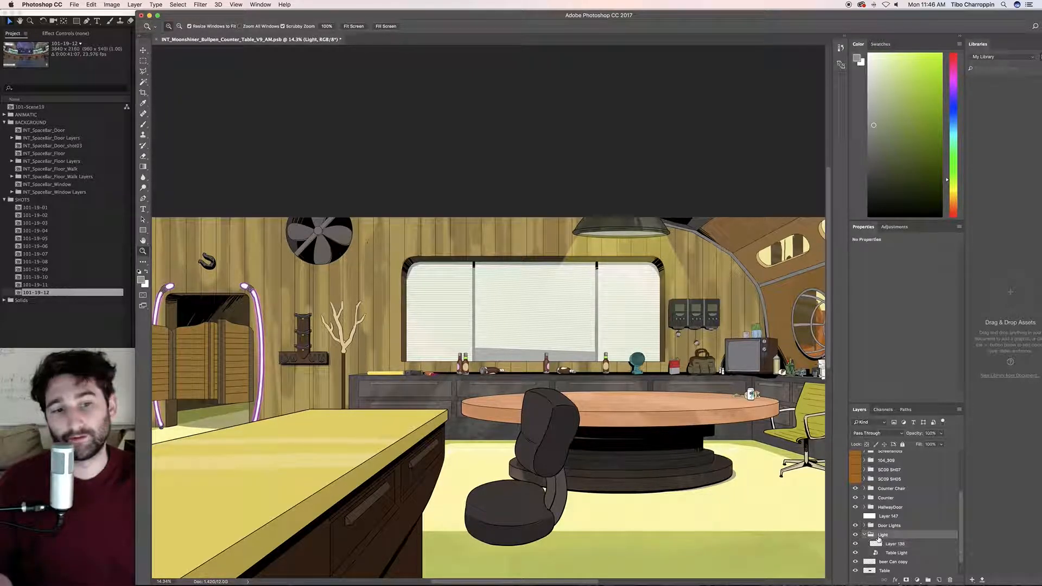
- Try merging the whole Light group into one layer, compare the window corner with and without the merge, and undo it
scroll(879, 537, "down", 2)
mouse_move(885, 519)
left_mouse_down()
mouse_move(888, 550)
mouse_move(875, 563)
mouse_move(886, 518)
left_mouse_up()
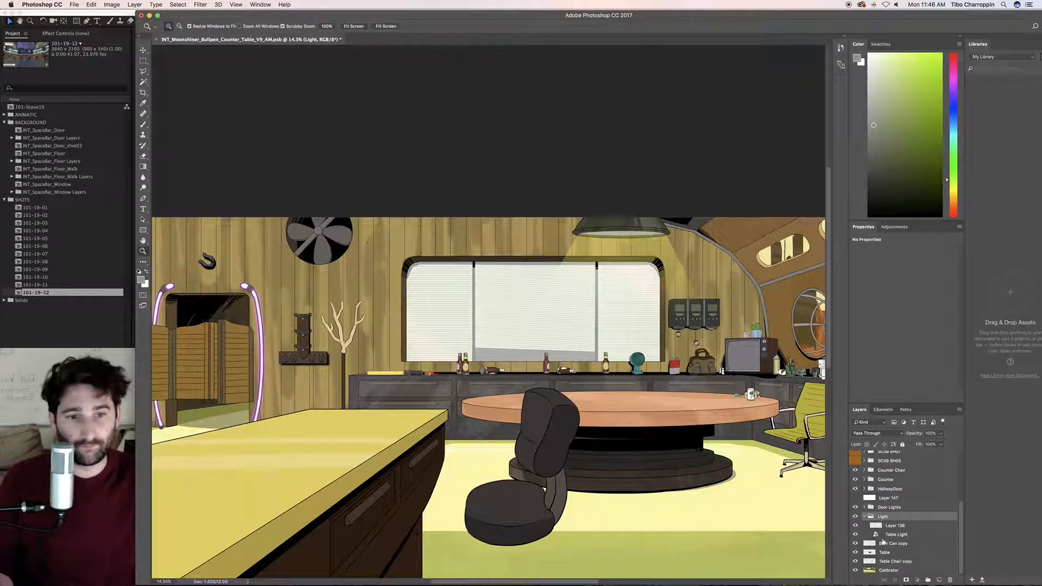
key("super+e")
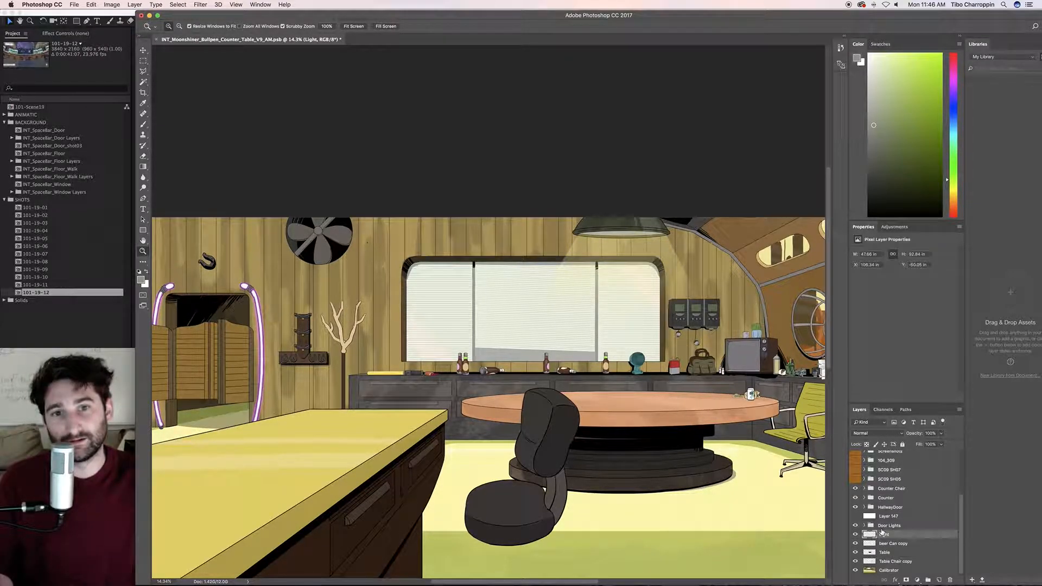
left_click_drag(671, 265, 727, 276)
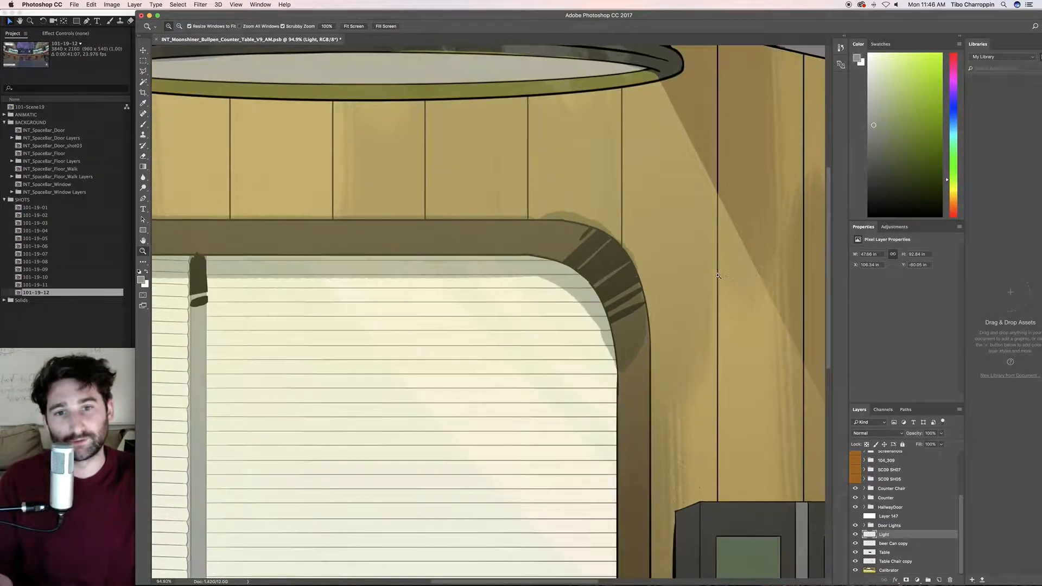
key("super+z")
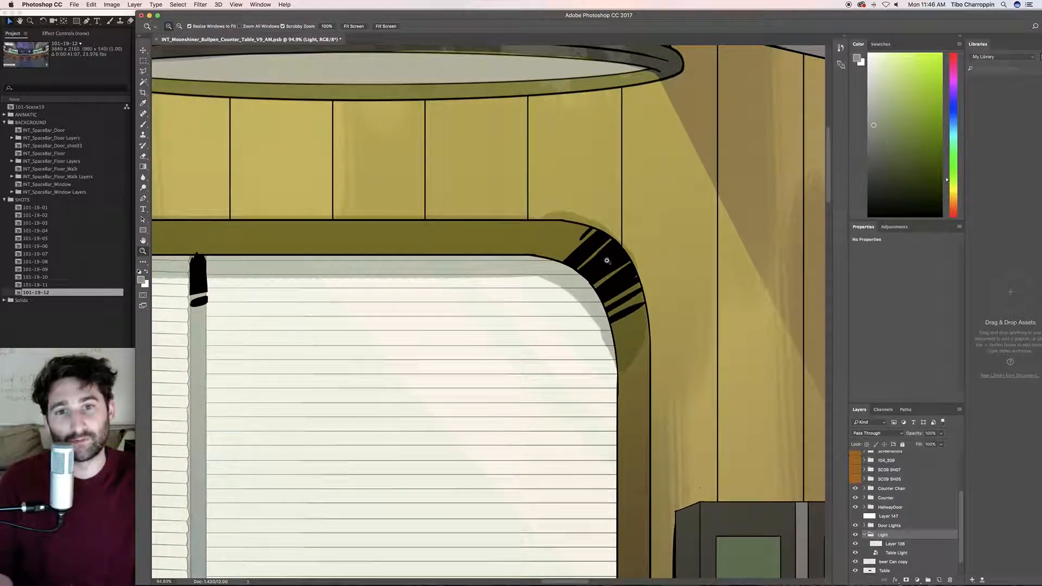
key("super+z")
key("super+z")
left_click_drag(778, 435, 561, 368)
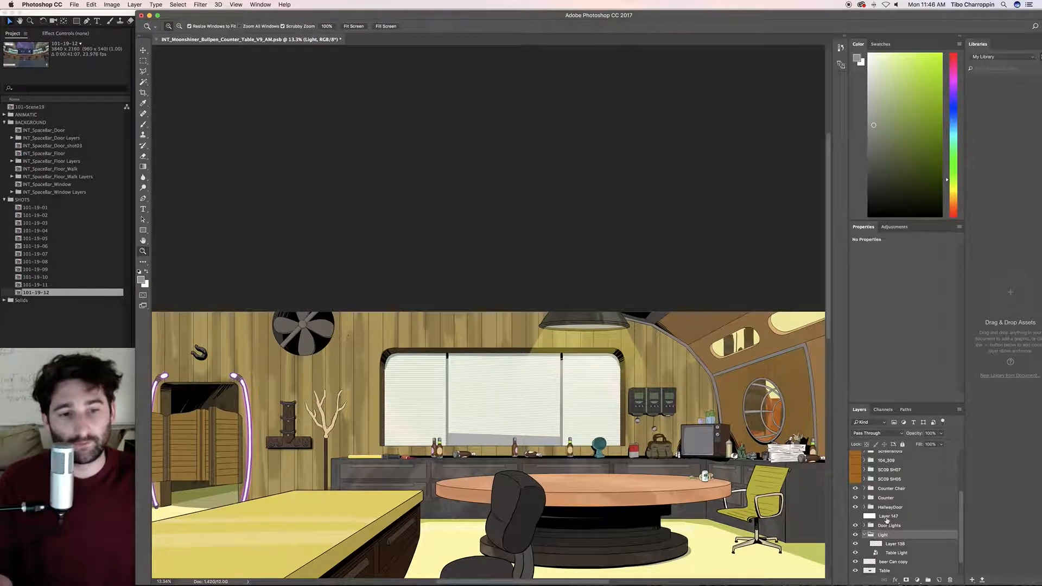
- Hide and show Table Light and Layer 138 repeatedly to examine the lighting effect on the wider room
scroll(923, 541, "down", 2)
left_click(856, 540)
left_click(856, 540)
left_click(856, 531)
left_click(856, 532)
left_click(856, 532)
left_click(856, 531)
left_click(856, 532)
left_click(856, 532)
left_click(856, 531)
left_click(856, 532)
- Move Layer 138 out of the Light group to just above it, and merge the Light group into a single layer
left_click(897, 531)
scroll(899, 533, "up", 3)
scroll(898, 534, "down", 3)
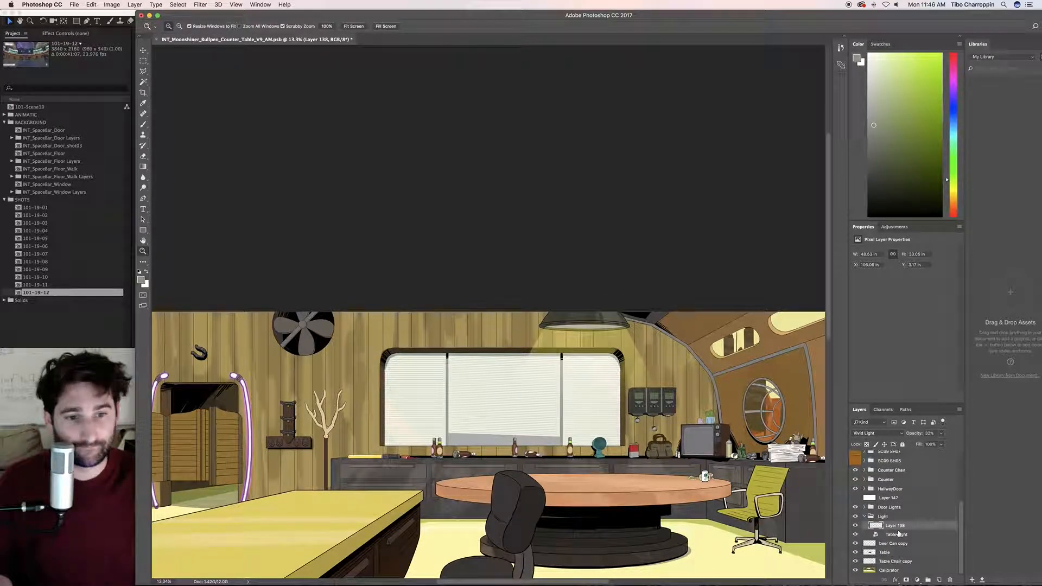
mouse_move(894, 526)
left_mouse_down()
mouse_move(885, 505)
mouse_move(882, 514)
left_mouse_up()
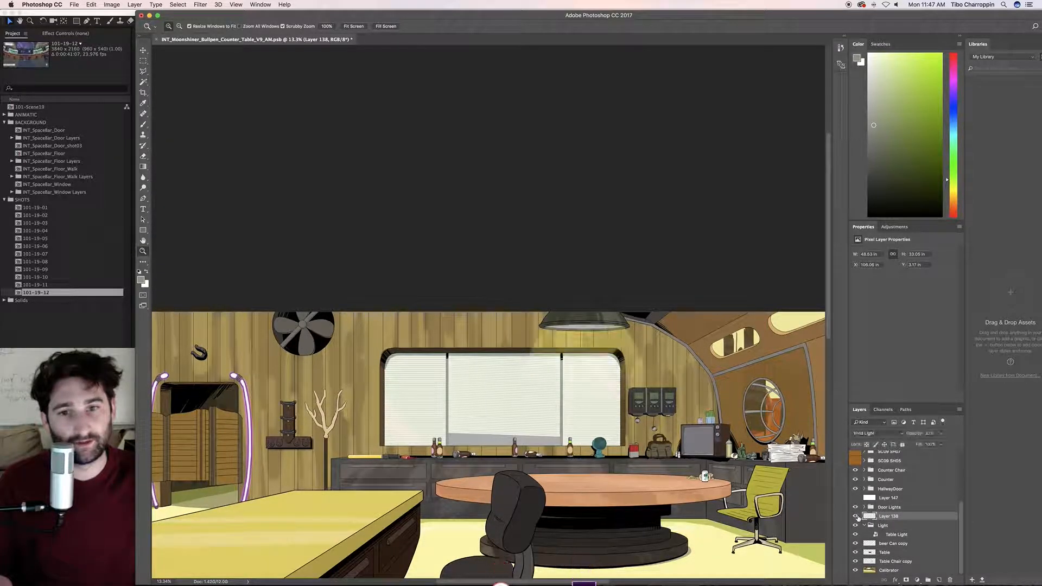
left_click(884, 525)
key("super+e")
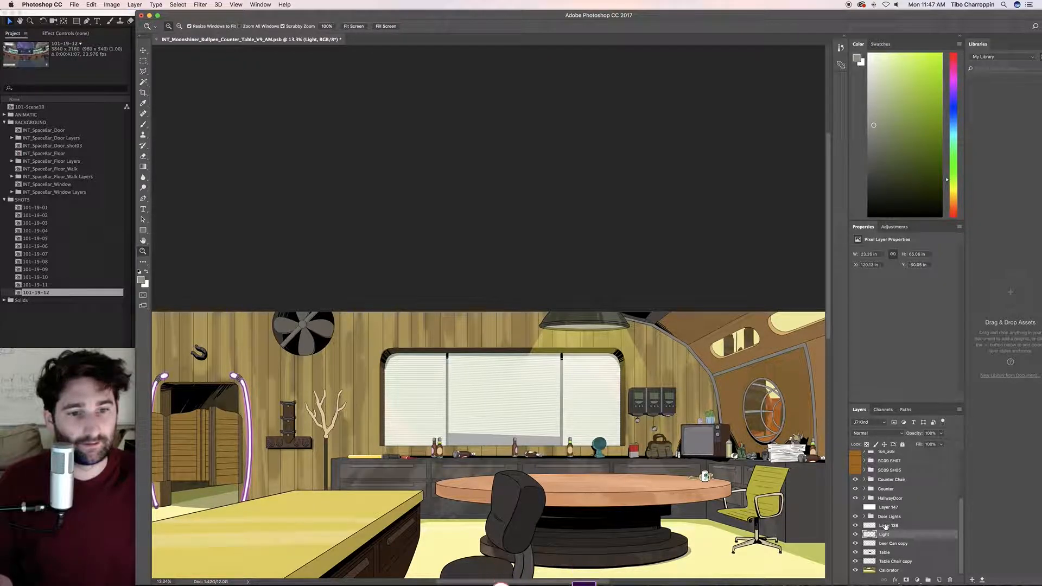
- Toggle the merged Light layer, Layer 138 and the Door Lights group in turn to check each one's artwork
left_click(855, 535)
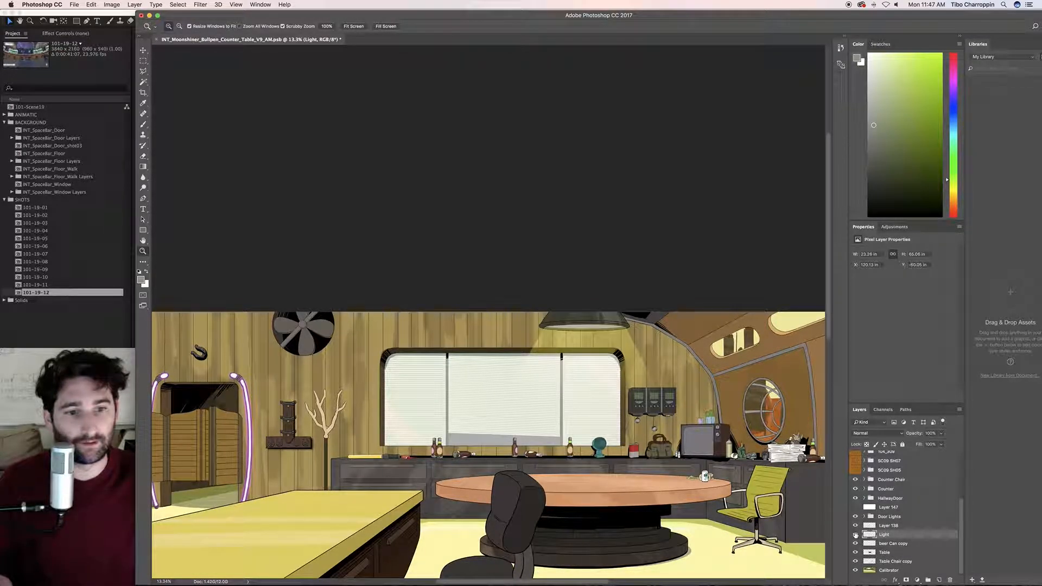
left_click(856, 535)
left_click(856, 535)
left_click(855, 526)
left_click(855, 527)
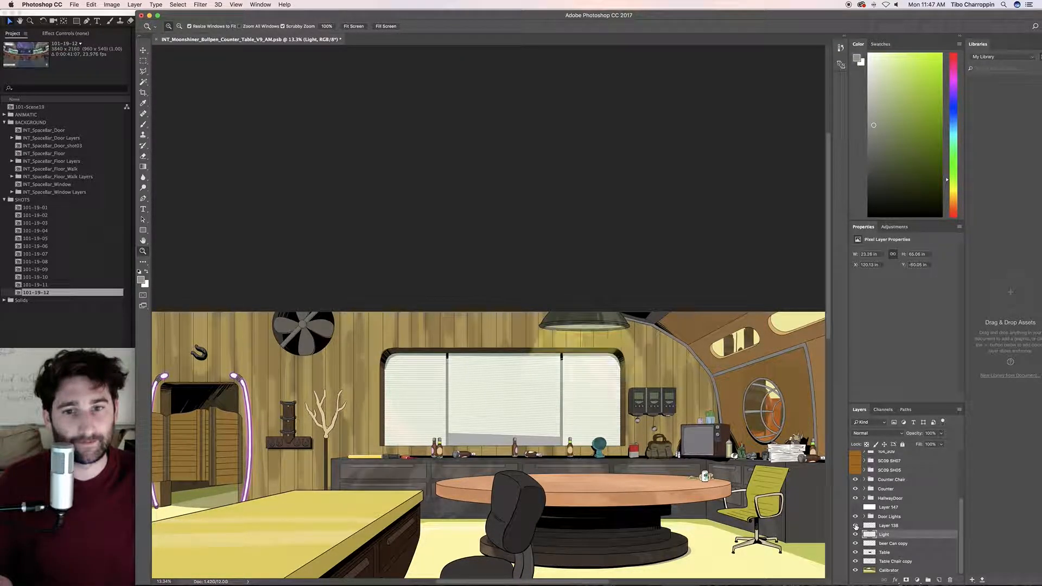
left_click(855, 527)
left_click(855, 526)
left_click(855, 518)
left_click(856, 517)
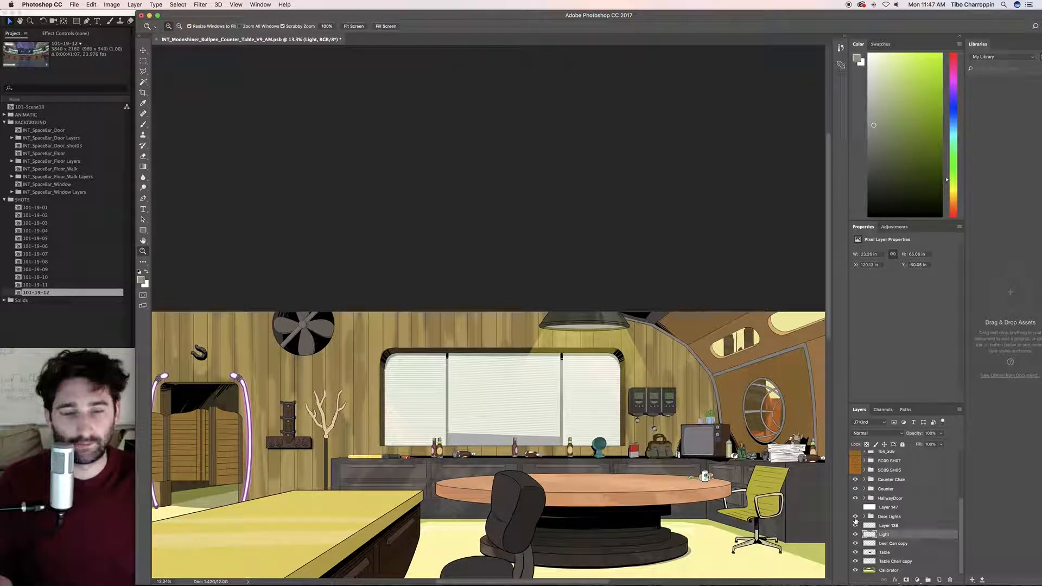
- Move the Door Lights group directly above the Calibrator background, merge it into that background, and check the result
left_click(890, 517)
left_click_drag(890, 519, 889, 565)
key("super+e")
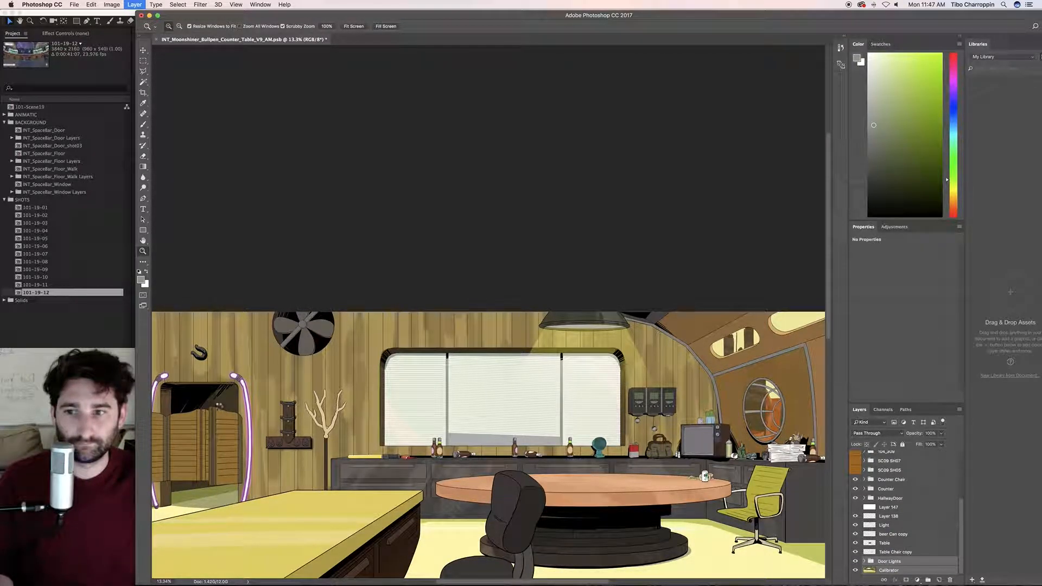
scroll(214, 411, "left", 3)
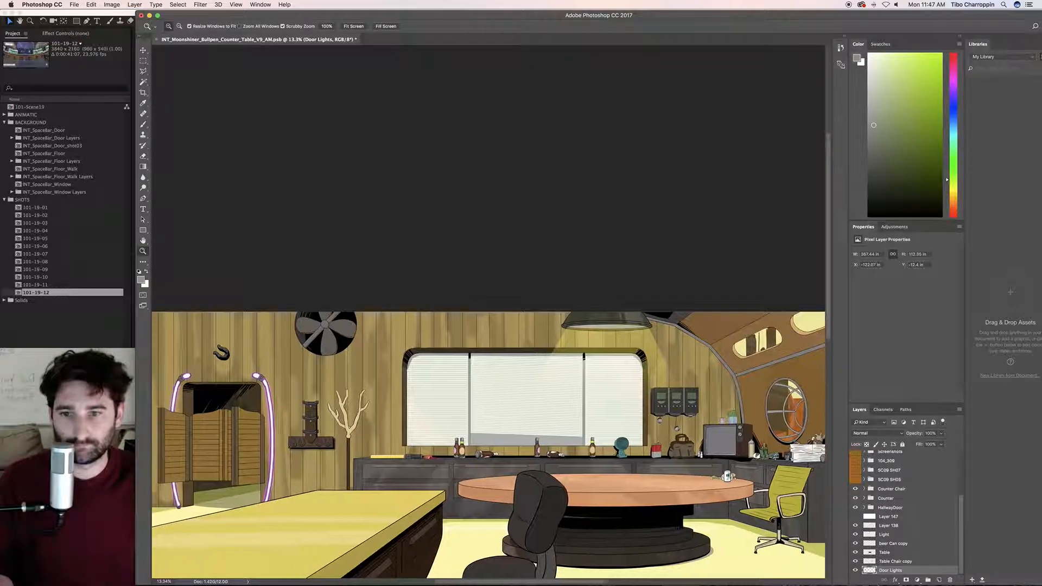
left_click(856, 571)
left_click(855, 572)
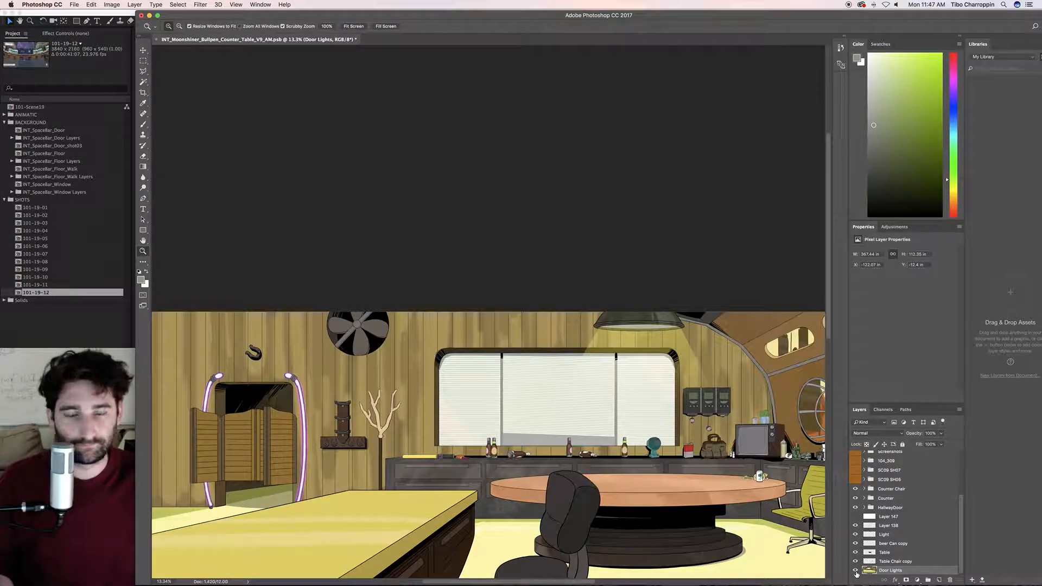
- Check Layer 138 and the white overlay Layer 147 by toggling them, and delete Layer 147
left_click(856, 525)
left_click(856, 525)
left_click(856, 518)
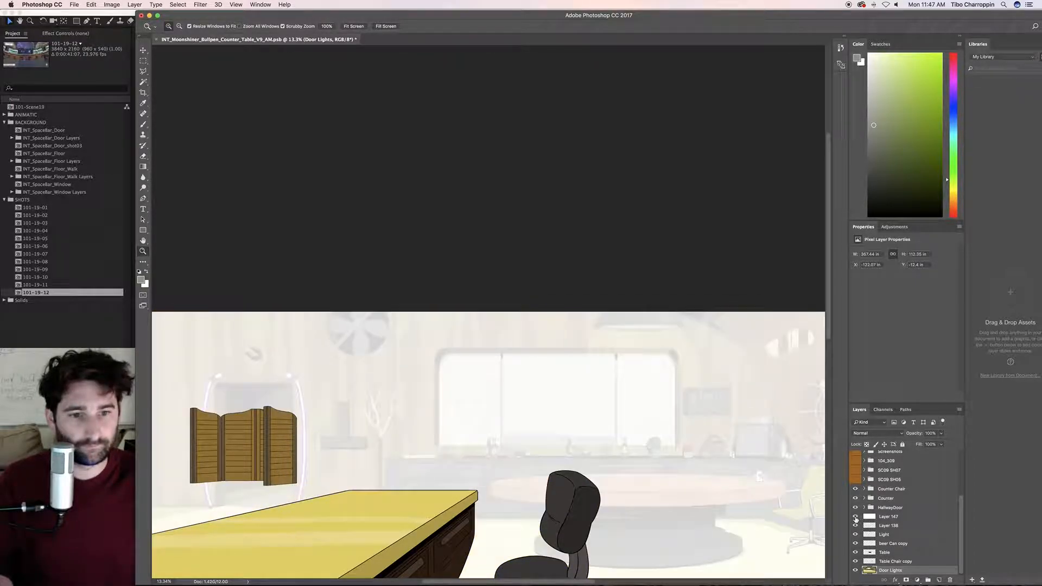
left_click(856, 518)
left_click(889, 517)
key("Delete")
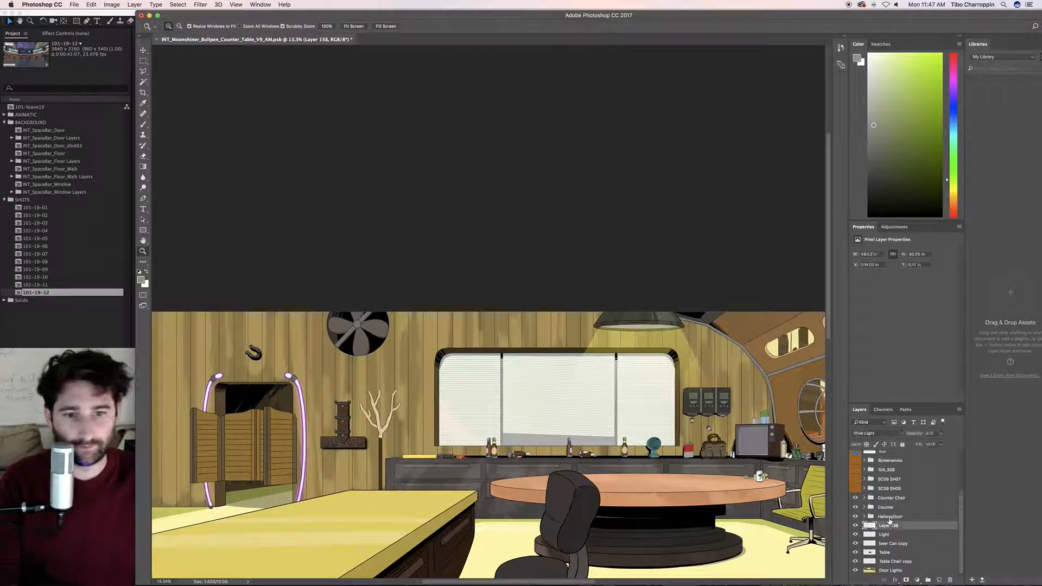
- Check the HallwayDoor group, expand it, and toggle Layer 137 inside it to see what it contains
left_click(856, 517)
left_click(856, 518)
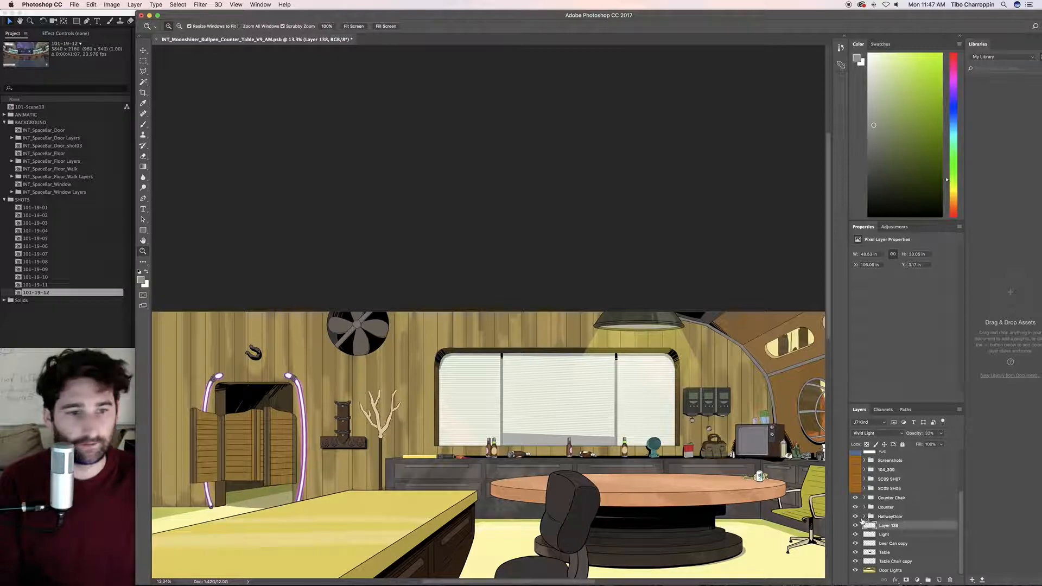
left_click(863, 519)
left_click(864, 517)
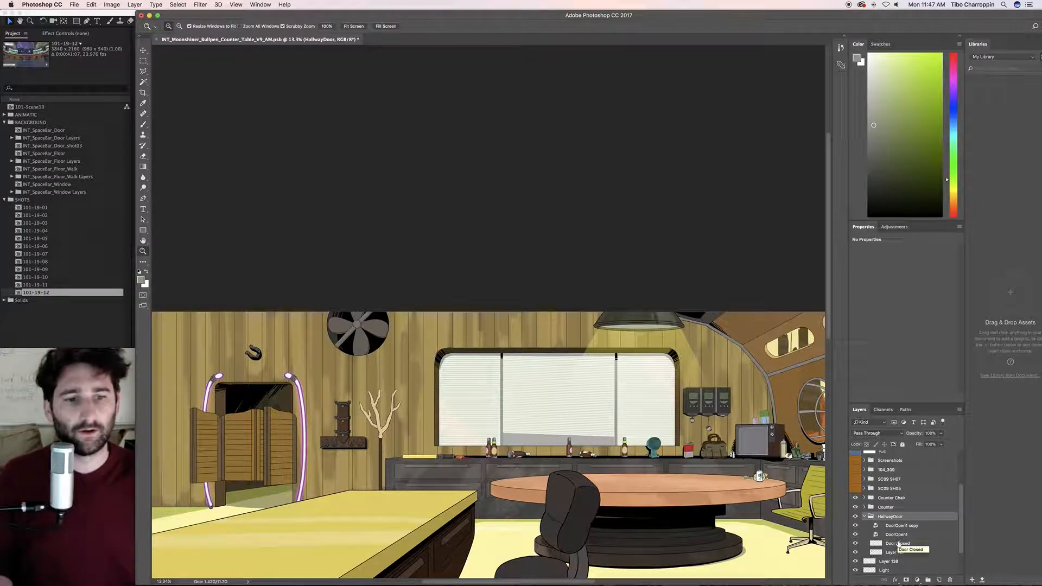
left_click(856, 552)
left_click(856, 552)
left_click(855, 552)
left_click(856, 552)
- Merge Door Closed with Layer 137 and move the merged layer out of the HallwayDoor group to just below it
left_click(890, 545)
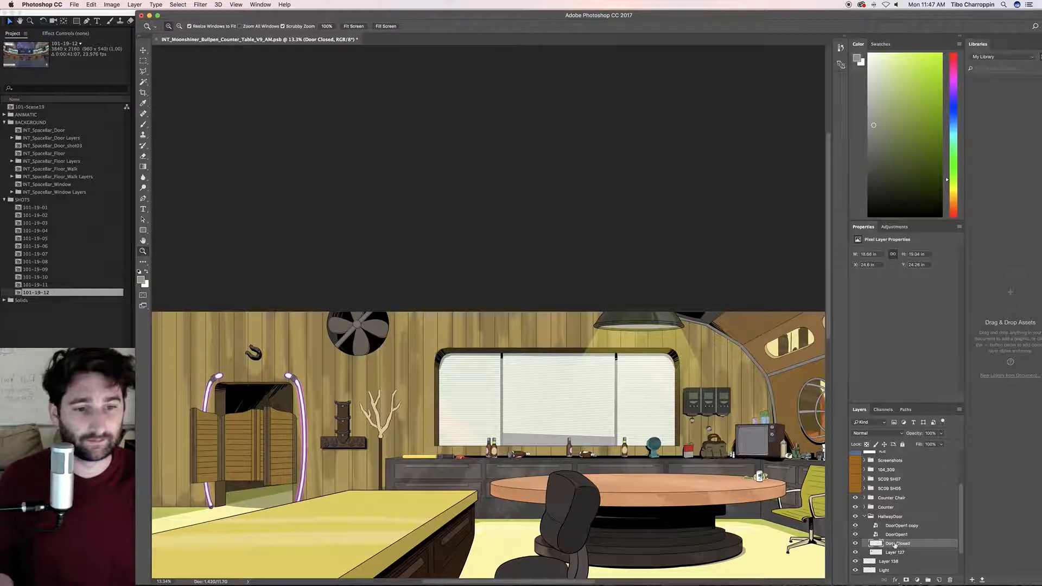
left_click(895, 553, "shift")
key("super+e")
left_click(856, 544)
left_click(856, 544)
left_click_drag(895, 547, 894, 548)
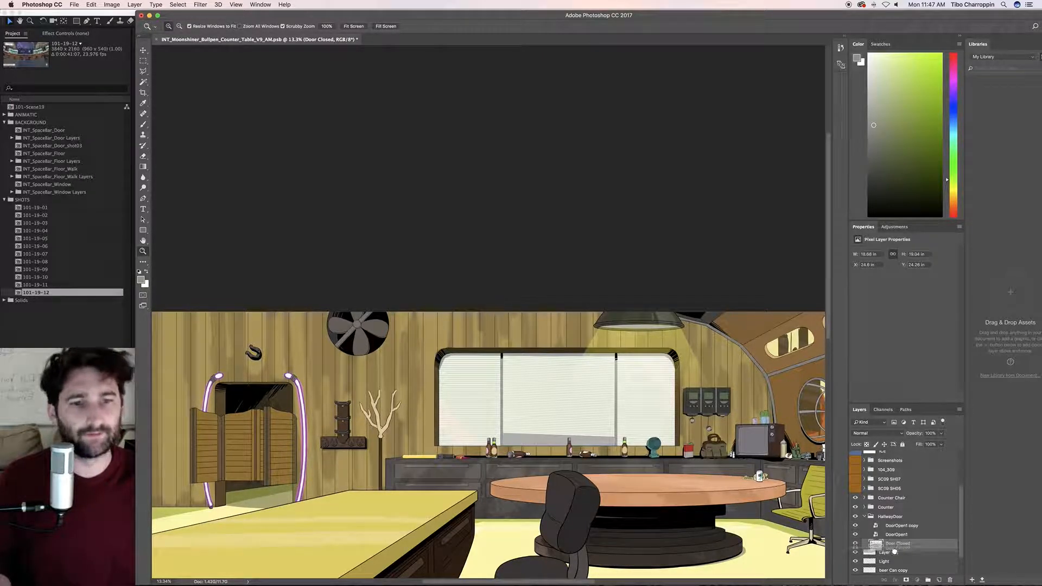
- Merge DoorOpen1 with DoorOpen1 copy and move the merged layer out of the HallwayDoor group, above Door Closed
left_click(855, 535)
left_click(856, 535)
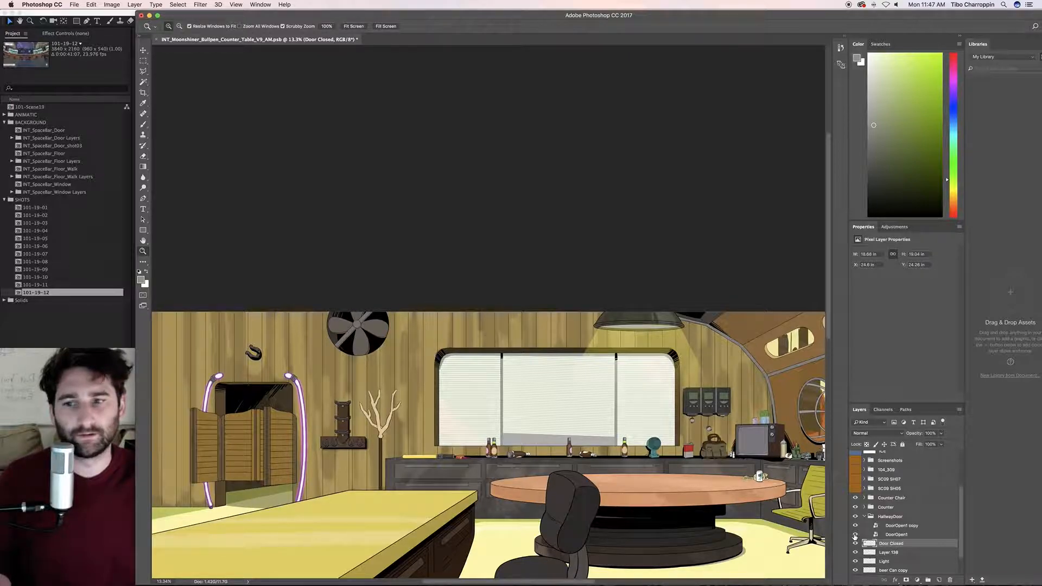
left_click(889, 536)
left_click(889, 527, "shift")
key("super+e")
left_click_drag(894, 528, 896, 534)
- Compare the open and closed door layers, hide both, and delete the empty HallwayDoor group
left_click(855, 526)
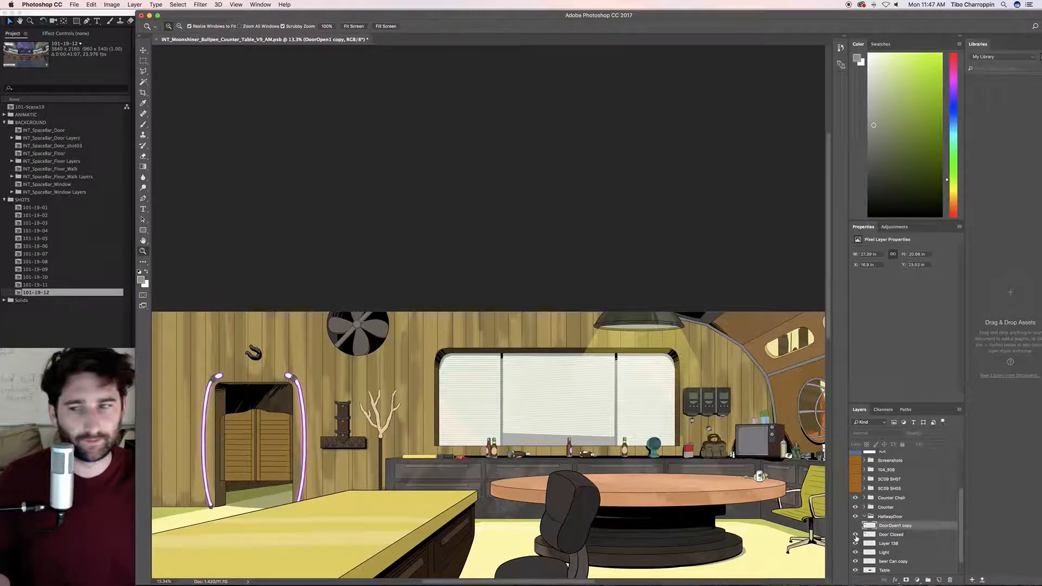
left_click(856, 536)
left_click(856, 535)
left_click(856, 535)
left_click(856, 536)
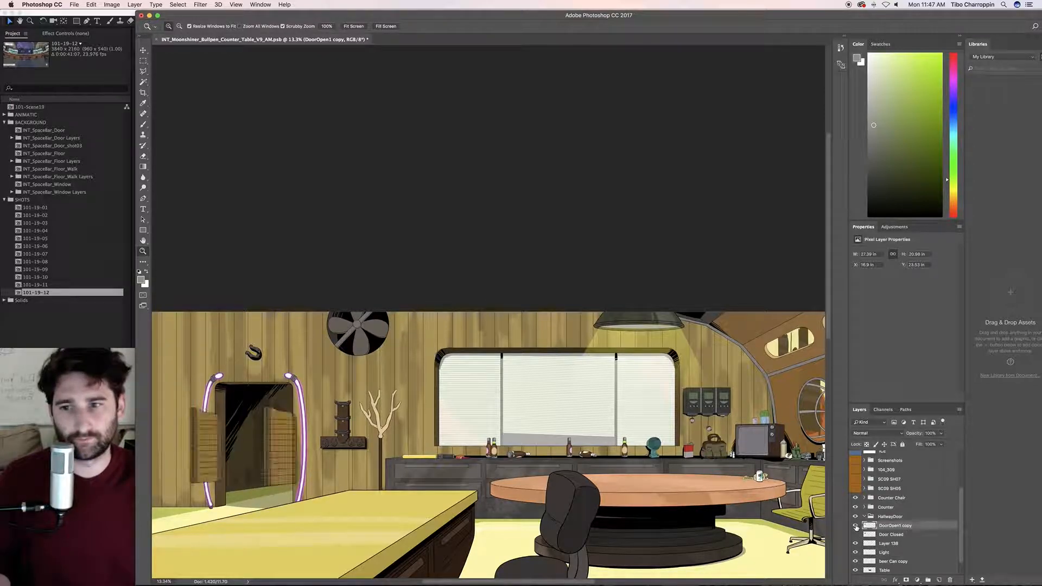
left_click(856, 536)
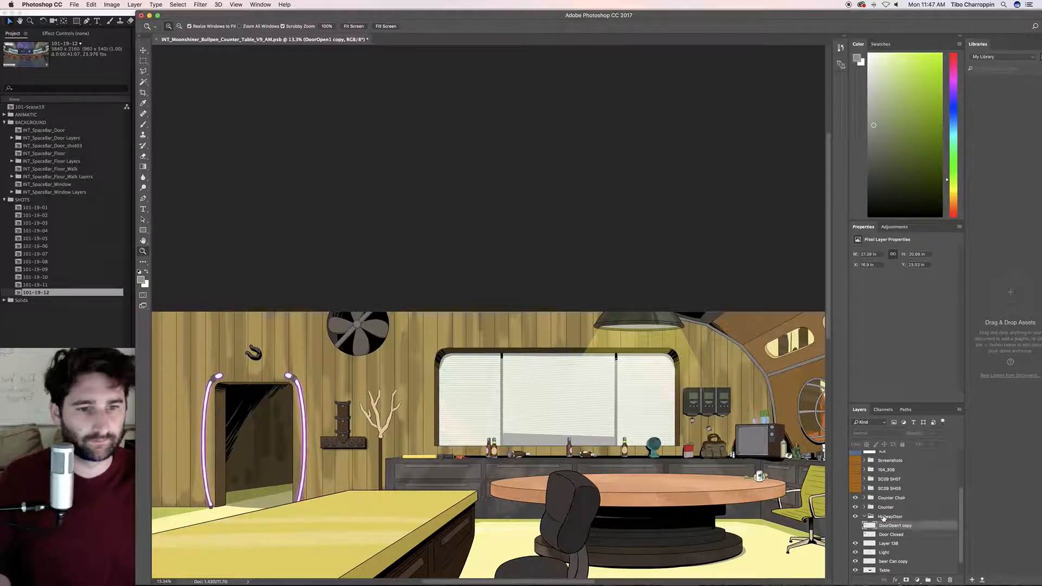
left_click(884, 519)
key("Delete")
- Check the Counter group against the room and merge it into a single layer
left_click(856, 508)
left_click(856, 507)
left_click(886, 507)
scroll(520, 447, "down", 3)
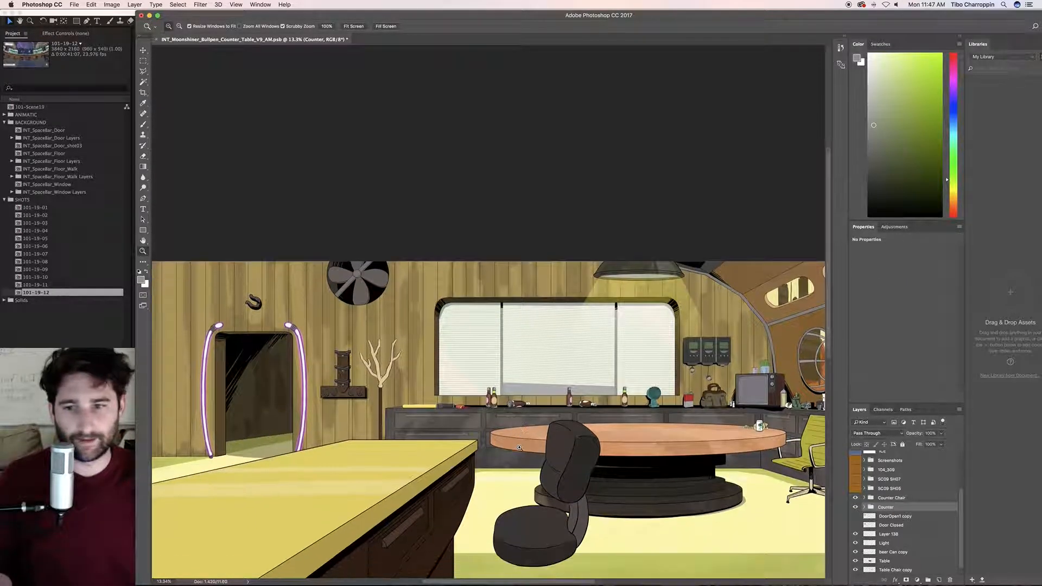
scroll(519, 448, "down", 4)
scroll(519, 447, "left", 3)
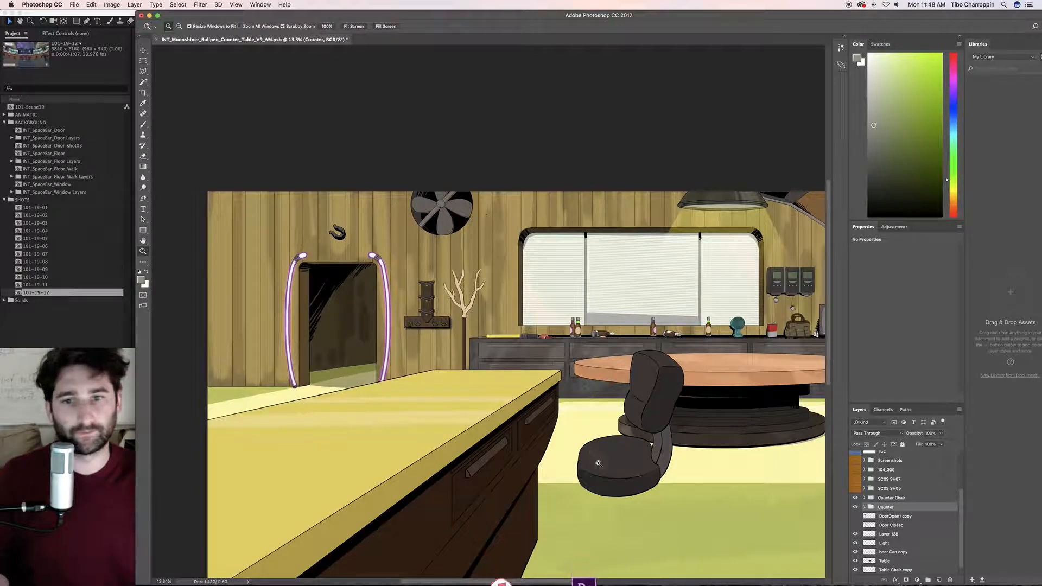
key("super+e")
left_click_drag(682, 440, 666, 440)
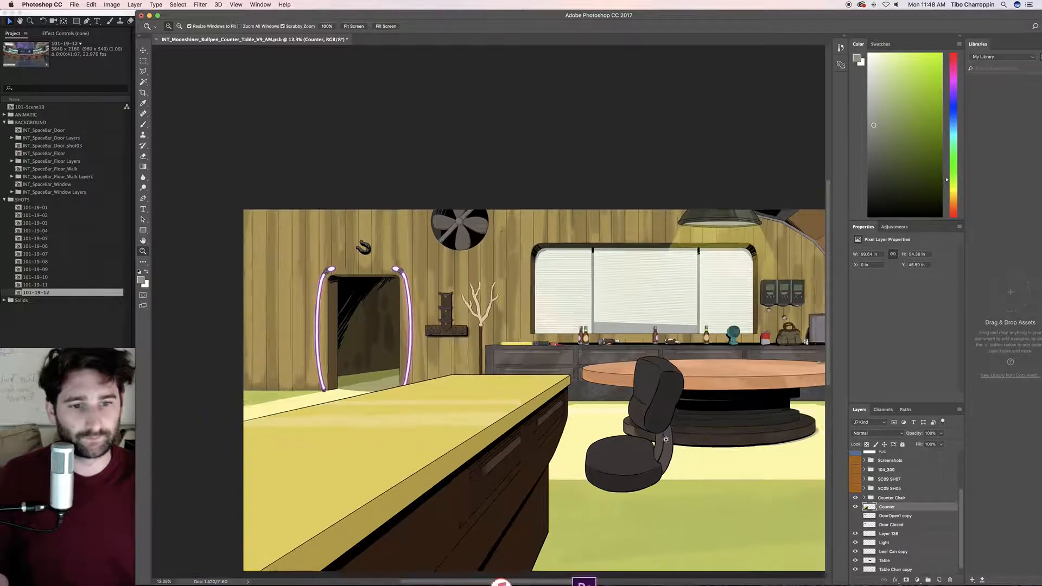
- Fit the whole background in view, merge the Counter Chair group into a single layer, and check it by toggling visibility
key("super+0")
left_click(855, 498)
left_click(855, 498)
left_click(875, 498)
key("super+e")
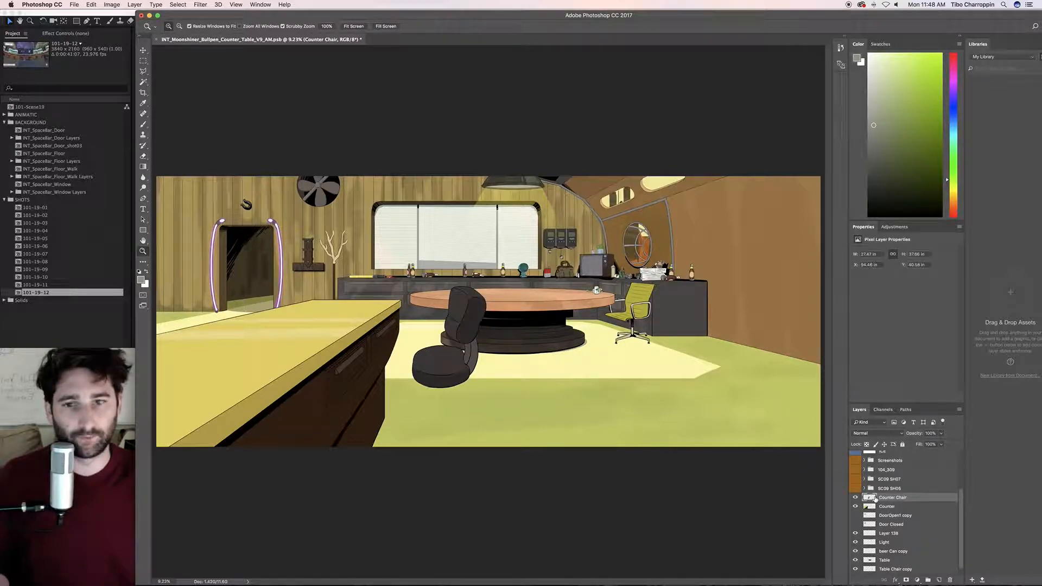
left_click(855, 498)
left_click(855, 497)
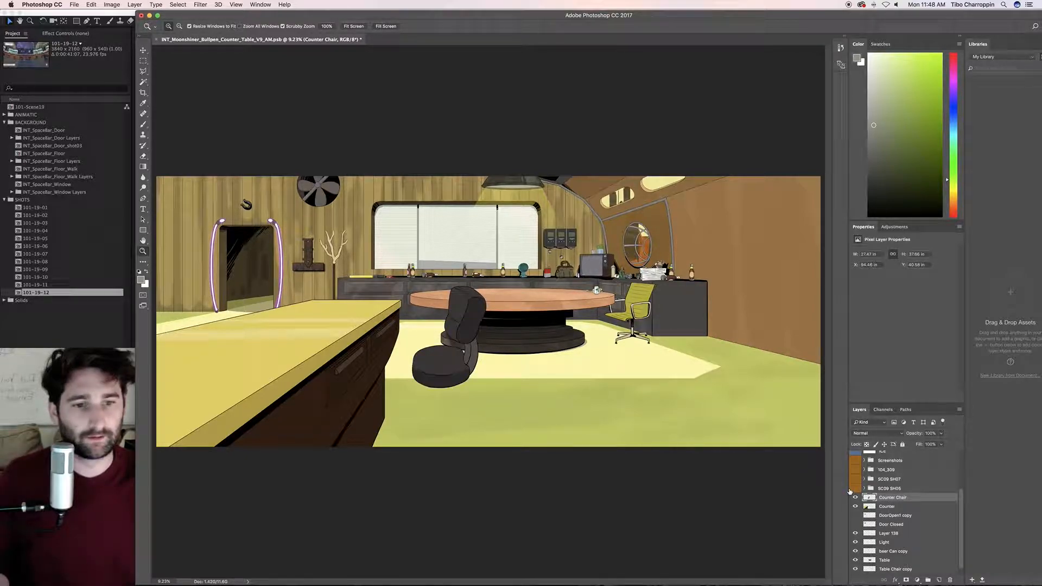
scroll(886, 527, "down", 1)
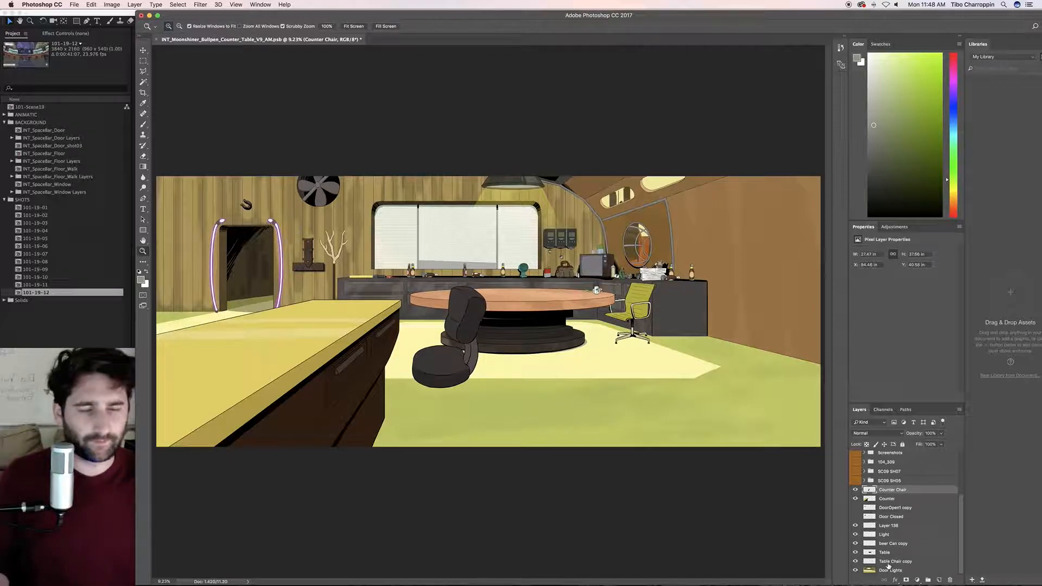
- Show the SC09 SH05, SC09 SH07, 104_309 and Screenshots groups and toggle them to examine which character references each one holds
scroll(885, 563, "up", 8)
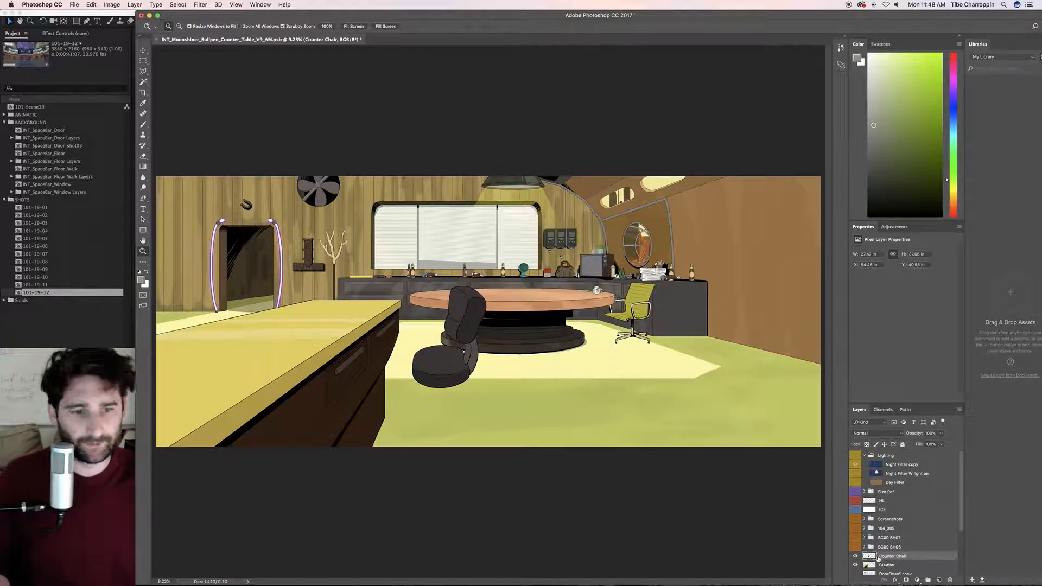
left_click(855, 547)
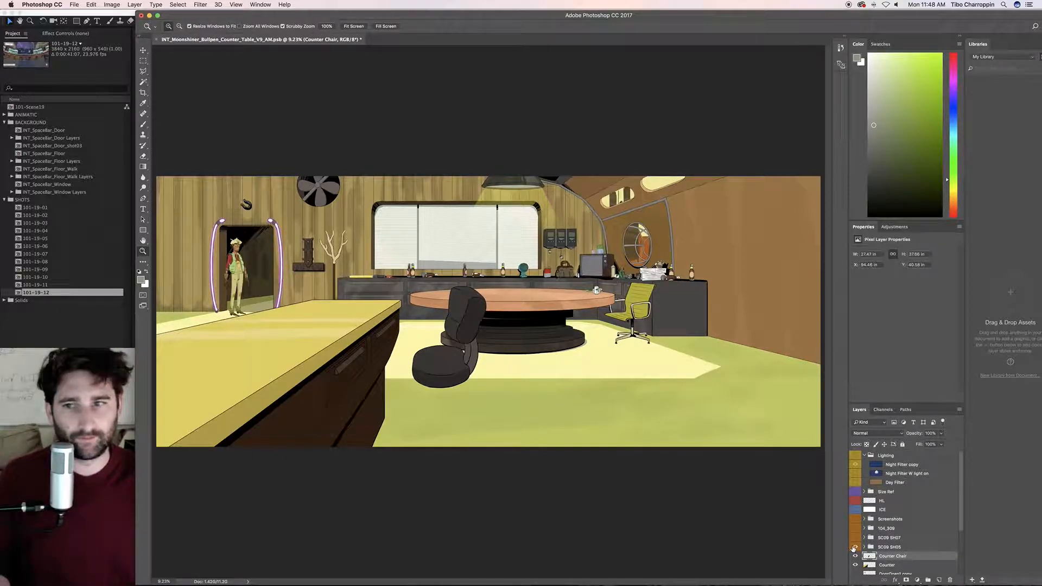
left_click(855, 538)
left_click(855, 530)
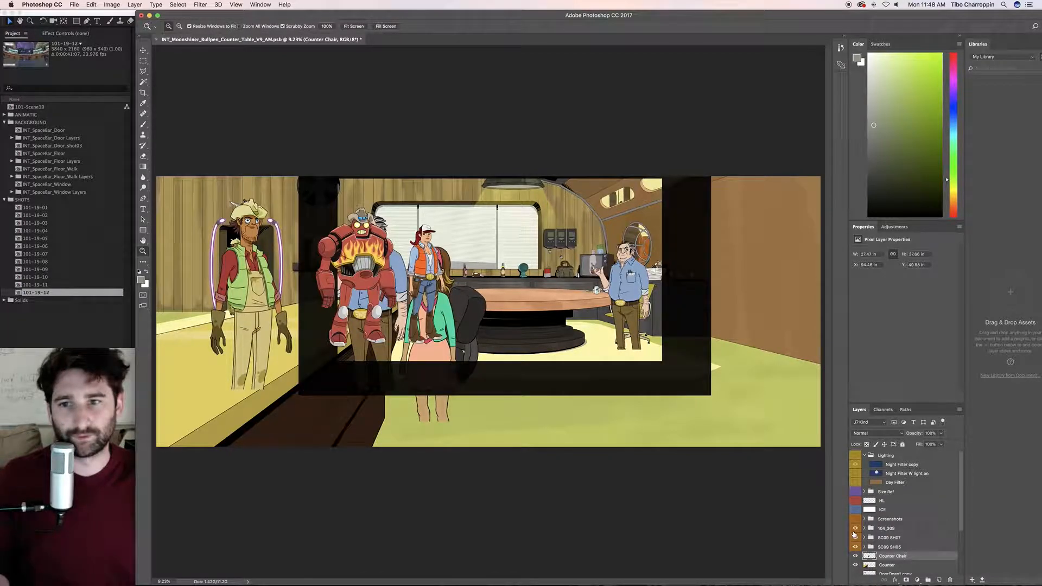
left_click(855, 520)
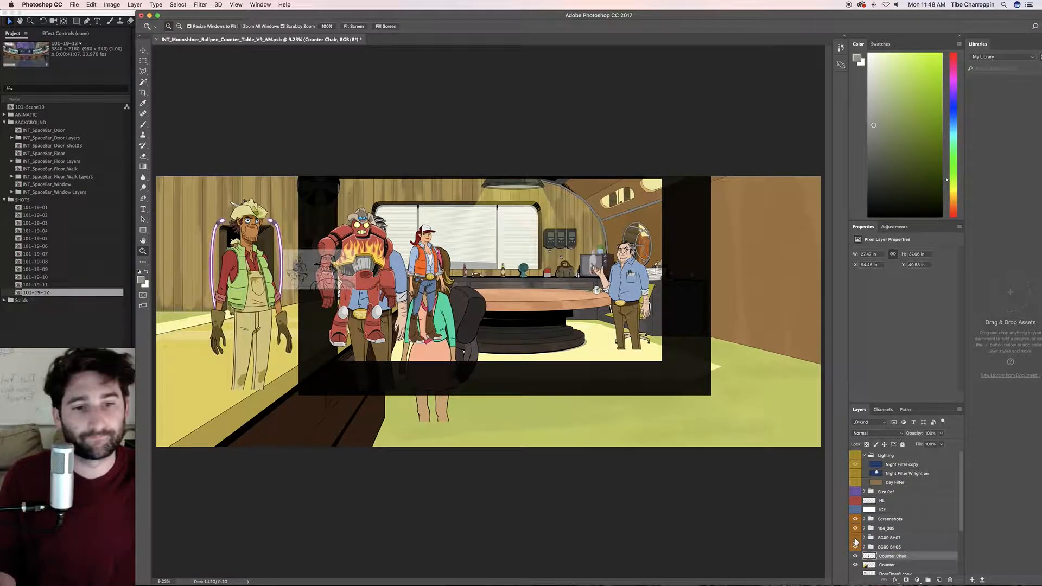
left_click(855, 529)
left_click(855, 529)
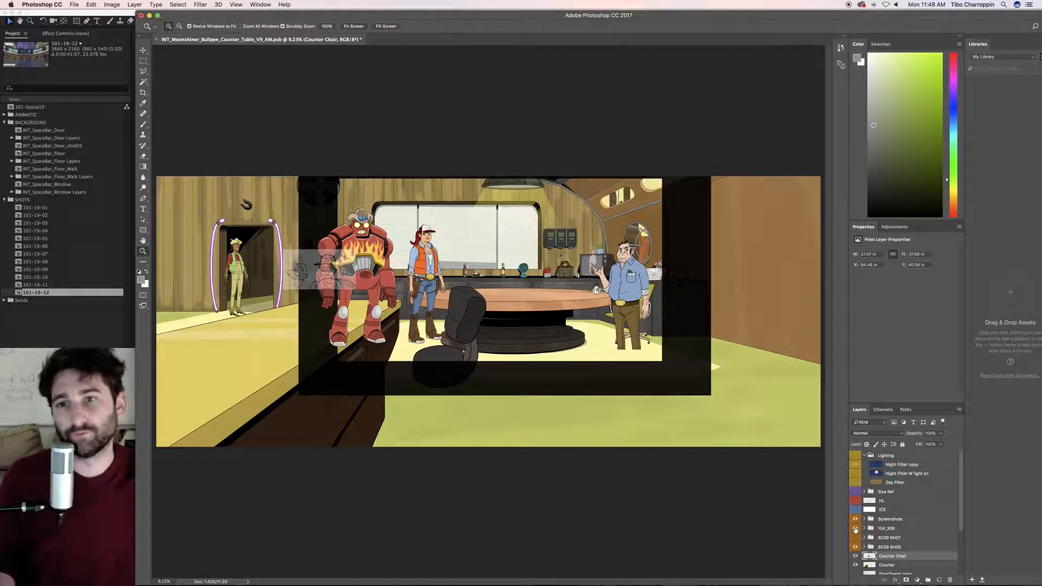
left_click(855, 529)
left_click(855, 529)
left_click(856, 521)
left_click(855, 521)
left_click(856, 519)
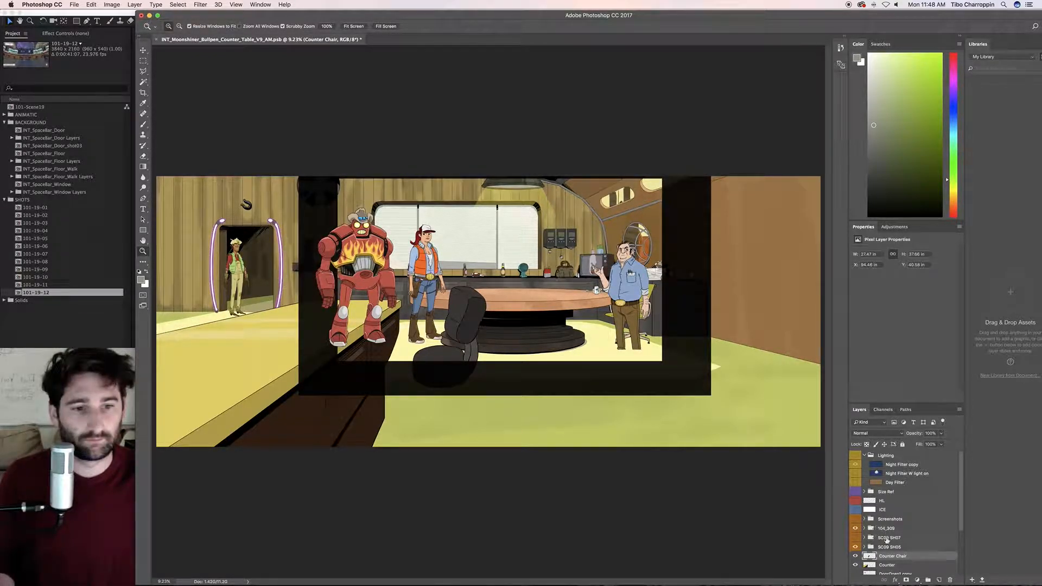
- Merge the SC09 SH05 and 104_309 groups into single layers and delete the SC09 SH07 group
left_click(886, 539)
left_click(889, 548)
key("super+e")
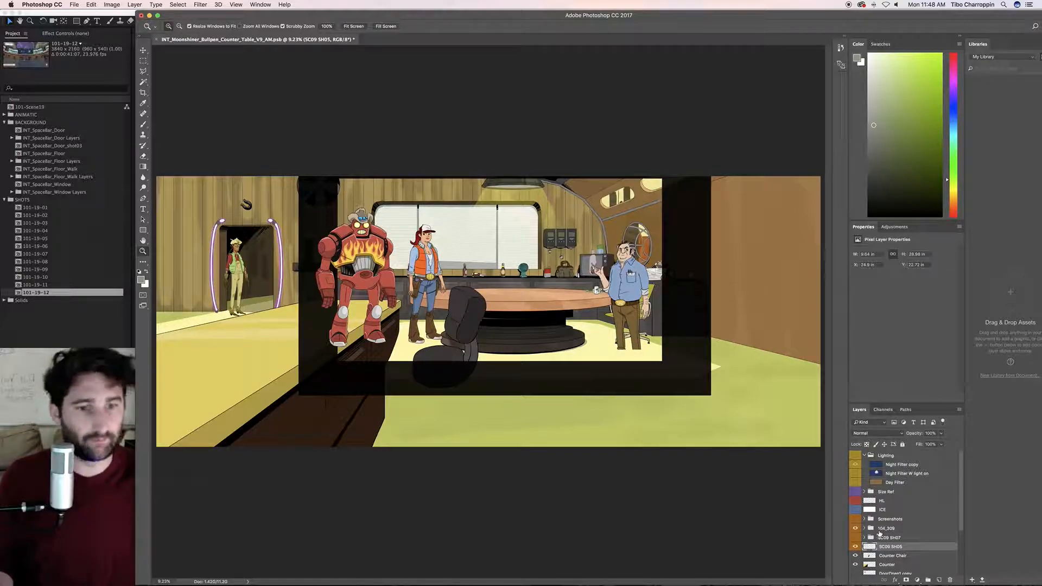
left_click(878, 531)
key("super+e")
left_click(889, 539)
key("Delete")
left_click(855, 528)
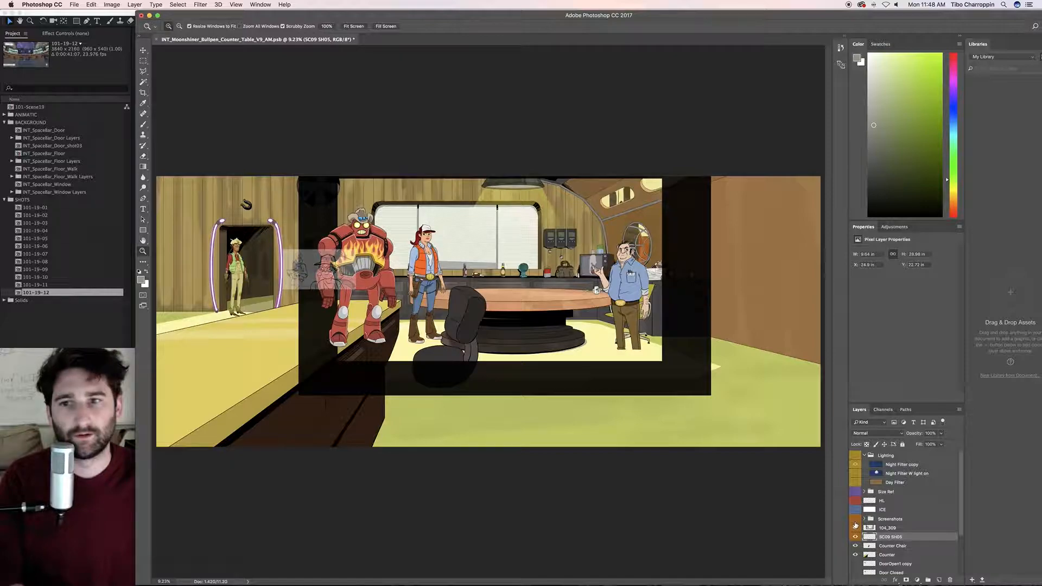
left_click(855, 528)
- Make the Screenshots group visible, merge it into a single layer, and select it together with the other two reference layers
left_click(889, 520)
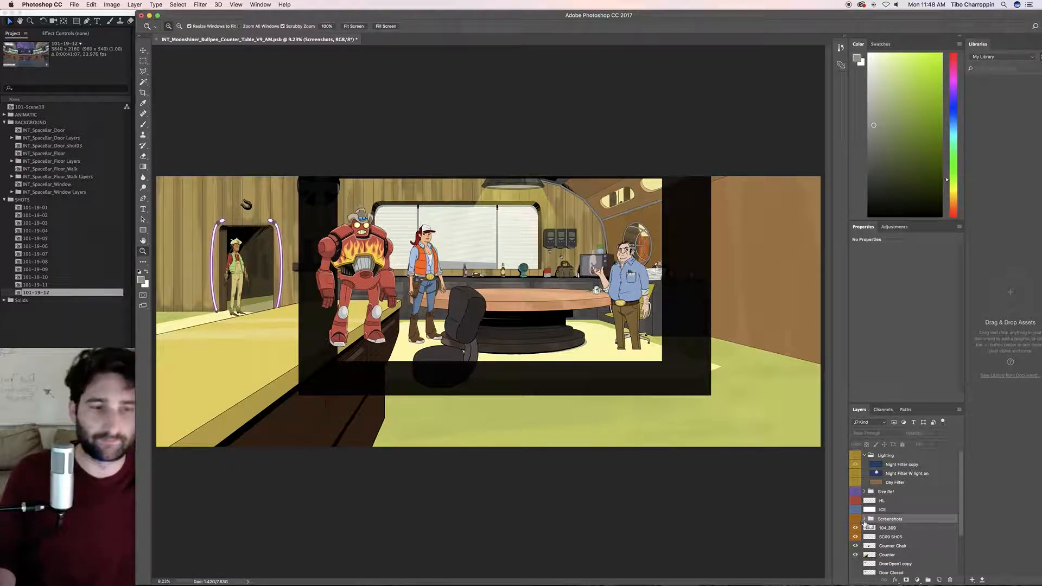
left_click(855, 519)
key("super+e")
left_click(891, 536, "shift")
scroll(890, 537, "down", 3)
scroll(889, 502, "up", 3)
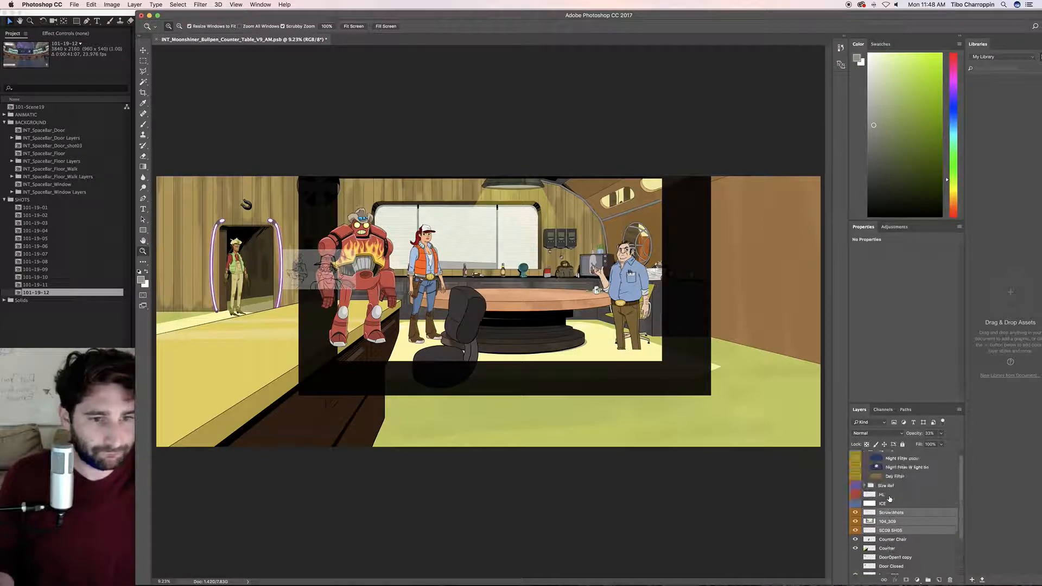
- Delete the HL and ICE layers, and remove the Size Ref group after previewing its characters
left_click(886, 511)
left_click(888, 502, "shift")
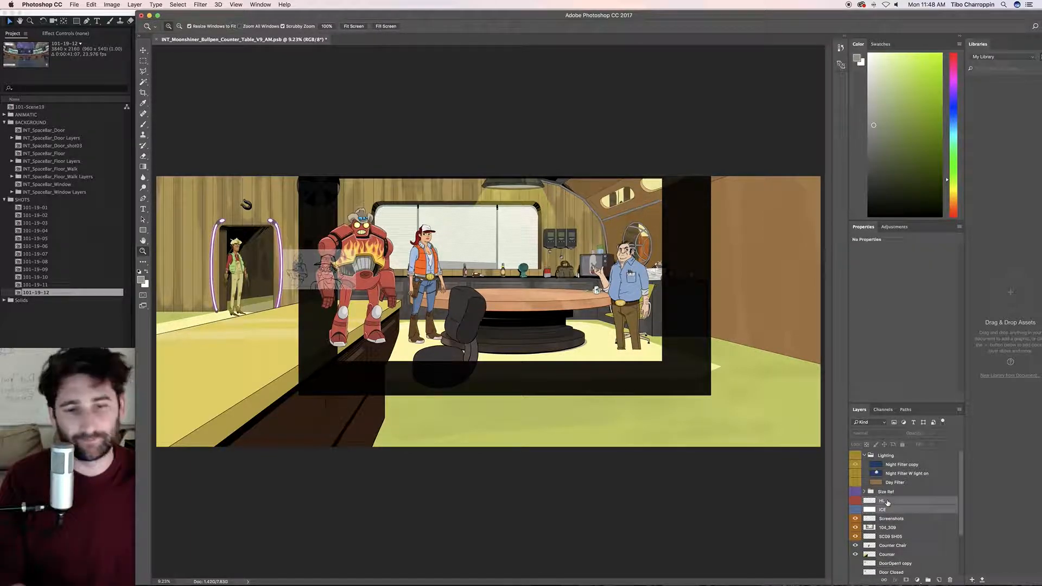
key("BackSpace")
left_click(856, 492)
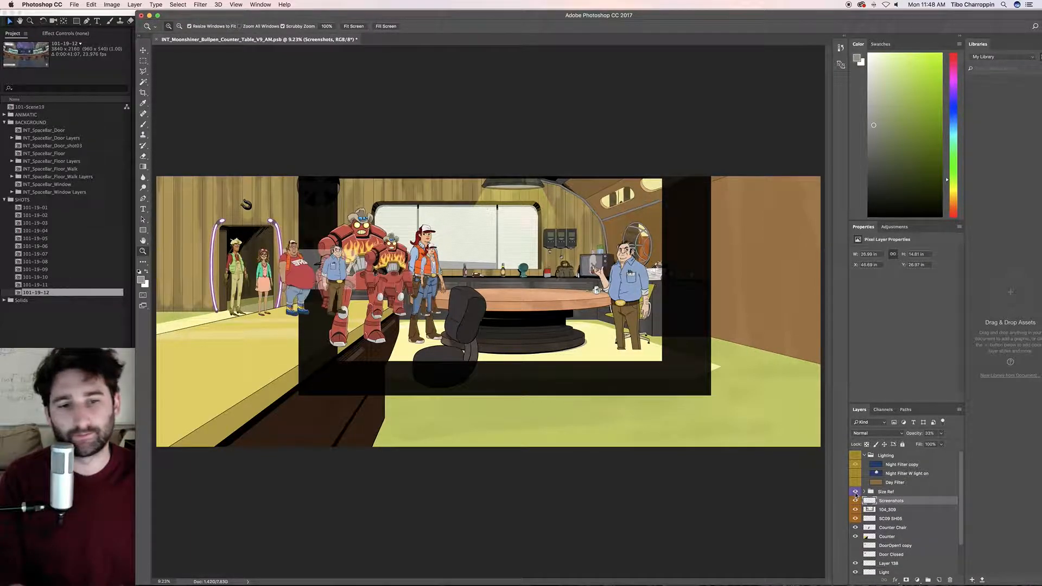
left_click(856, 492)
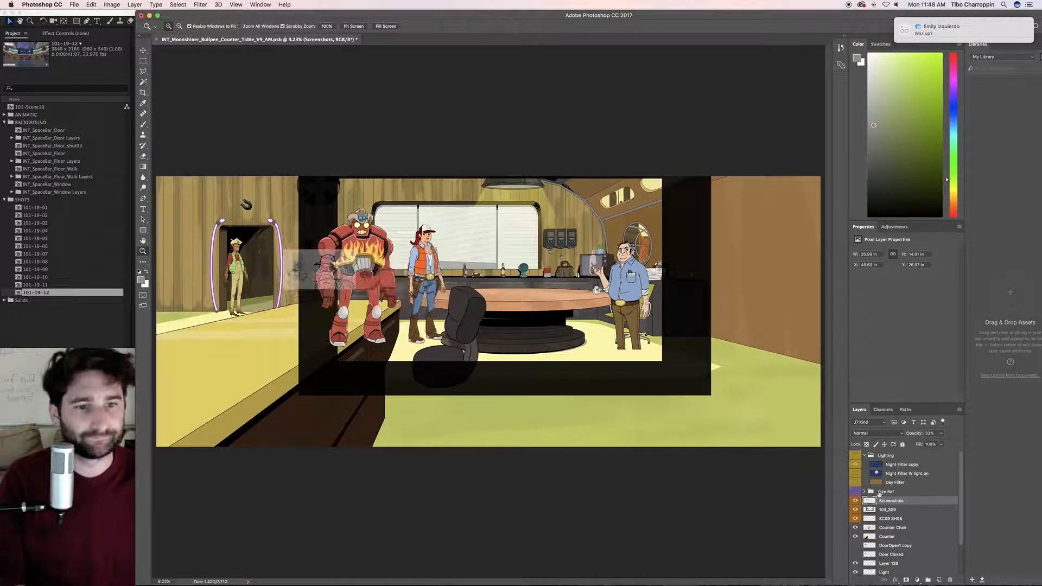
left_click(887, 492)
key("BackSpace")
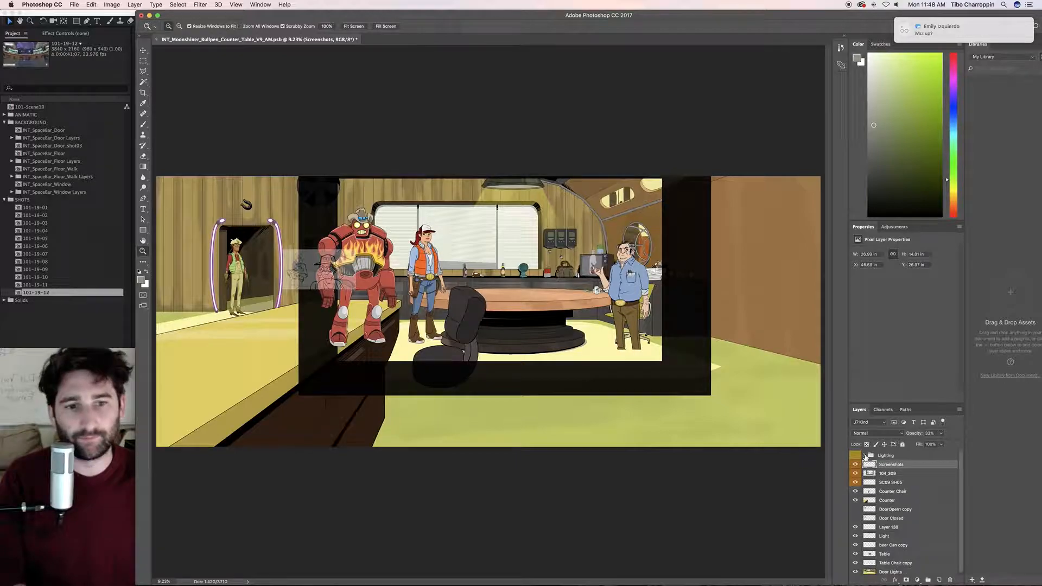
- Toggle the Lighting group on and off to examine how its night filter changes the room
left_click(854, 458)
left_click(854, 458)
left_click(855, 458)
left_click(855, 459)
left_click(855, 459)
left_click(855, 459)
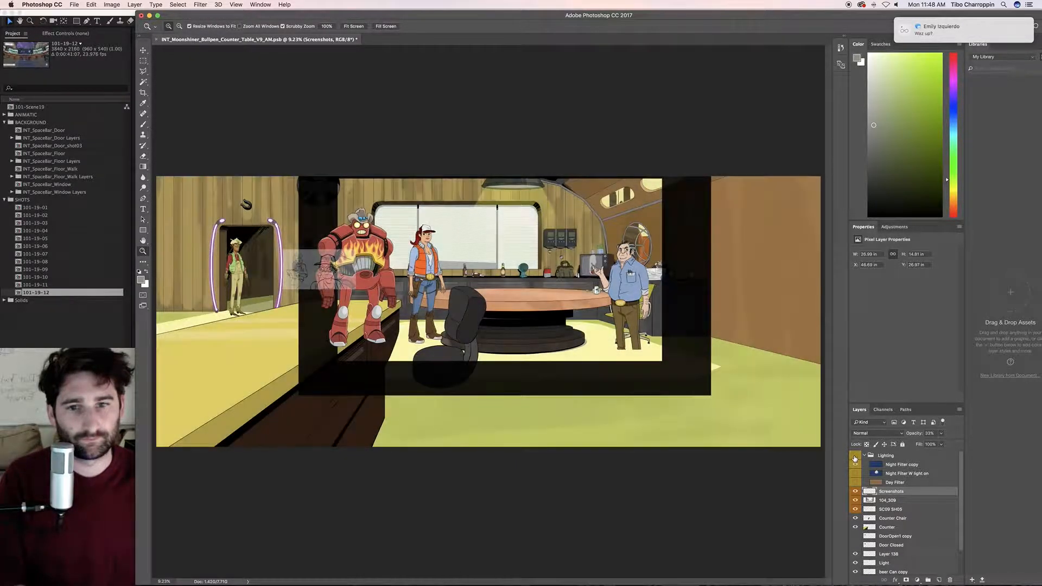
left_click(854, 459)
left_click(855, 459)
left_click(855, 458)
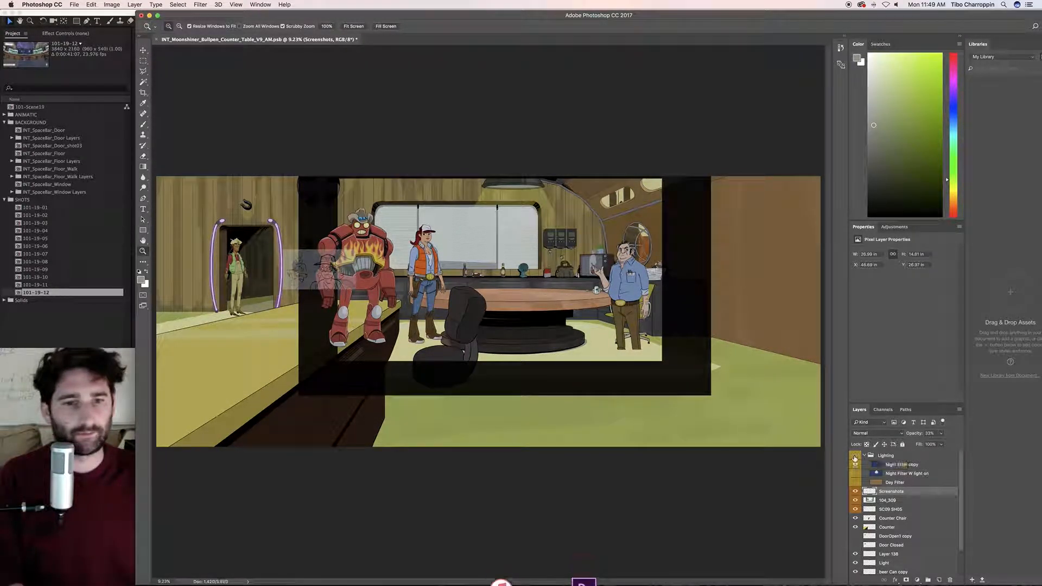
left_click(855, 459)
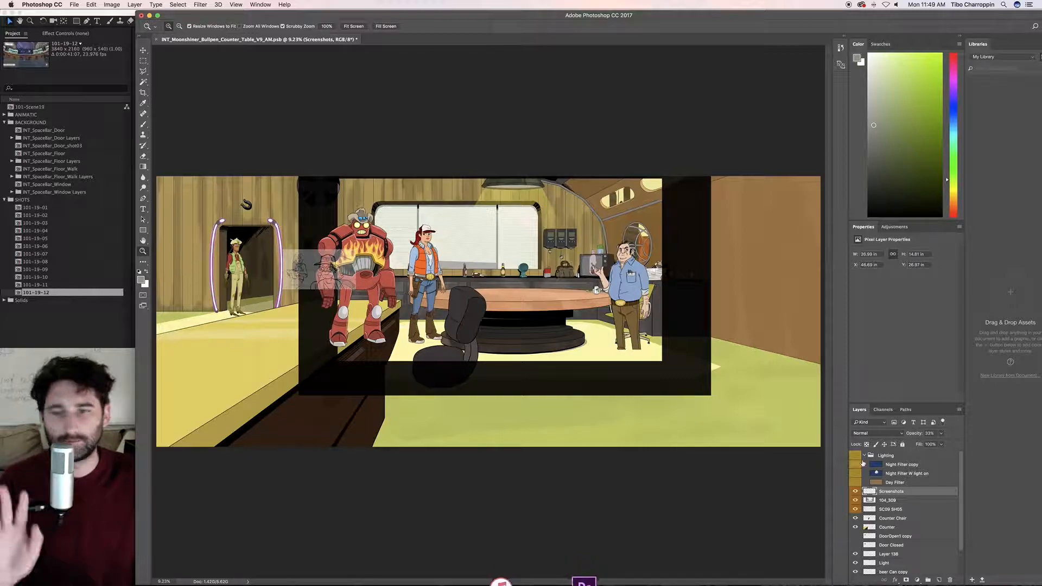
left_click(855, 457)
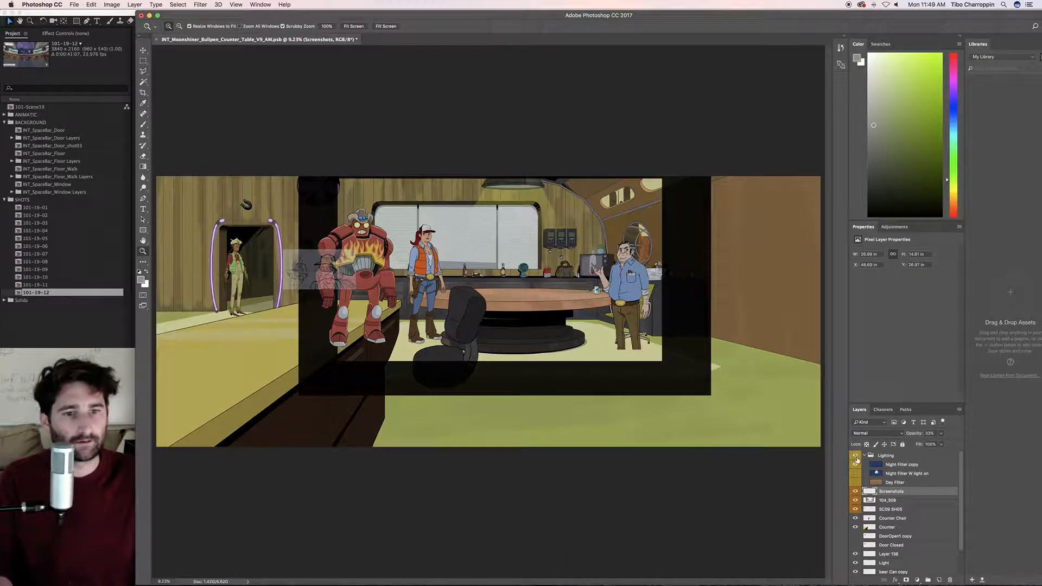
- Preview the night and day filters together, hide all three filter layers inside the Lighting group, and select Night Filter copy
left_click(856, 483)
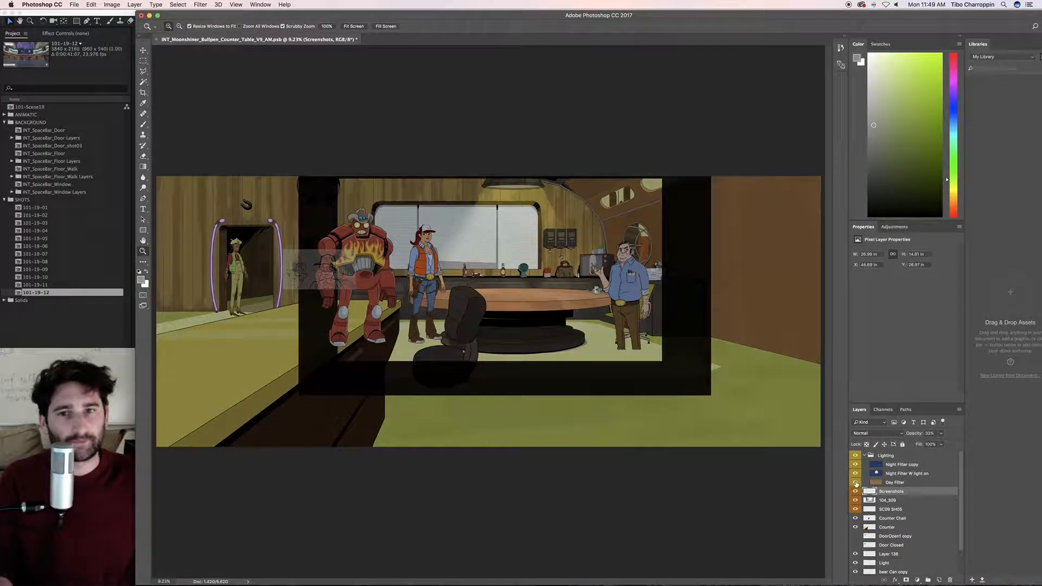
left_click(855, 468)
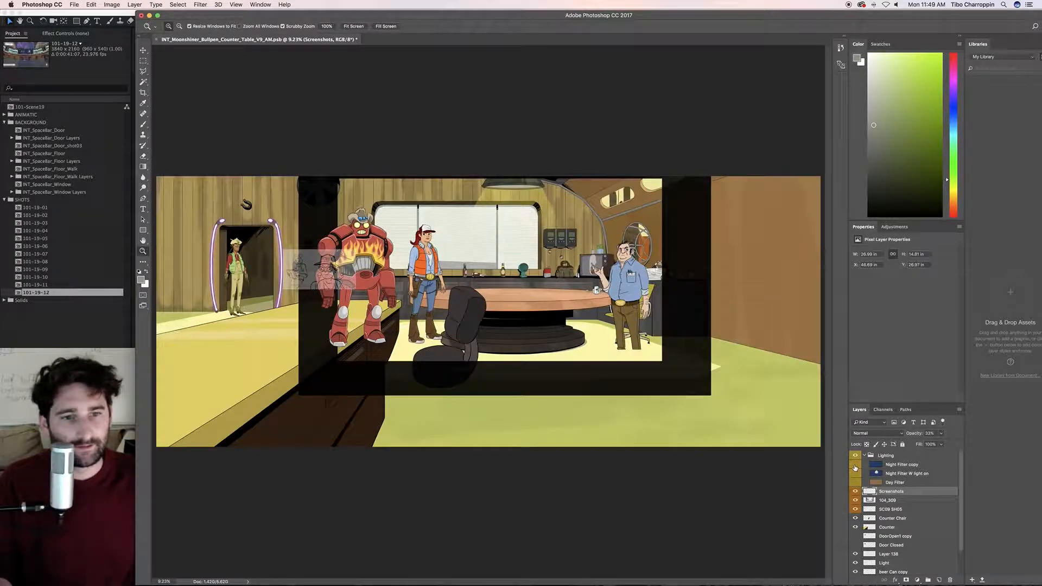
left_click(888, 466)
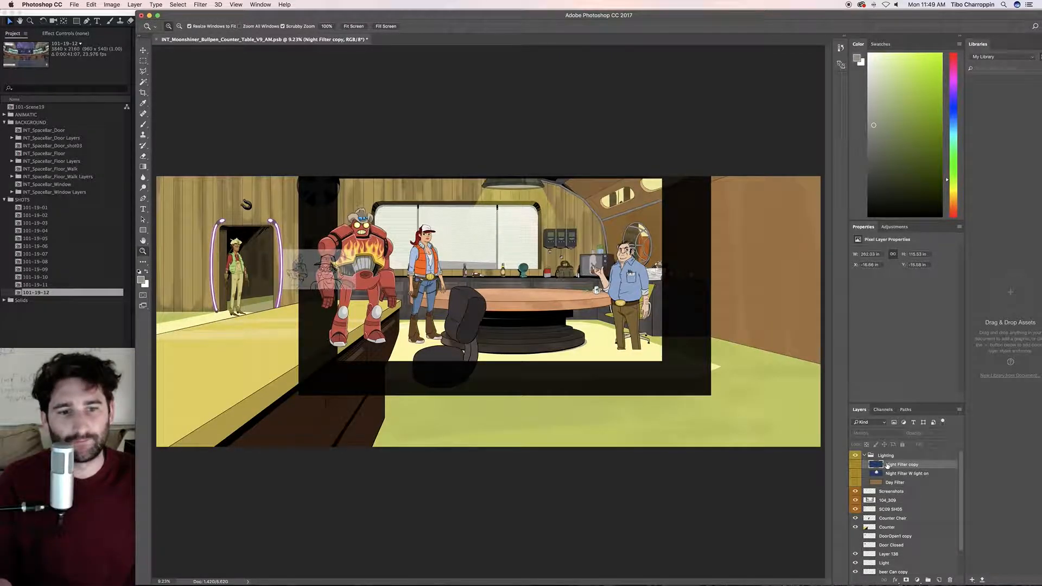
- Check Layer 138 by toggling its visibility and move it into the Lighting group above Night Filter copy
left_click(855, 555)
left_click(855, 554)
left_click(855, 555)
left_click_drag(886, 557, 886, 461)
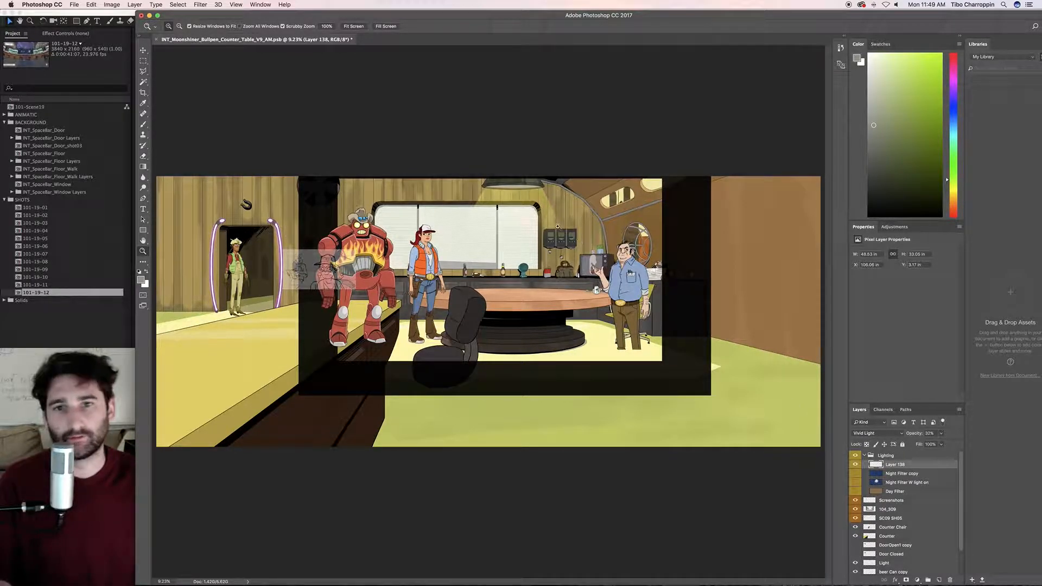
- Collapse the Lighting group and hide it
left_click_drag(529, 208, 531, 231)
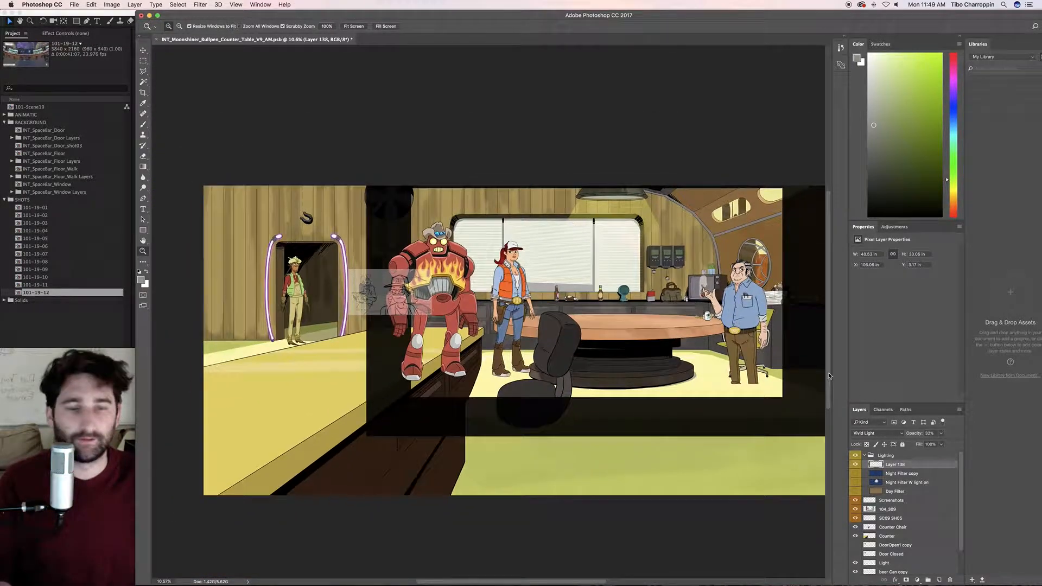
left_click(865, 456)
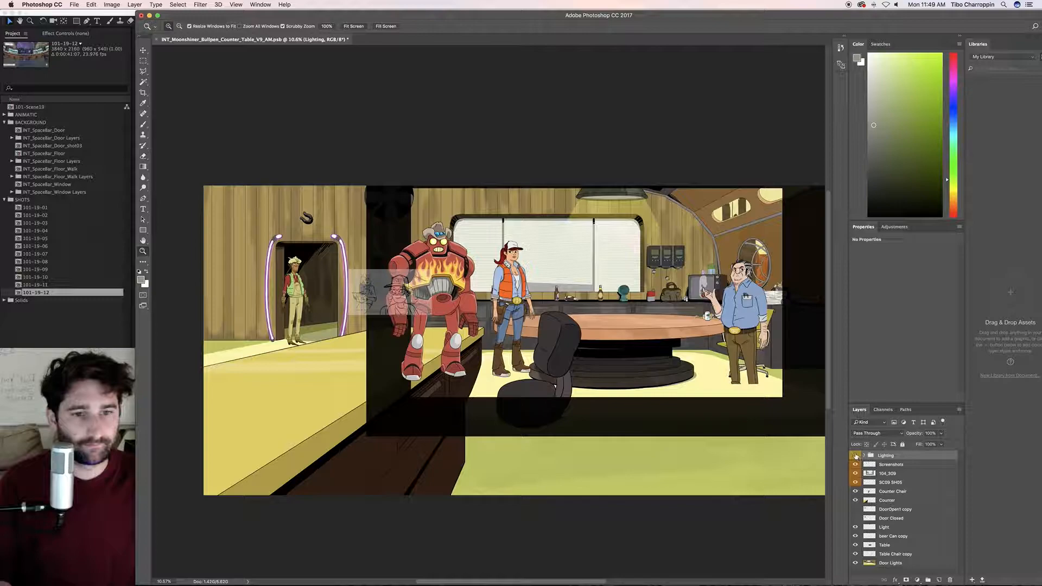
left_click(856, 457)
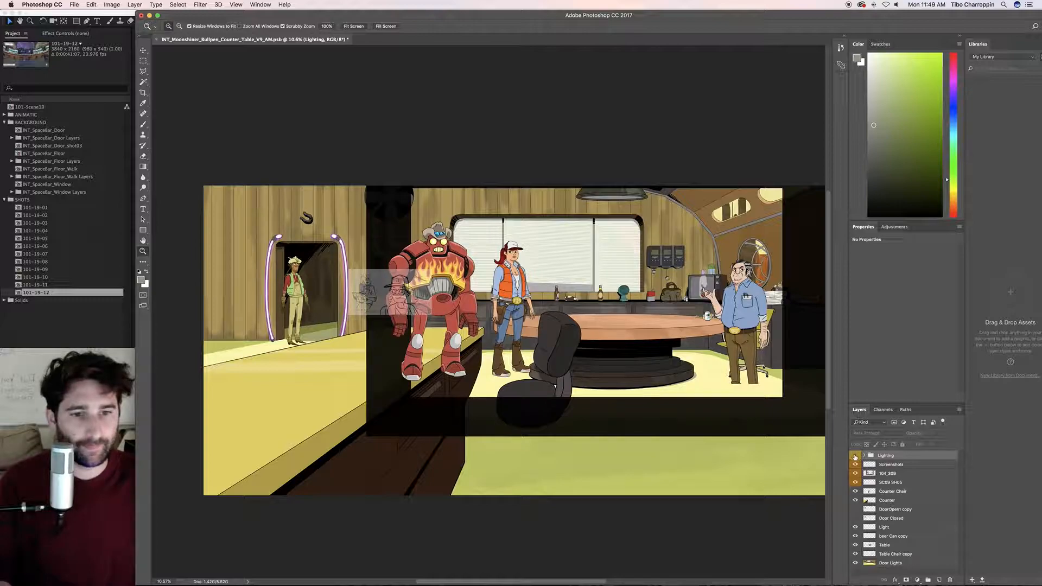
- Show the Door Closed and DoorOpen1 copy layers and hide the Screenshots, 104_309 and SC09 SH05 reference layers
left_click(856, 519)
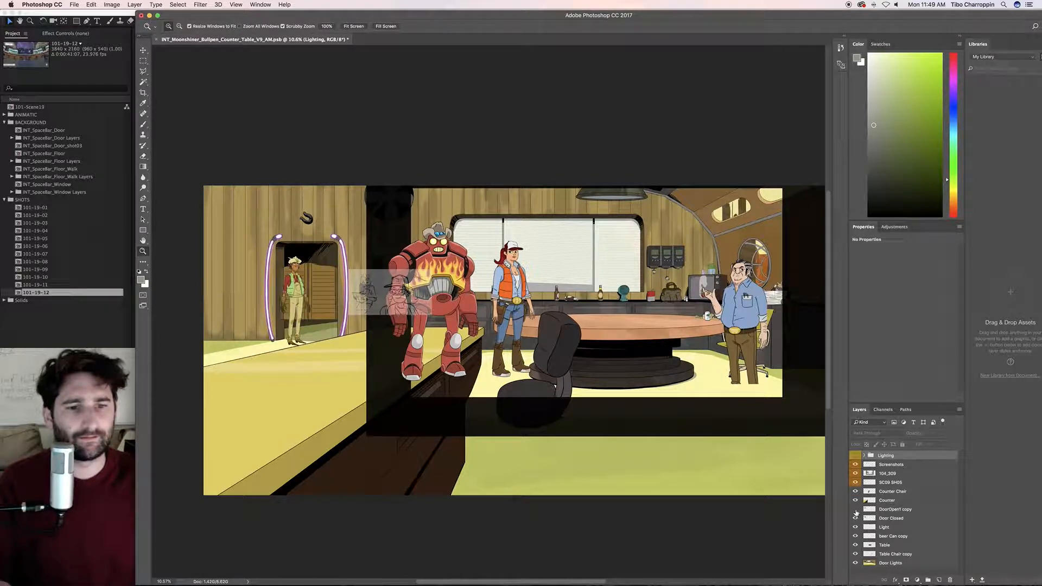
left_click(856, 509)
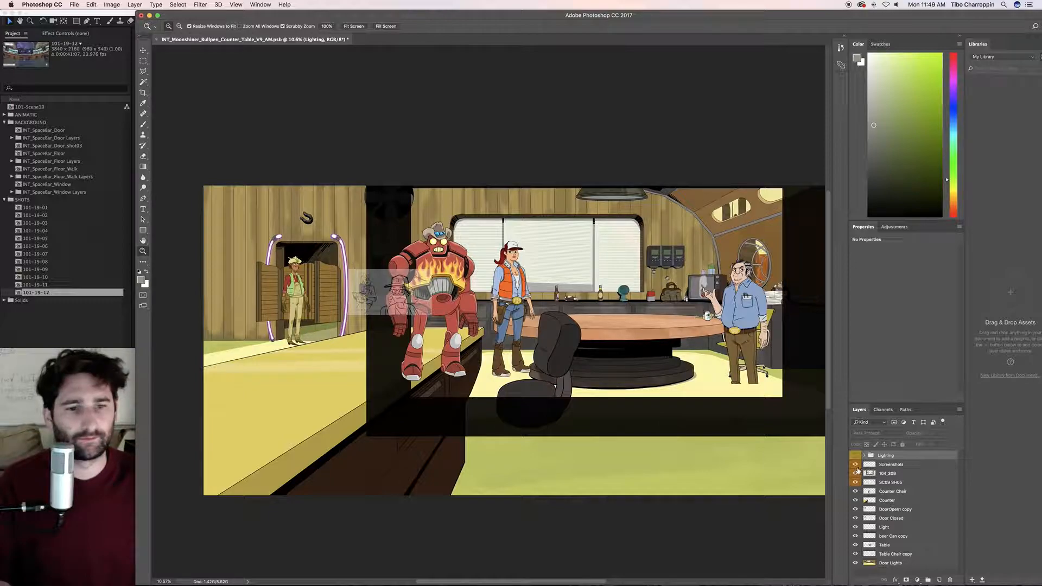
left_click(856, 483)
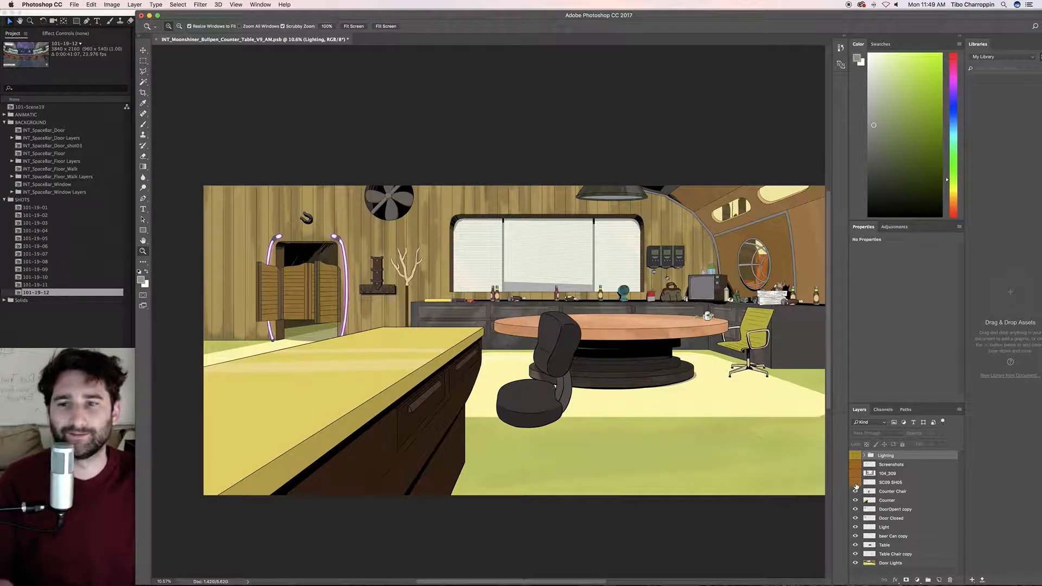
left_click(855, 493)
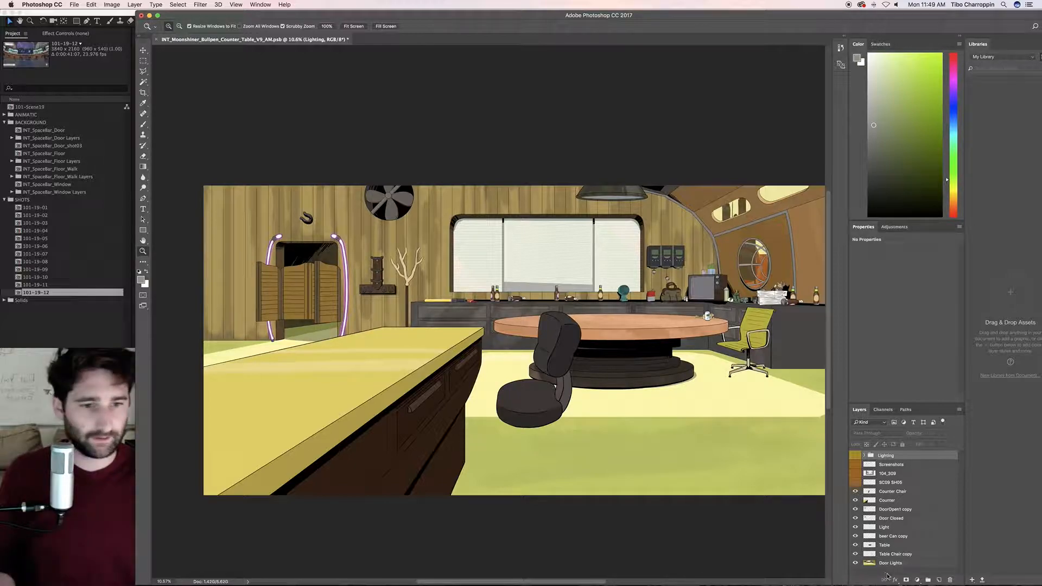
- Rename the Door Lights layer as BG and check its content by toggling its visibility
left_click_drag(659, 470, 581, 439)
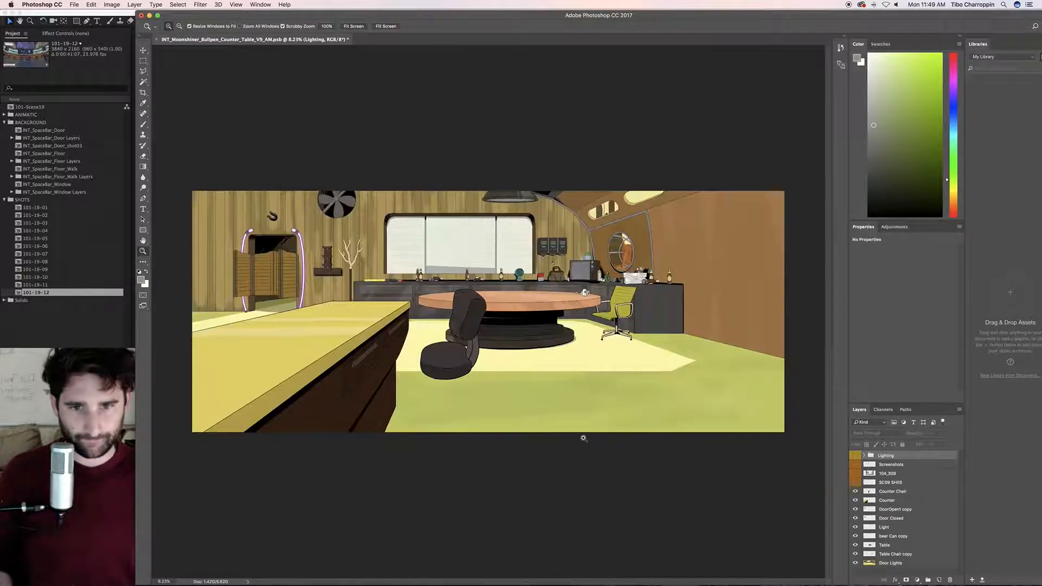
double_click(889, 563)
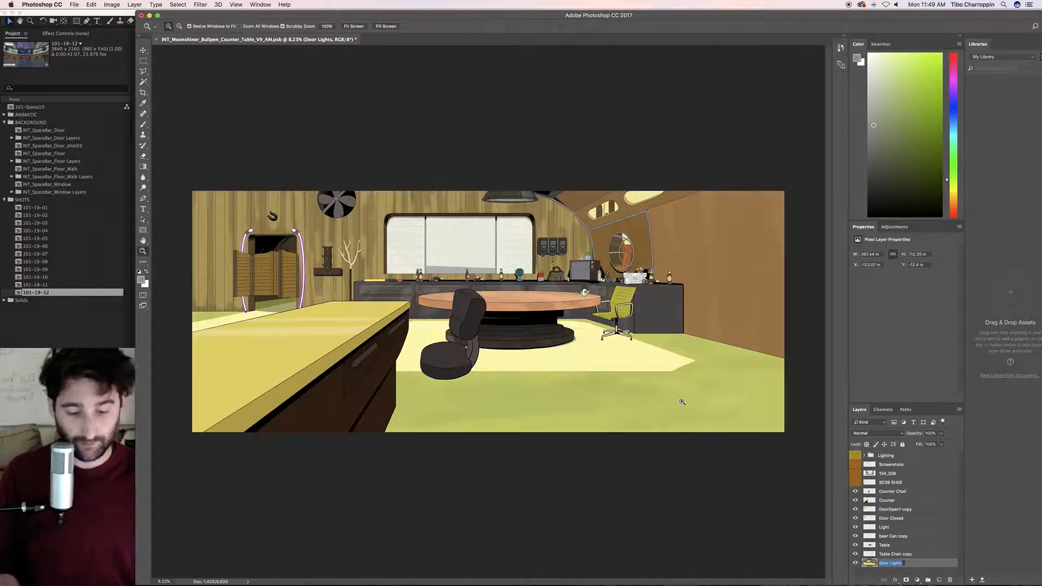
type("BG")
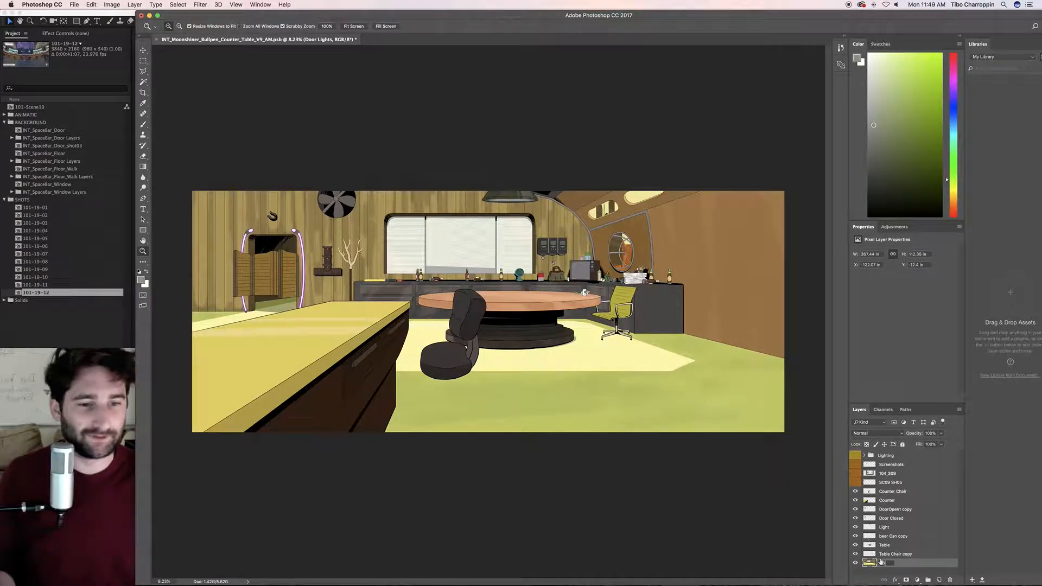
left_click(869, 570)
left_click(856, 563)
left_click(856, 563)
left_click(856, 563)
left_click(856, 563)
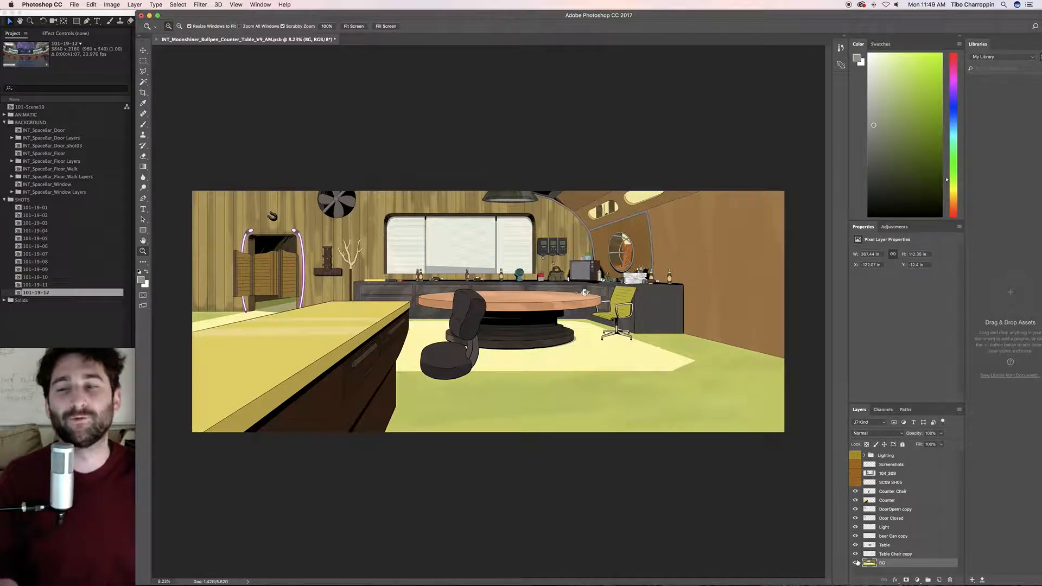
- Check the Table Chair copy layer by toggling its visibility and rename it as Table Chair
left_click(856, 554)
left_click(856, 553)
double_click(885, 555)
key("Right")
key("BackSpace")
key("BackSpace")
key("BackSpace")
key("BackSpace")
key("BackSpace")
key("Return")
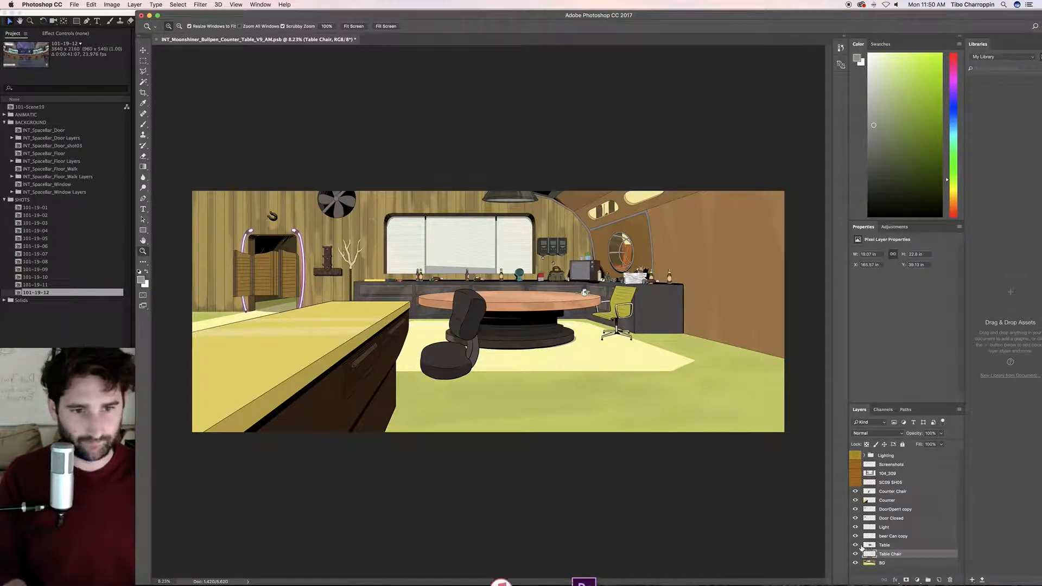
- Toggle the Table and beer Can copy layers off and on to check what each one contains
left_click(856, 545)
left_click(856, 545)
left_click(857, 537)
left_click(856, 537)
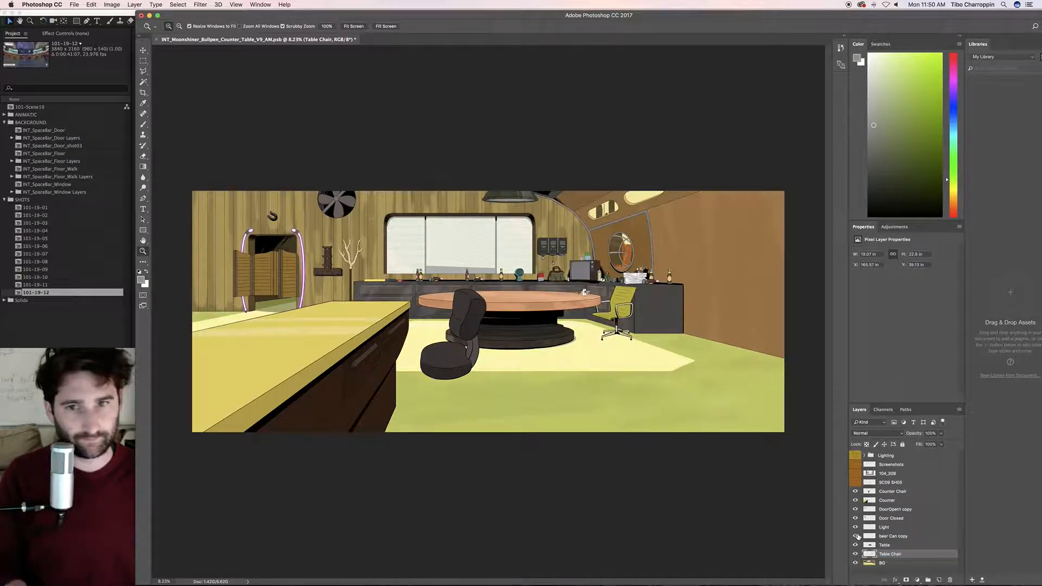
- Rename the beer Can copy layer as food
double_click(898, 535)
type("food")
key("Return")
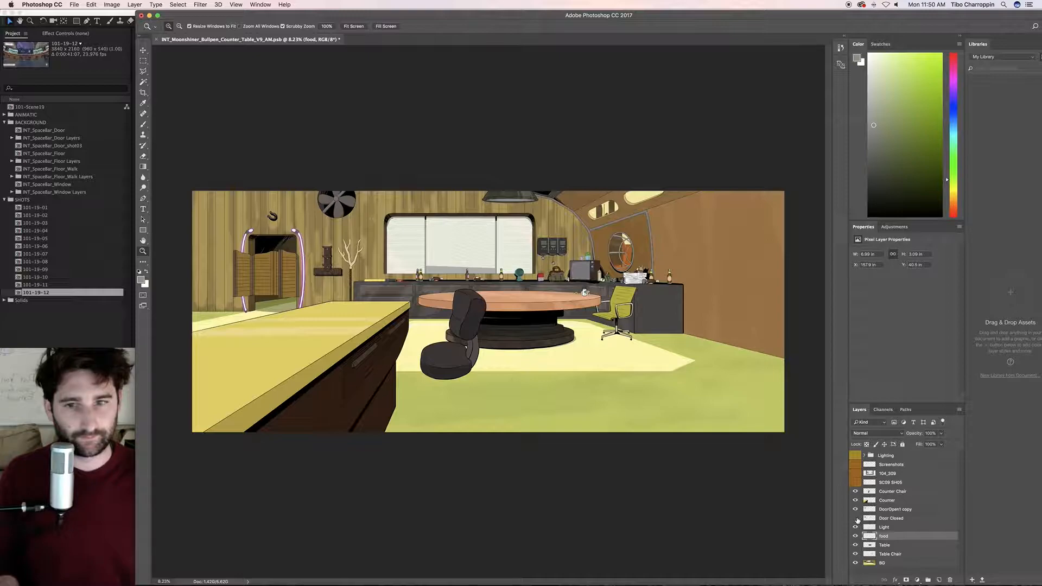
- Rename the DoorOpen1 copy layer as DoorOpen, keeping the Door Closed layer visible
left_click(857, 520)
double_click(894, 510)
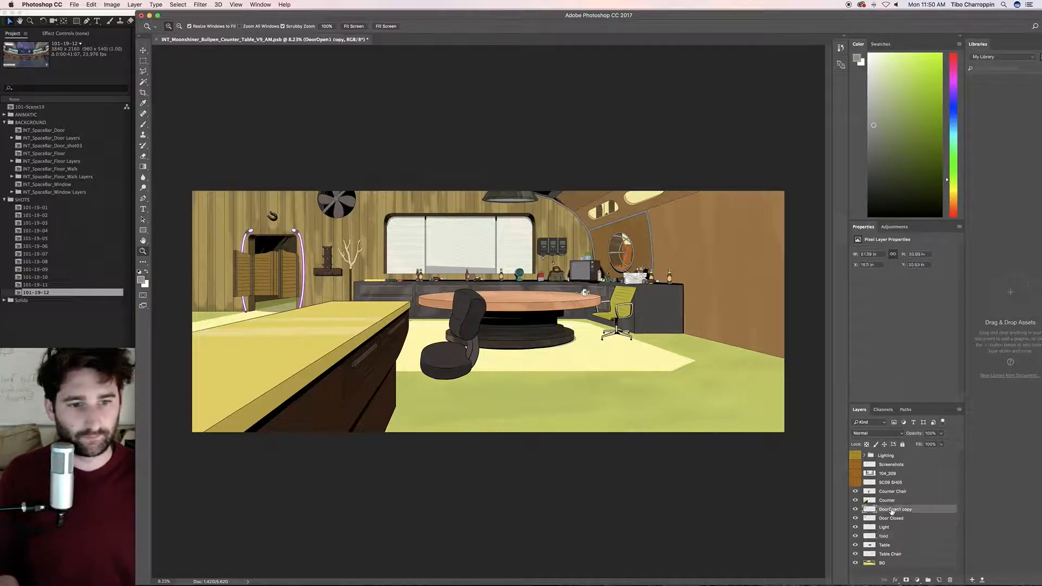
left_click_drag(900, 509, 927, 509)
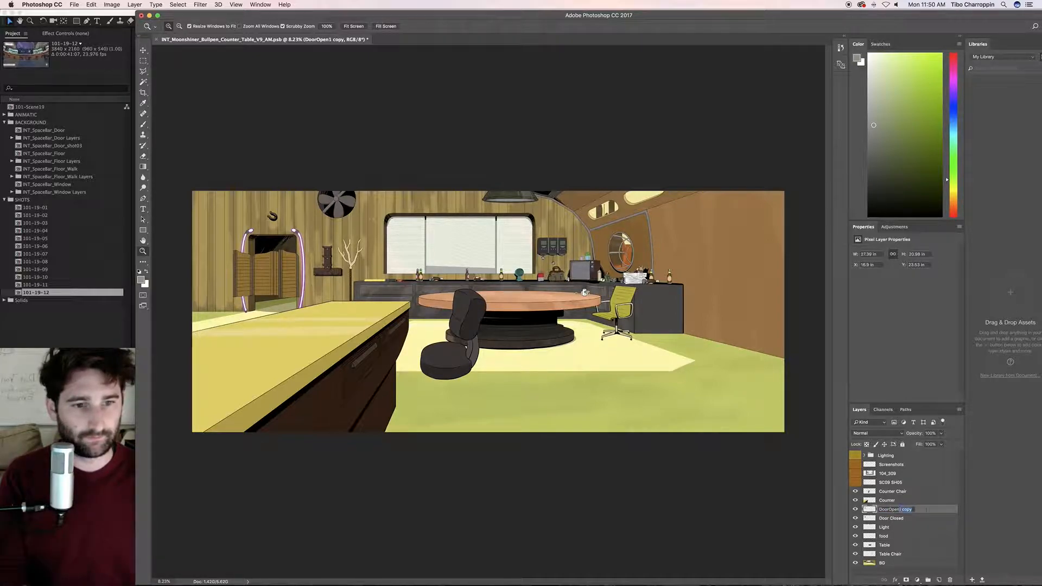
key("Return")
- Toggle the Counter and Counter Chair layers off and on to check what each one contains
left_click(855, 501)
left_click(856, 500)
left_click(854, 492)
left_click(855, 492)
- Show the SC09 SH05 layer and toggle the 104_309 layer on and off to inspect the character references
left_click(854, 482)
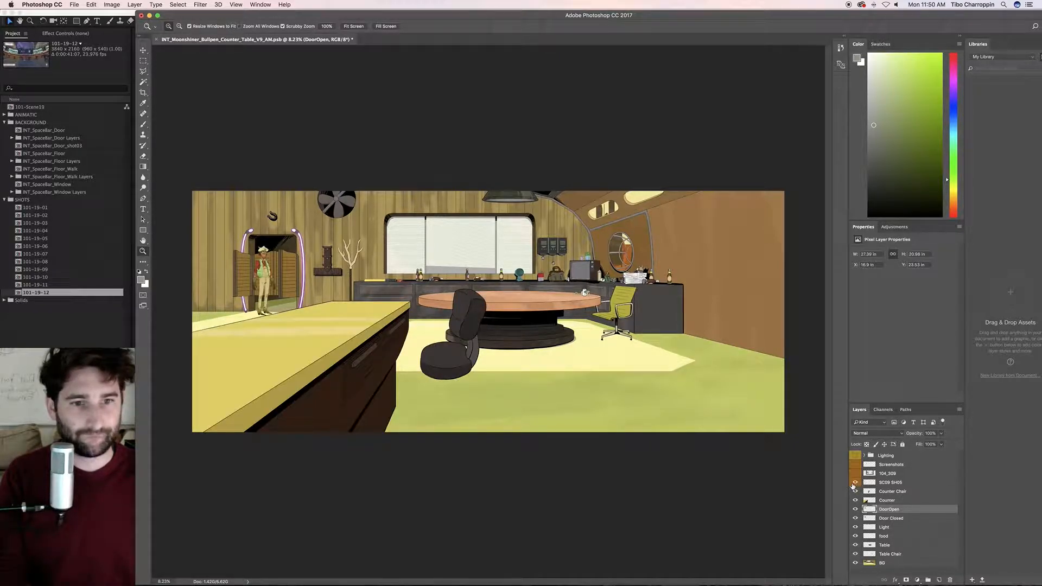
left_click(879, 483)
left_click(854, 475)
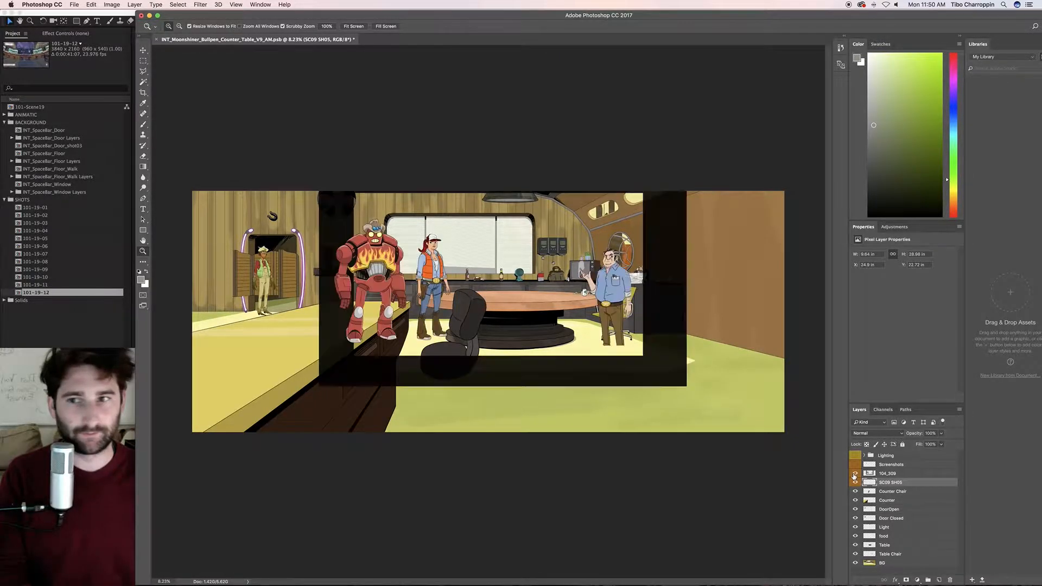
left_click(854, 474)
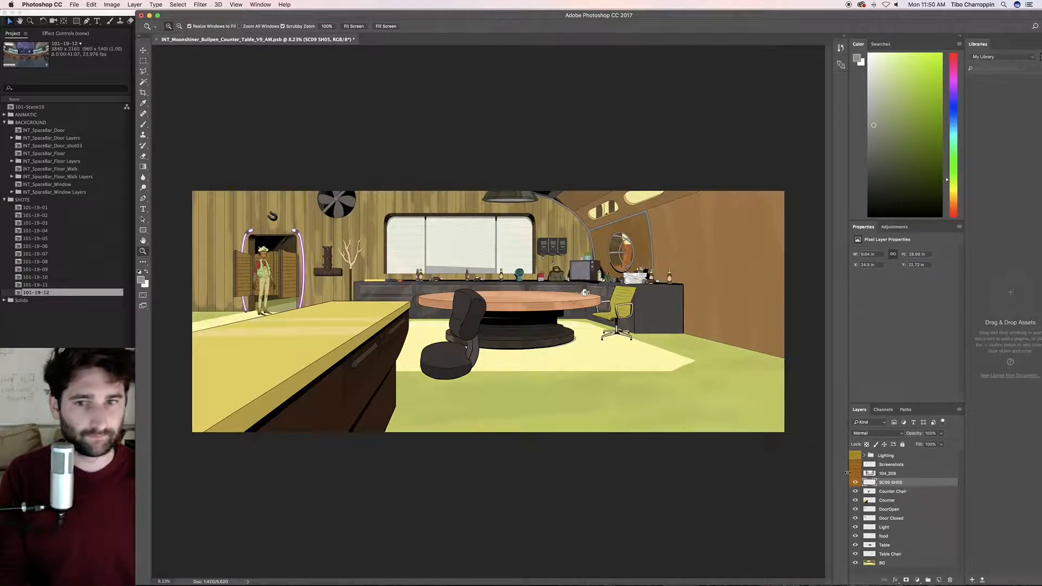
- Show the 104_309 layer, move it directly above BG and rename it as char-ref
left_click(855, 474)
left_click_drag(890, 477, 885, 559)
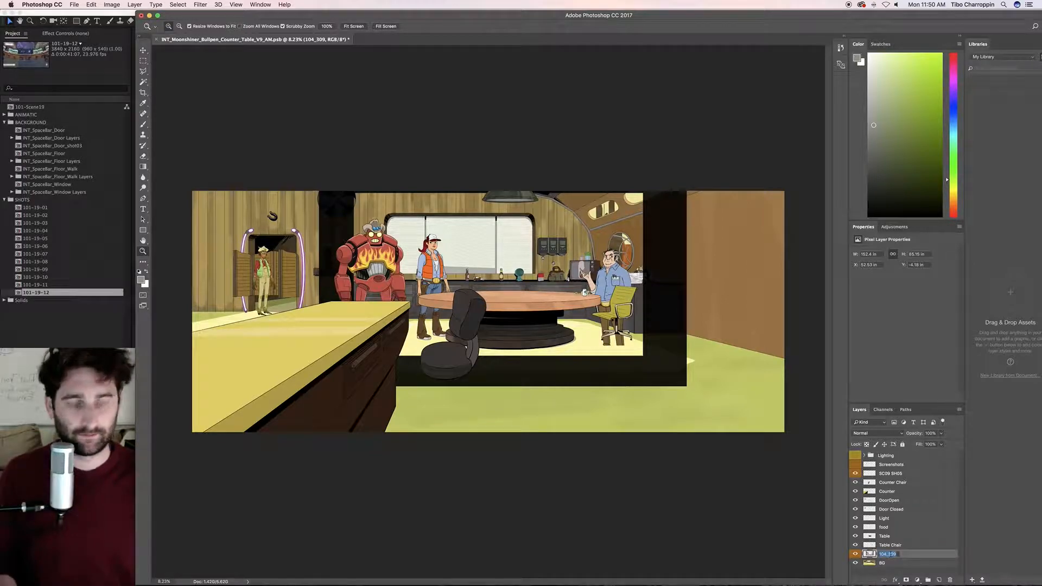
type("char-ref")
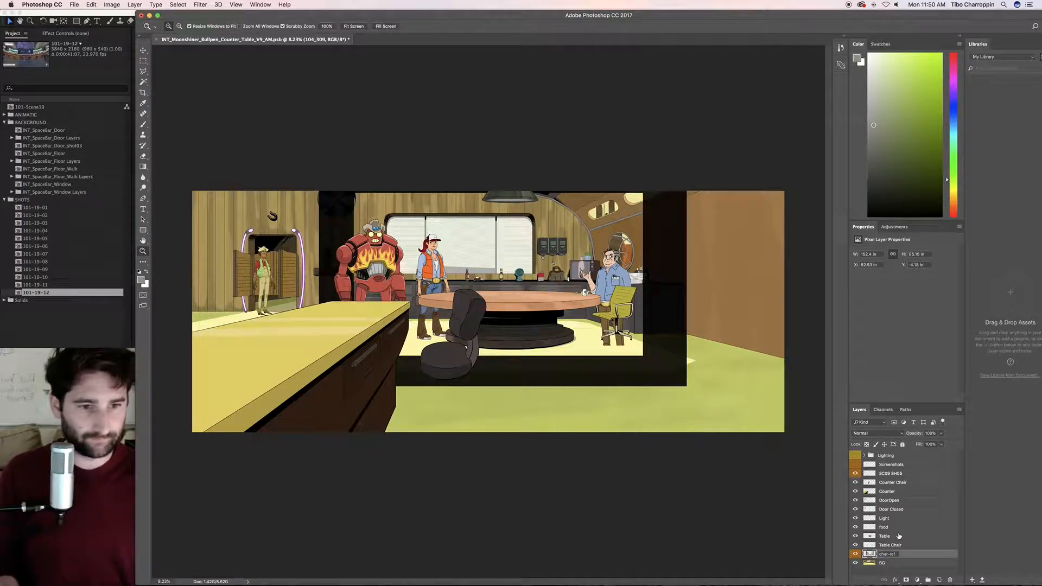
key("Return")
- Check the SC09 SH05 layer, move it directly above char-ref and merge the two layers
left_click(856, 474)
left_click(856, 474)
left_click_drag(890, 477, 887, 548)
left_click(886, 554, "shift")
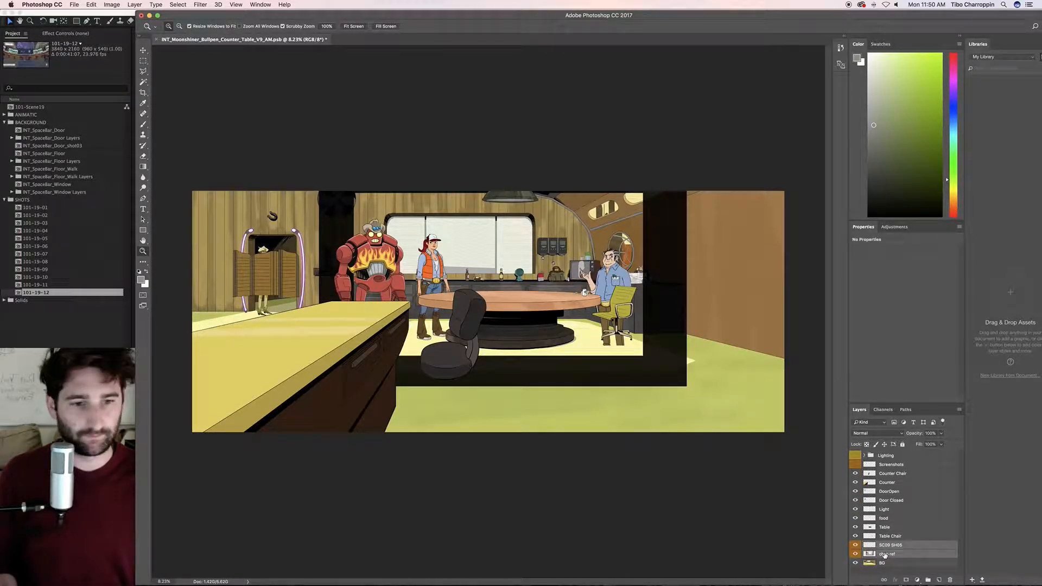
key("super+e")
- Check the merged reference layer by toggling its visibility and rename it as character-ref
left_click(856, 547)
left_click(856, 547)
type("character")
key("Return")
- Toggle the Counter Chair and Screenshots layers to check their contents, leaving Screenshots shown
left_click(855, 474)
left_click(855, 473)
left_click(855, 468)
left_click(855, 469)
left_click(854, 468)
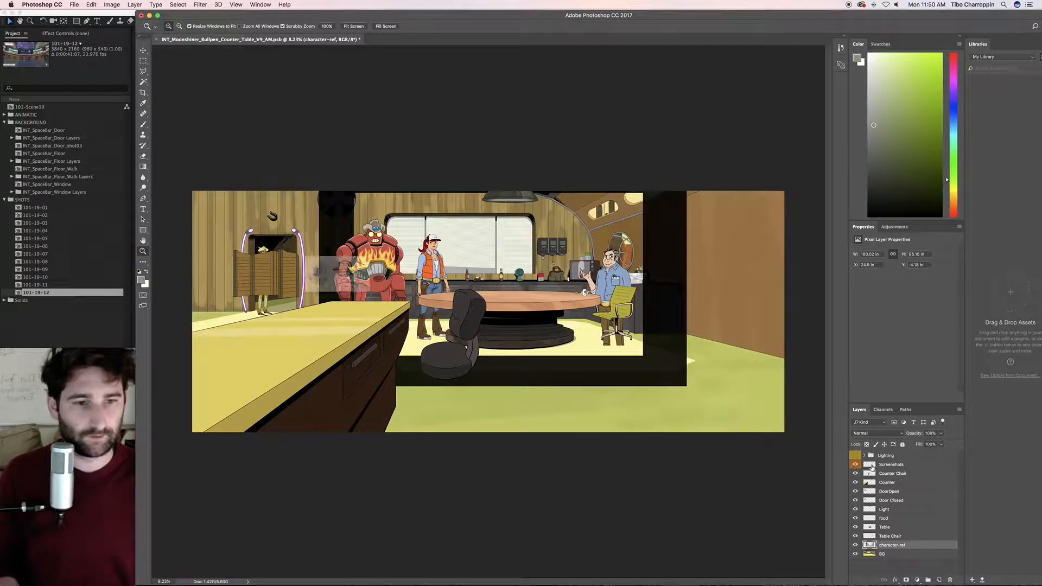
- Rename the Screenshots layer as boards
double_click(889, 465)
type("boards")
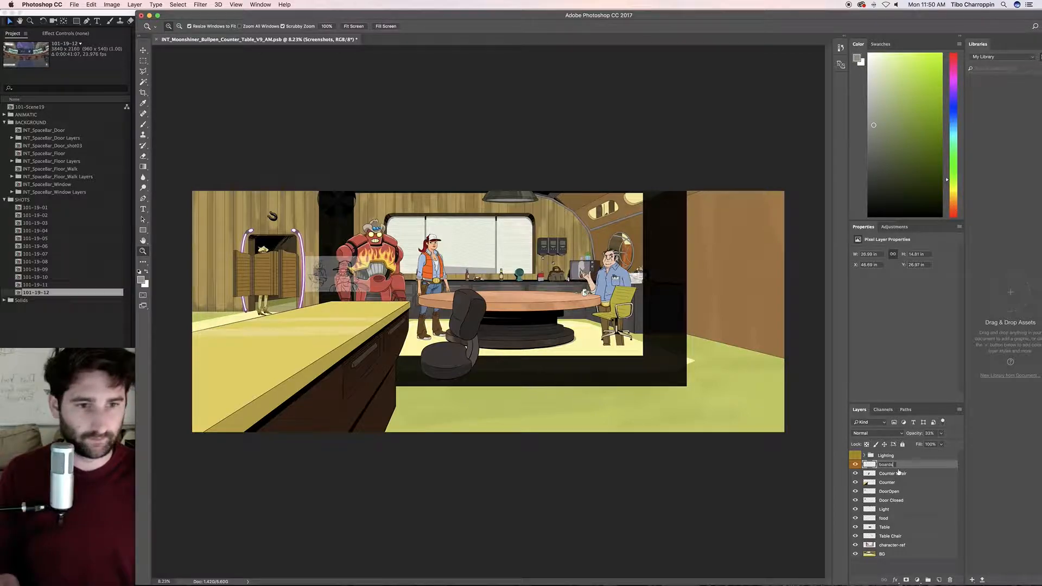
key("Return")
- Hide the boards and character-ref layers
left_click(855, 465)
left_click(856, 465)
left_click(855, 465)
left_click(856, 545)
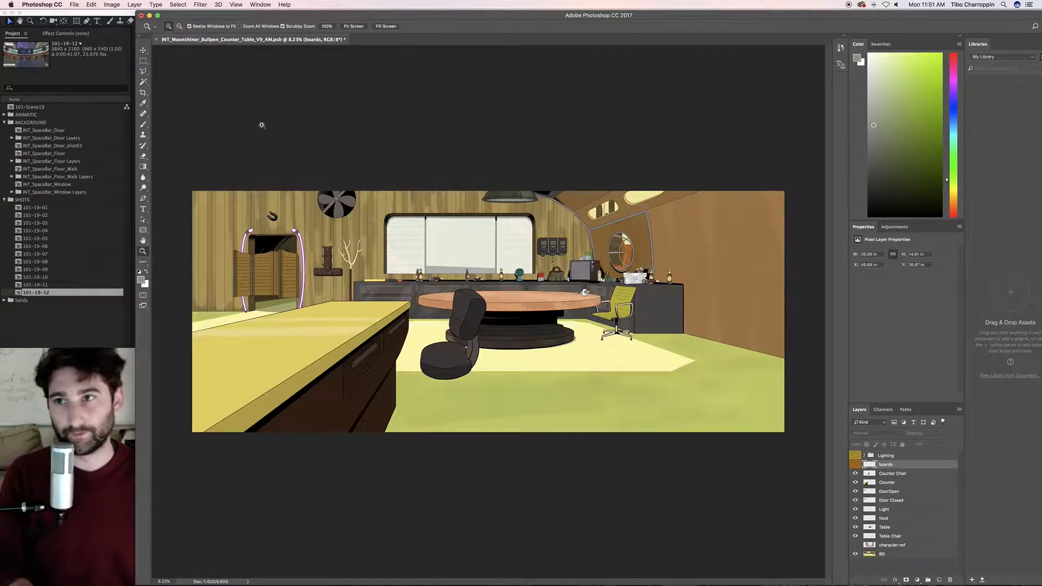
- Crop the document to its current canvas bounds with Delete Cropped Pixels enabled, removing artwork that extends outside the frame
left_click(143, 93)
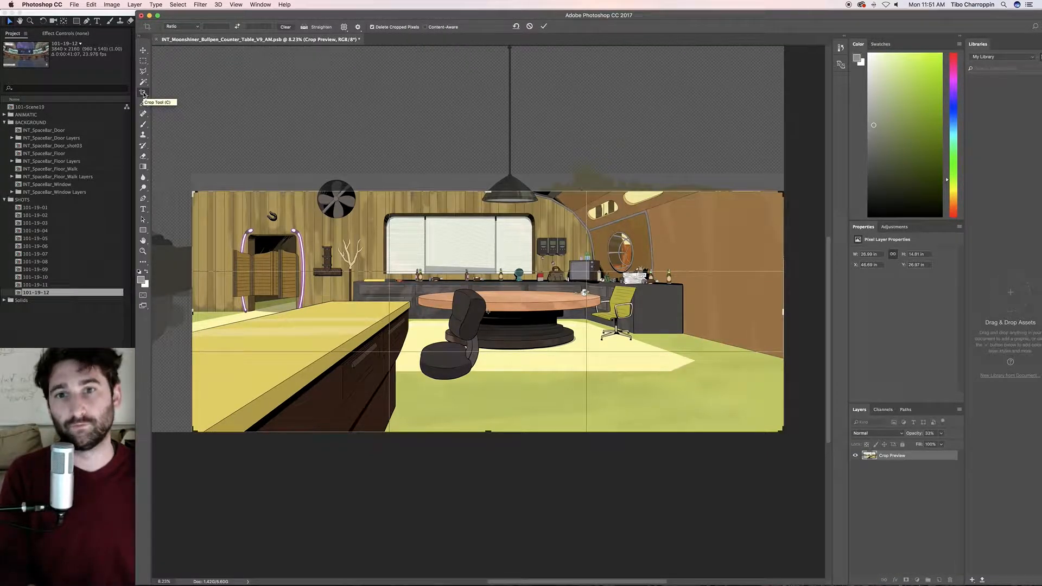
scroll(237, 127, "left", 15)
scroll(237, 127, "up", 2)
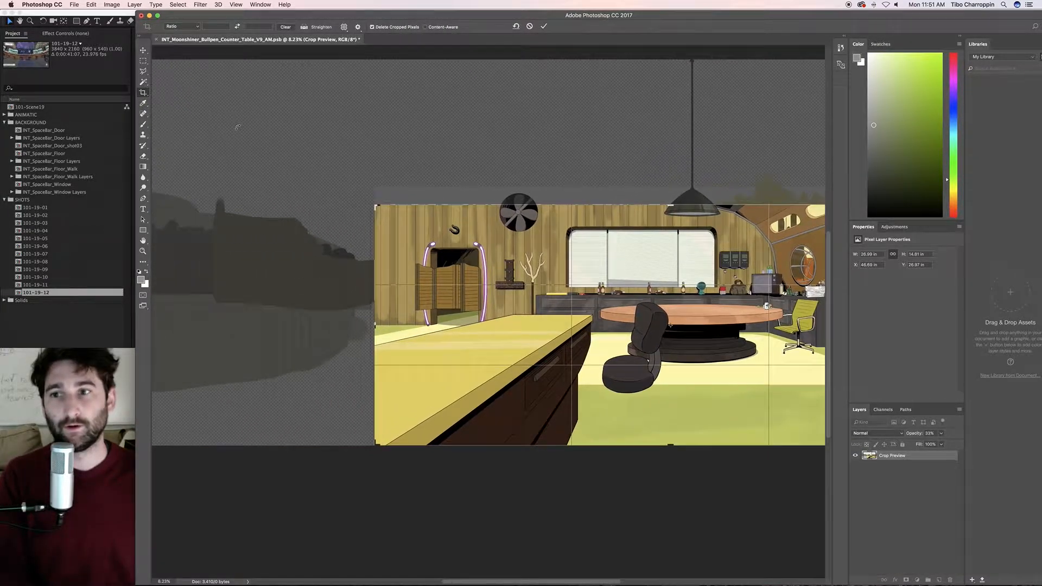
scroll(238, 127, "right", 12)
scroll(239, 127, "down", 2)
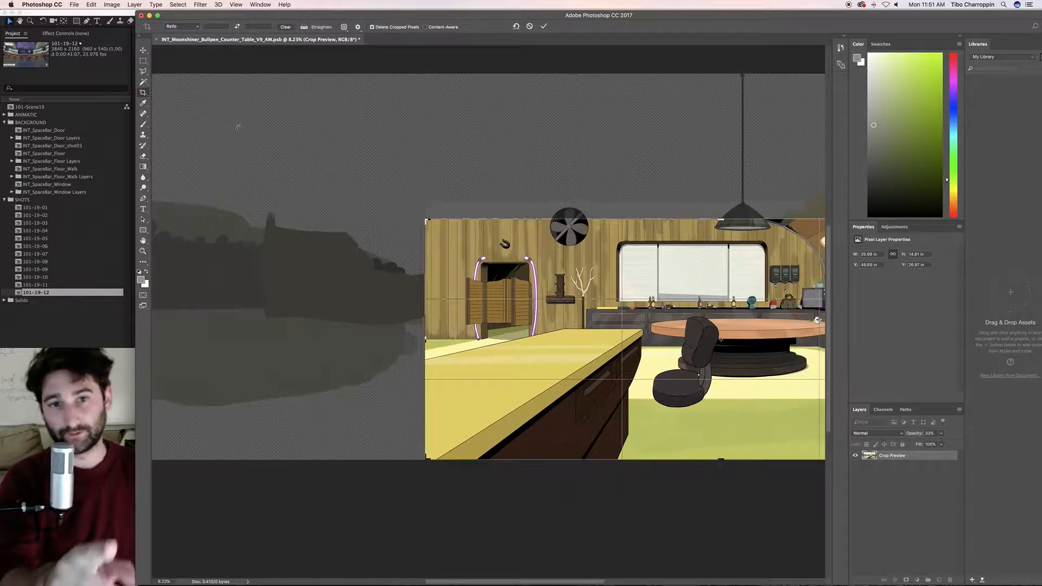
scroll(240, 127, "left", 10)
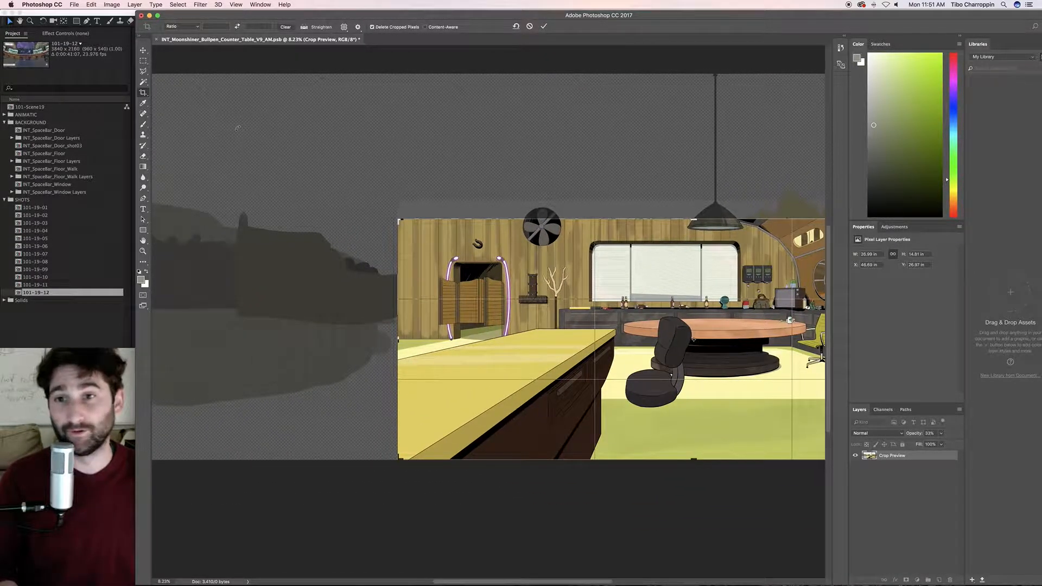
scroll(267, 145, "right", 18)
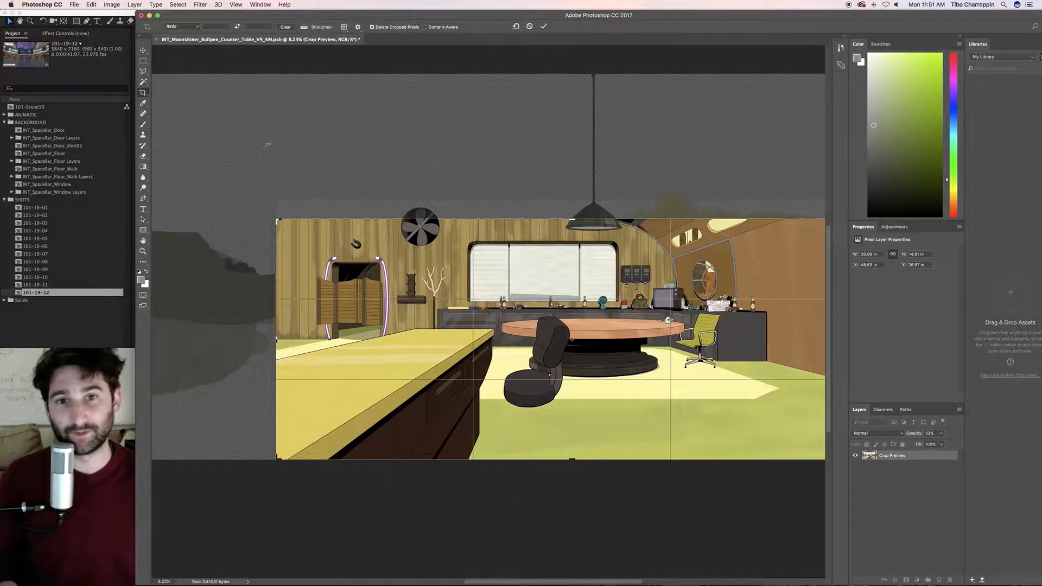
scroll(268, 145, "up", 2)
scroll(268, 145, "left", 5)
scroll(268, 145, "right", 4)
scroll(268, 145, "down", 3)
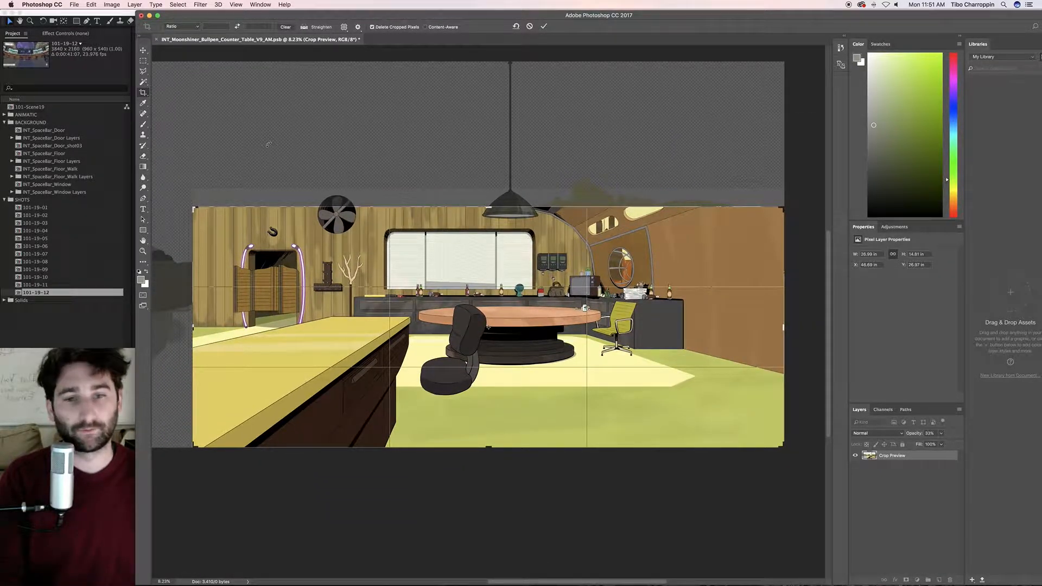
scroll(268, 145, "right", 16)
scroll(267, 145, "down", 8)
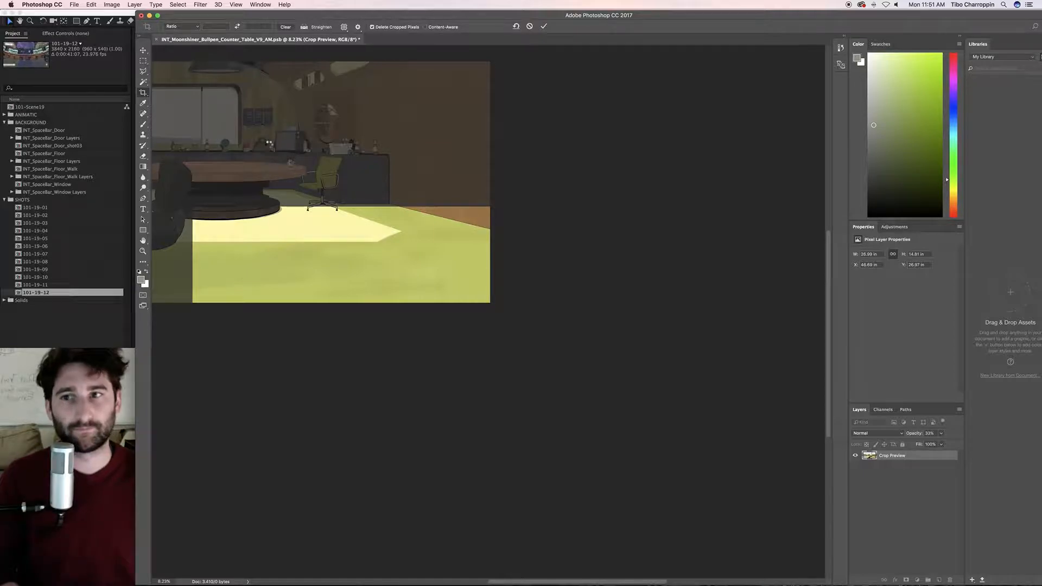
key("Return")
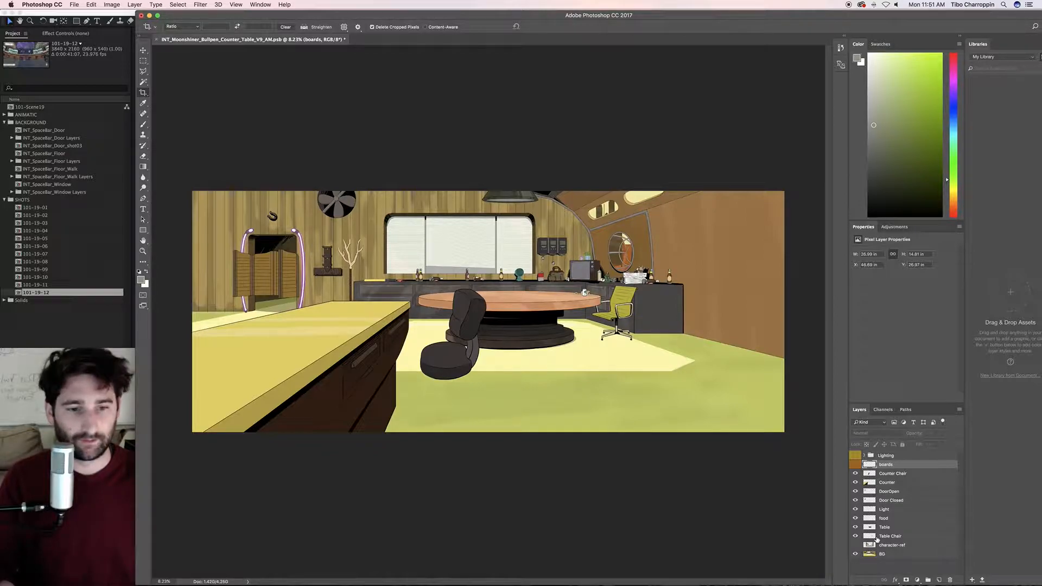
- Number the two lowest layers by renaming BG as 001_BG and character-ref as 002_character-ref
double_click(883, 554)
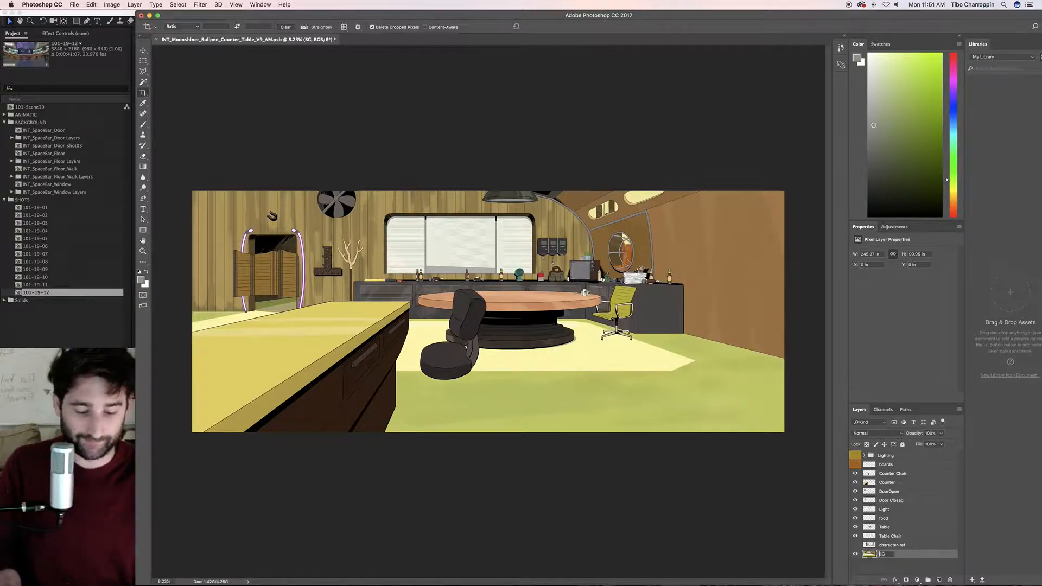
type("_")
key("shift+Tab")
key("Return")
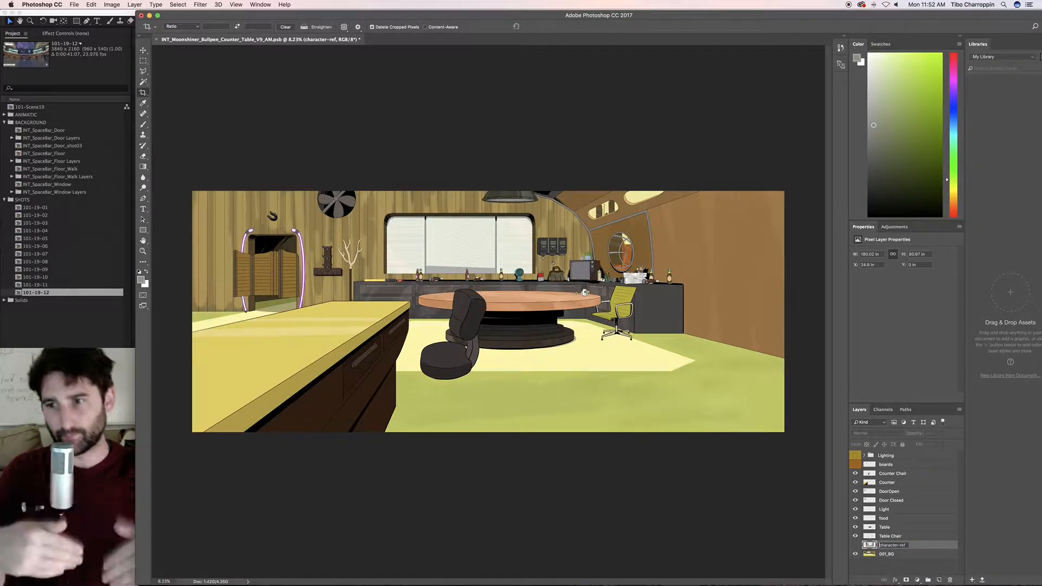
type("002_")
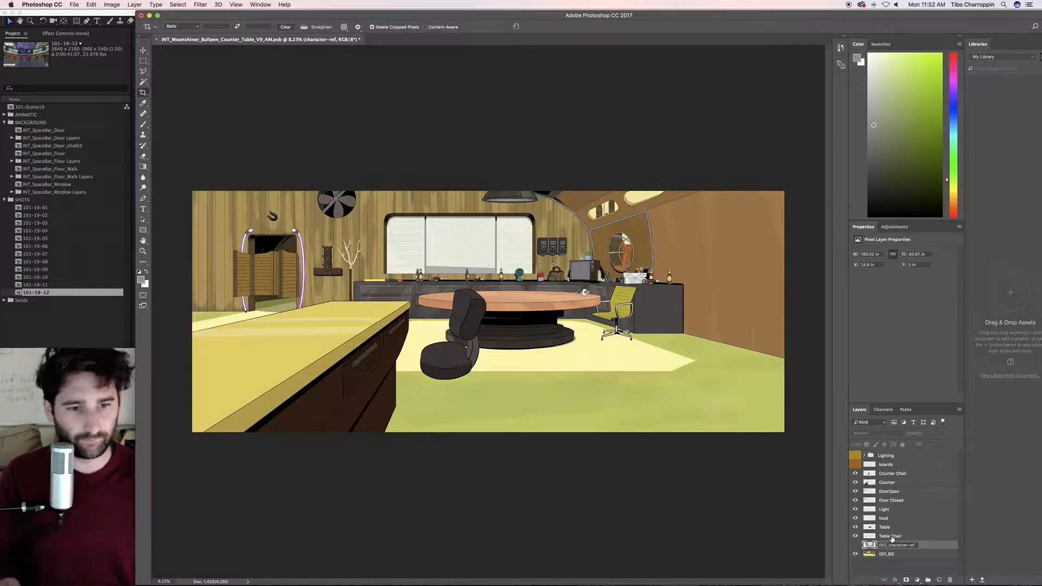
- Rename the Table Chair, Table and food layers as 003_Table Chair, 004_Table and 005_food
double_click(892, 537)
key("Left")
type("003_")
key("shift+Tab")
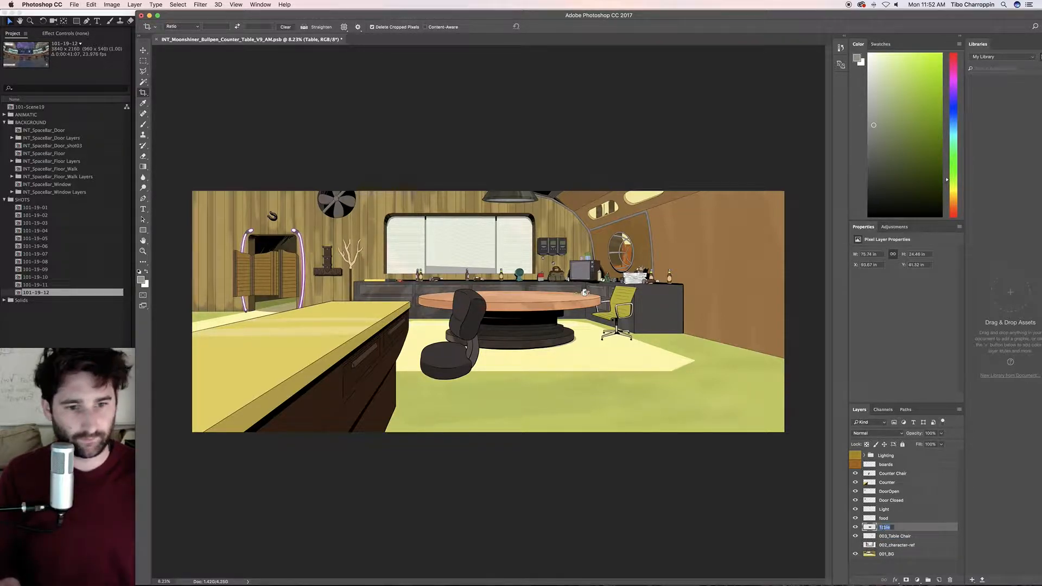
type("004_")
key("shift+Tab")
type("00")
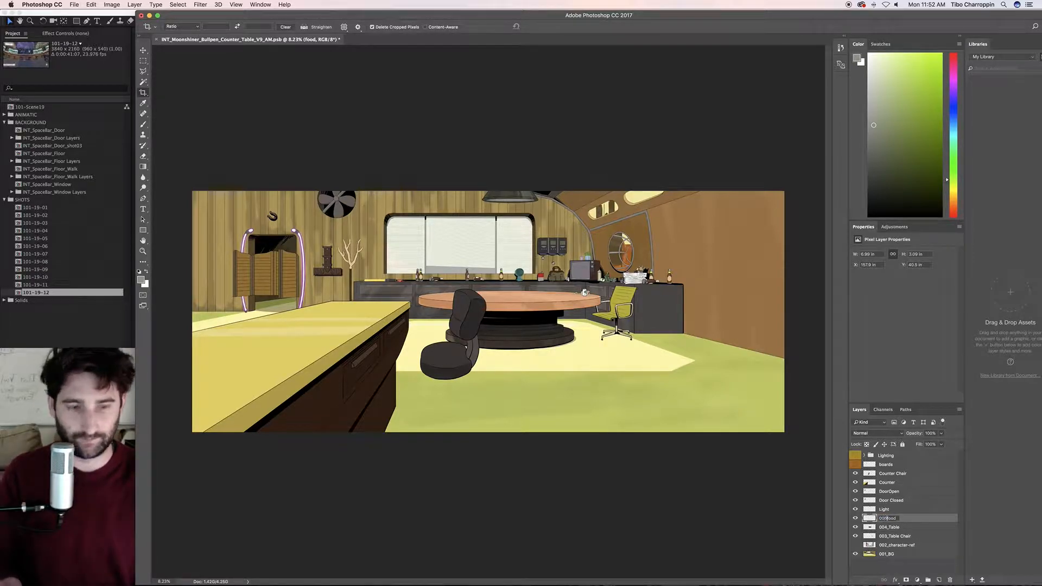
- Rename the Light layer as 006_Light and the Door Closed layer as 007_Door Closed
double_click(881, 510)
key("Left")
type("006_")
key("shift+Tab")
key("Left")
type("007_")
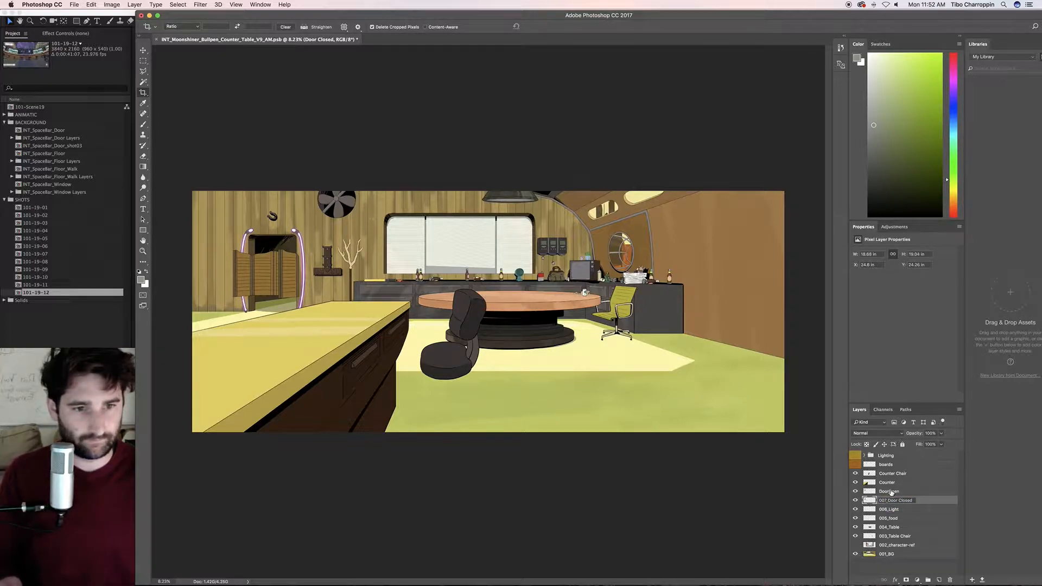
- Rename the DoorOpen layer as 008_DoorOpen and the Counter layer as 009_Counter
key("shift+Tab")
key("Left")
type("008_")
key("shift+Tab")
key("Left")
type("00")
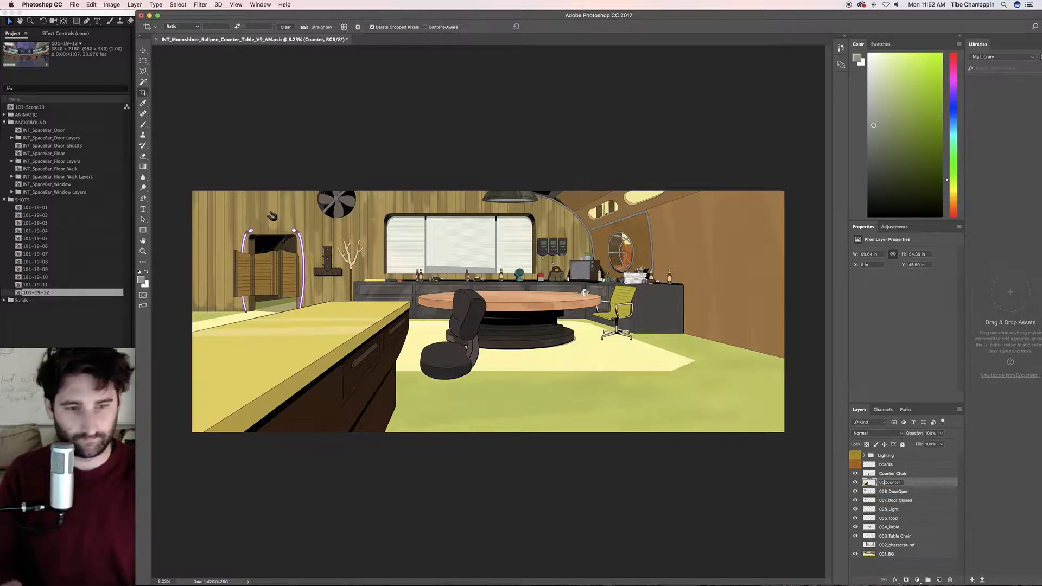
type("9_")
- Rename the Counter Chair layer as 010_Counter Chair and the boards layer as 011_boards
key("shift+Tab")
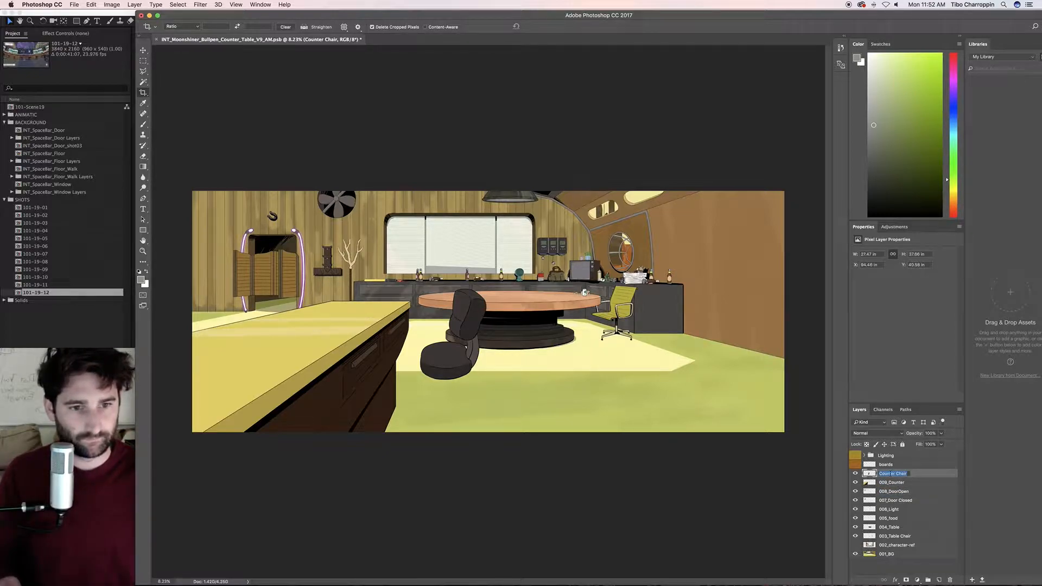
key("Left")
type("010_")
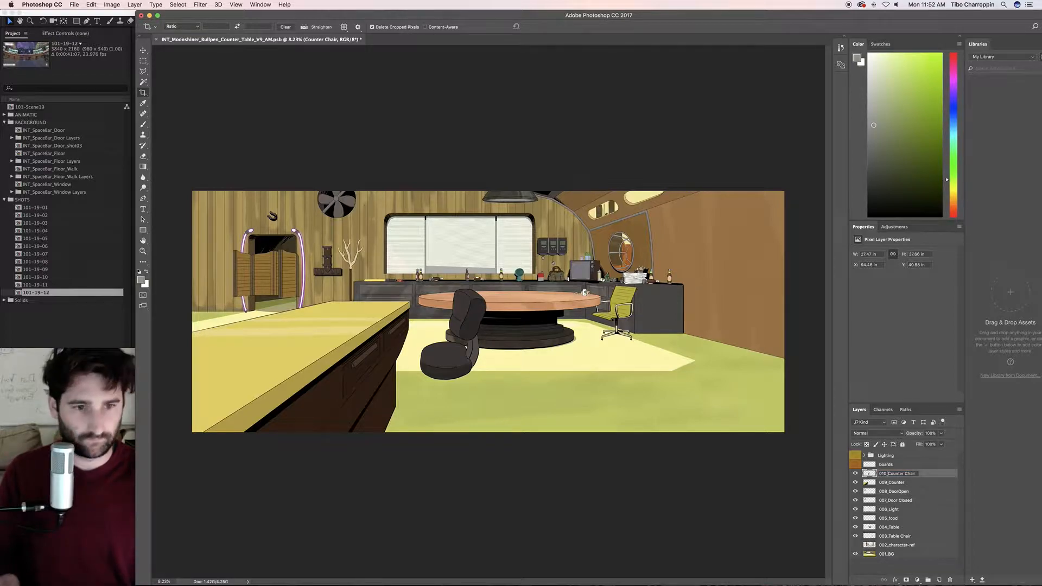
key("shift+Tab")
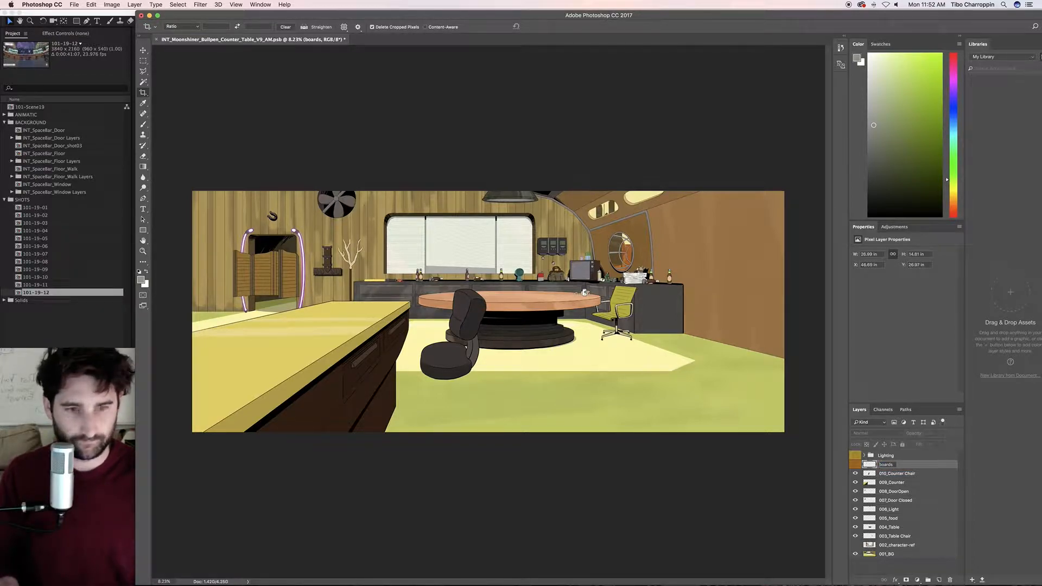
type("011")
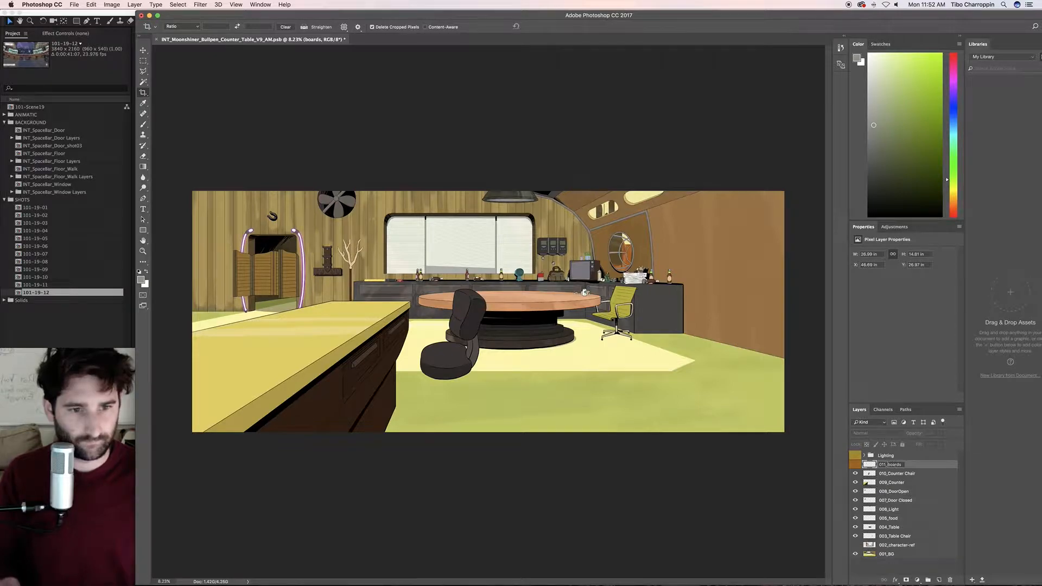
type("_")
- Expand the Lighting group to examine its layers and collapse it again
left_click(875, 456)
left_click(865, 456)
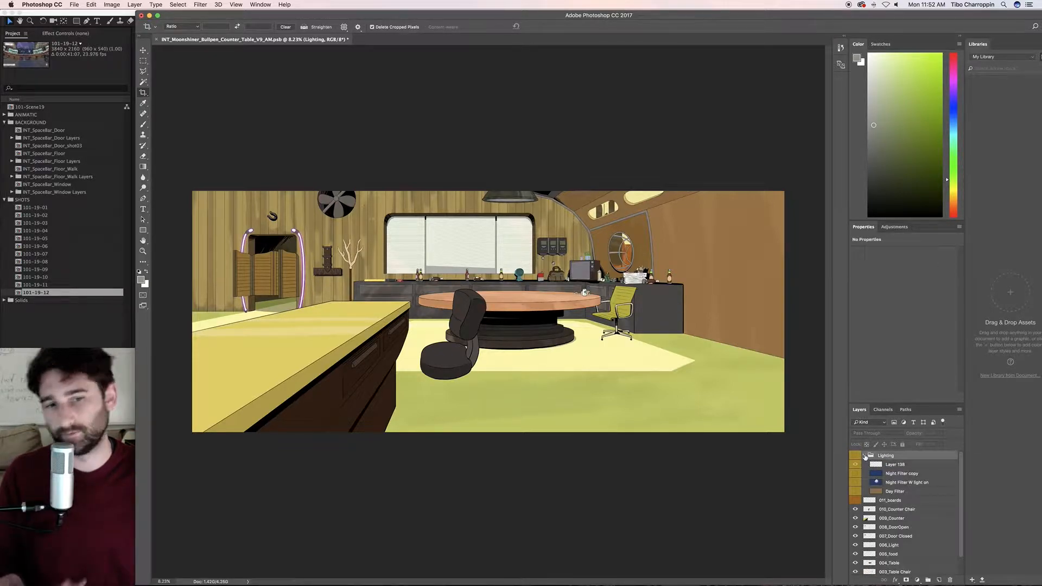
left_click(866, 457)
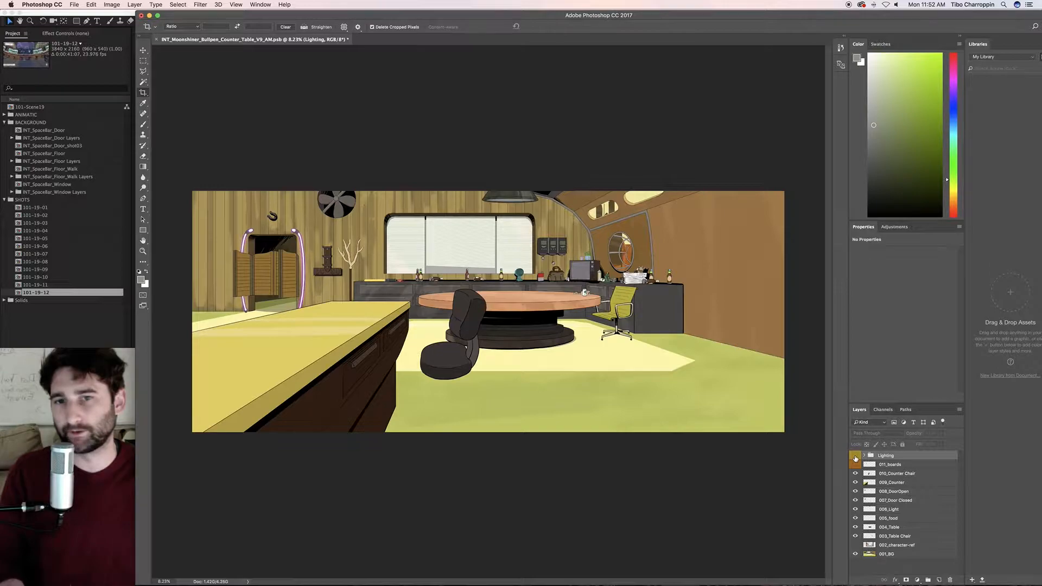
- Check the 002_character-ref layer by toggling its visibility and select the 001_BG layer
left_click(856, 545)
left_click(856, 545)
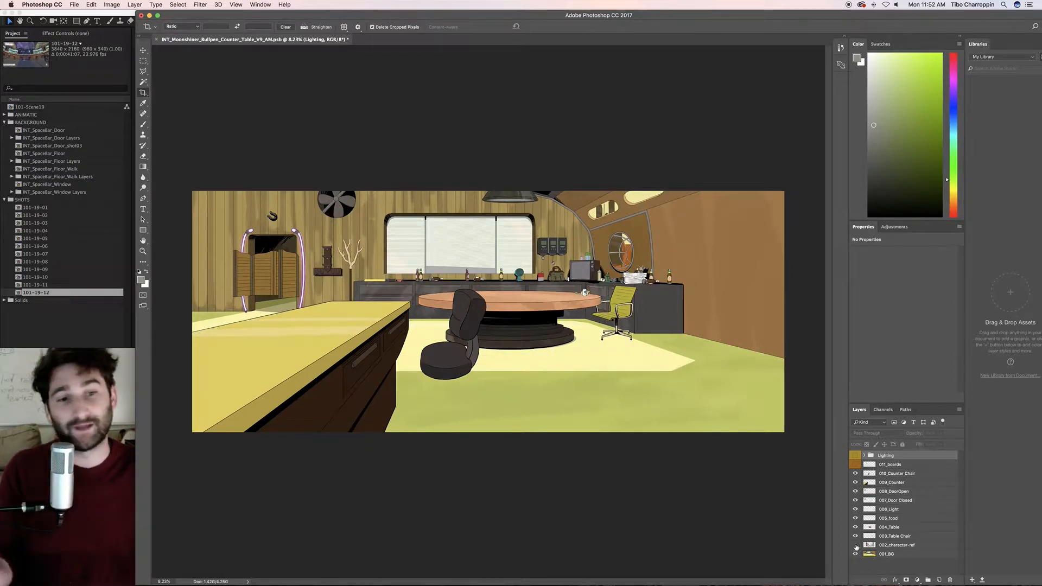
left_click(893, 555)
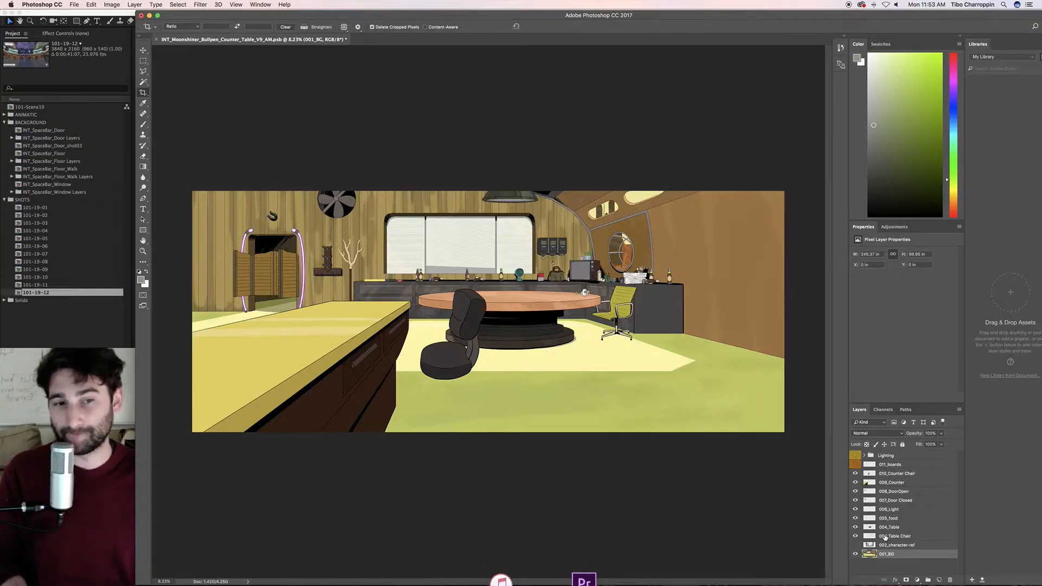
- Place each of the layers 001_BG, 002_character-ref, 003_Table Chair, 004_Table and 005_food into its own separate group
left_click(895, 565)
left_click(889, 556)
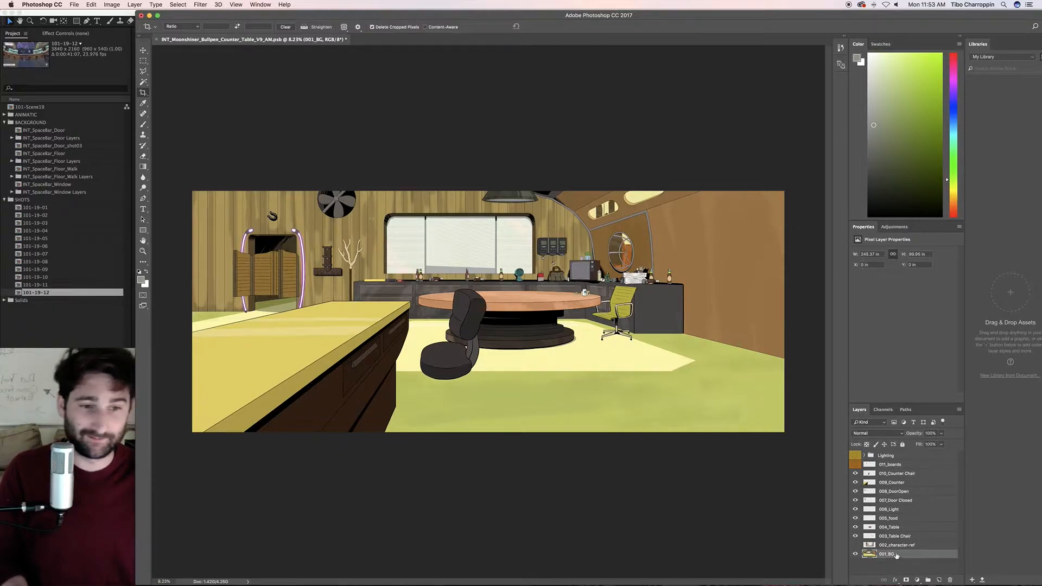
key("super+g")
left_click(889, 546)
key("super+g")
left_click(889, 537)
key("super+g")
left_click(890, 527)
key("super+g")
left_click(889, 519)
key("super+g")
- Place each of the layers 006_Light, 007_Door Closed, 008_DoorOpen, 009_Counter, 010_Counter Chair and 011_boards into its own separate group
left_click(890, 509)
key("super+g")
left_click(894, 500)
key("super+g")
left_click(893, 491)
key("super+g")
left_click(894, 482)
key("super+g")
left_click(890, 473)
key("super+g")
- Rename the groups holding the BG, character-ref and Table Chair layers as 001, 02 and 003
scroll(899, 497, "down", 3)
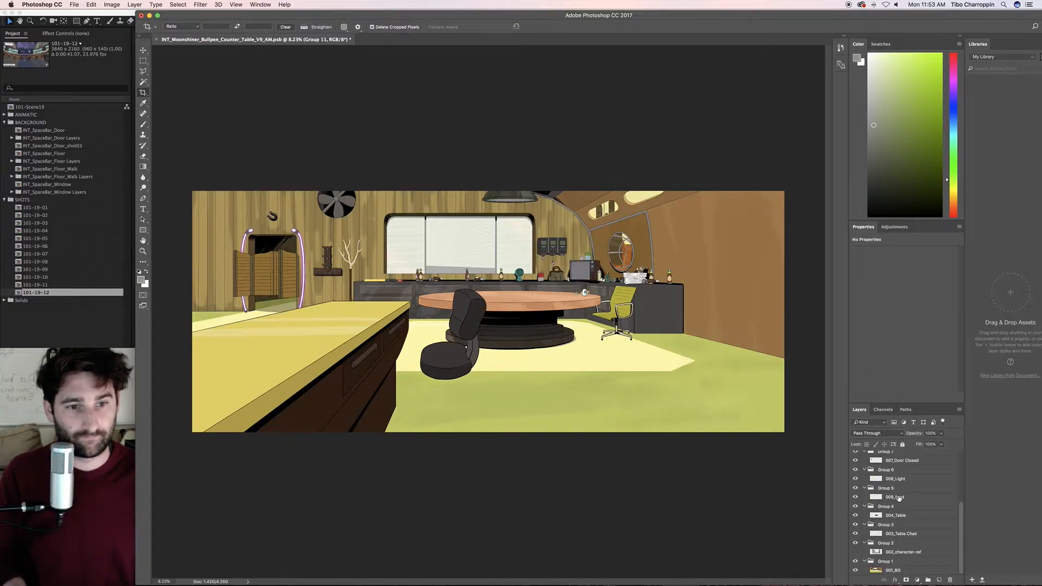
double_click(885, 563)
type("001")
double_click(886, 543)
type("02")
double_click(886, 525)
type("003")
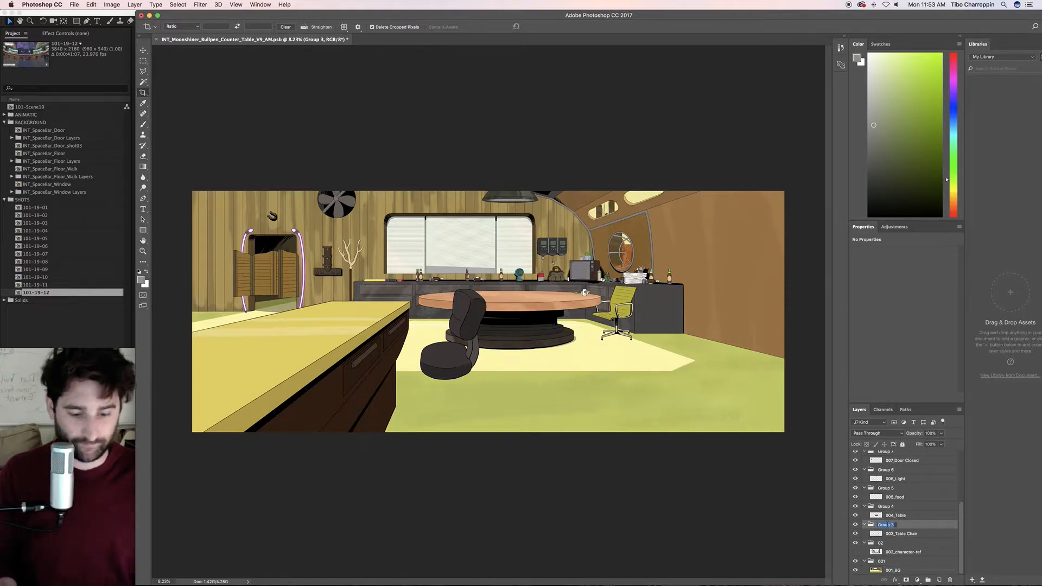
- Rename the groups holding the Table, food and Light layers as 004, 005 and 006
double_click(886, 506)
type("004")
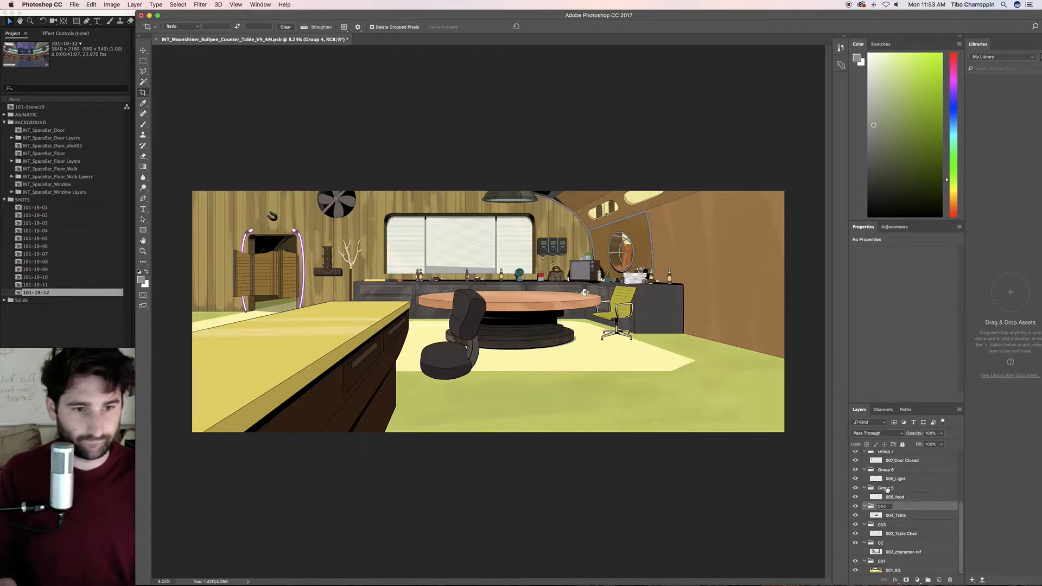
double_click(886, 488)
type("005")
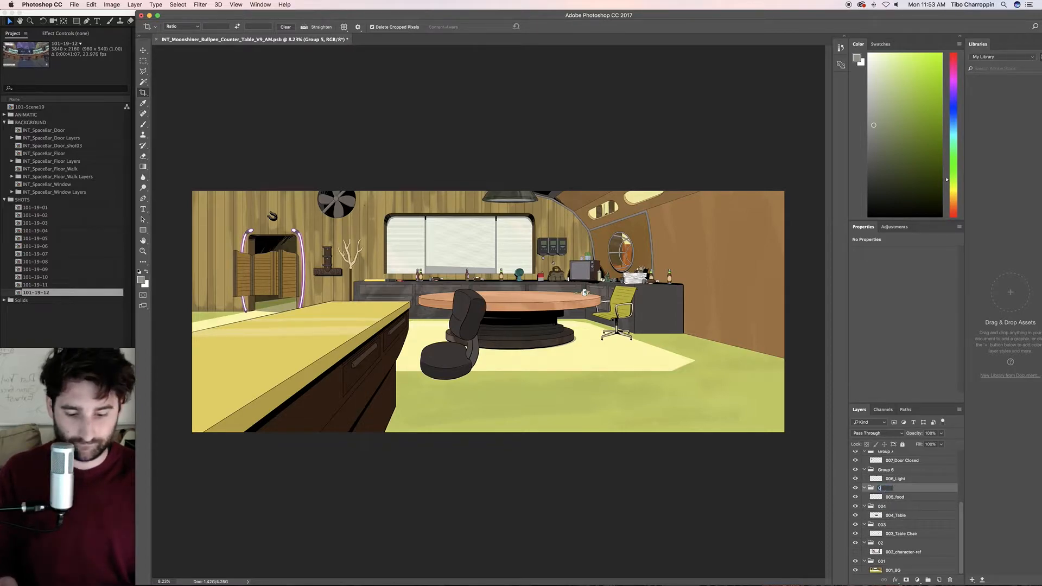
double_click(885, 470)
type("006")
key("Return")
- Rename the groups holding the Door Closed and DoorOpen layers as 007 and 008
scroll(889, 485, "up", 2)
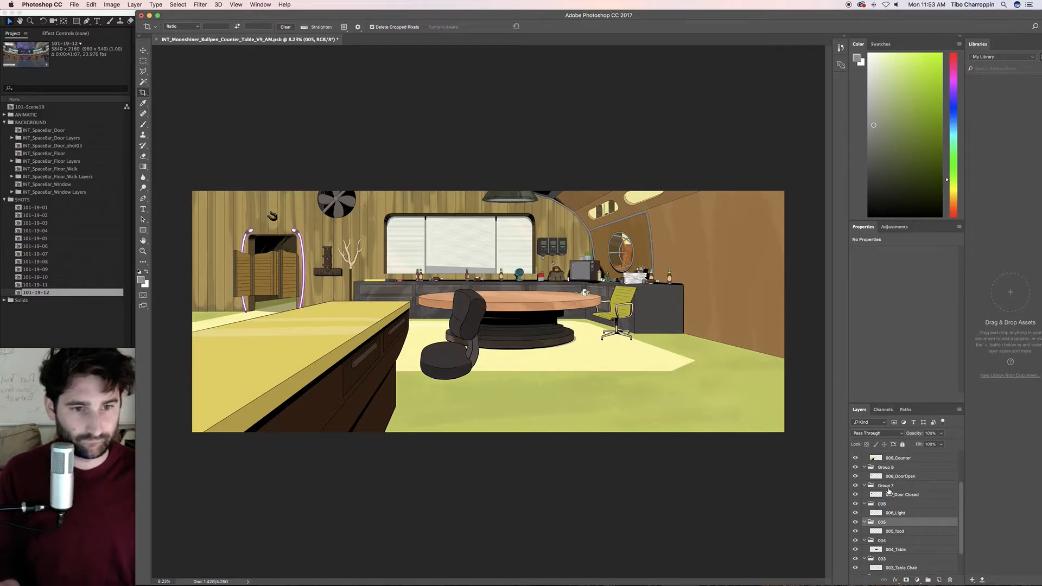
double_click(885, 485)
type("007")
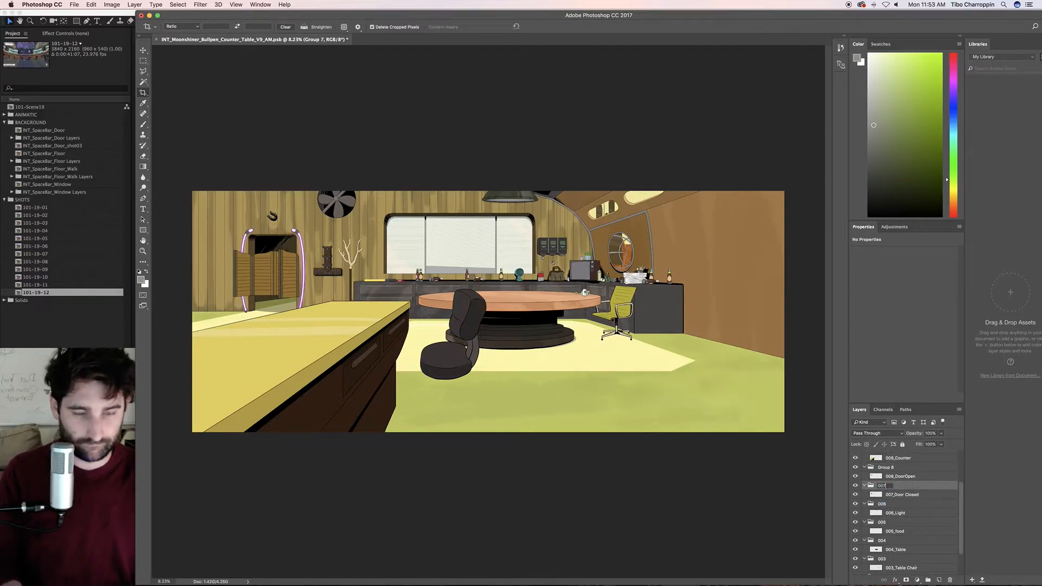
double_click(885, 467)
type("008")
left_click(886, 486)
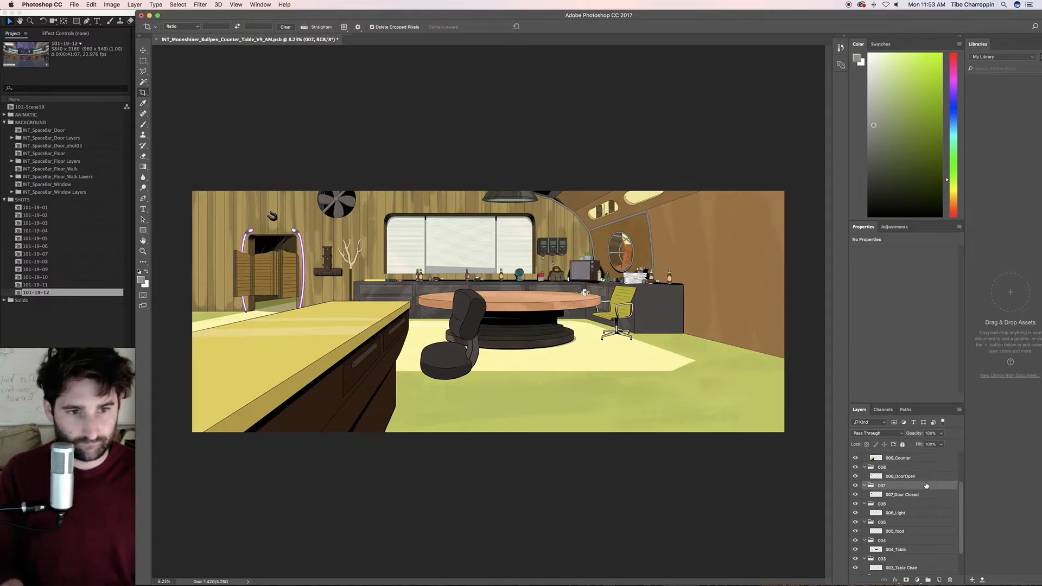
- Rename the groups holding the Counter, Counter Chair and boards layers as 009, 020 and 011
scroll(886, 491, "up", 3)
double_click(887, 496)
type("009")
double_click(887, 478)
type("010")
double_click(887, 459)
type("011_boards")
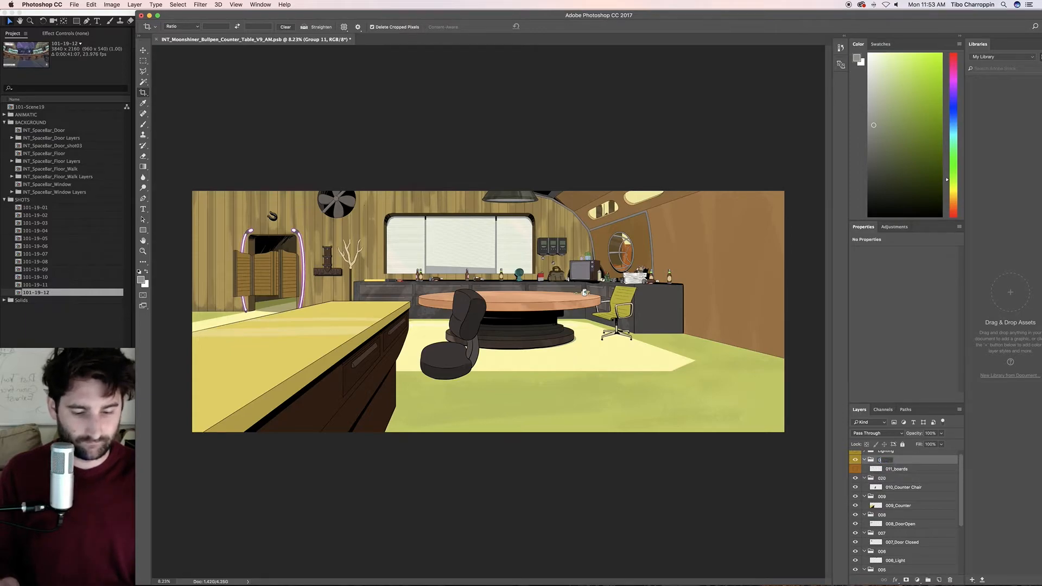
- Collapse all the numbered groups, from 011 down to 001, so that only the group names are listed
left_click(865, 460)
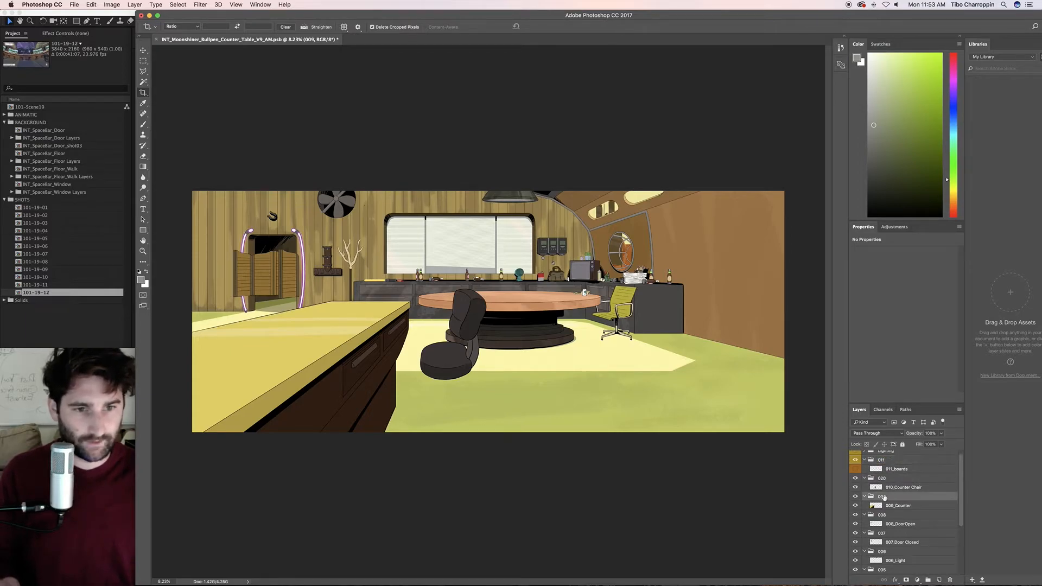
left_click(865, 469)
left_click(866, 479)
left_click(865, 479)
left_click(865, 487)
left_click(865, 497)
left_click(865, 507)
left_click(864, 516)
left_click(864, 526)
left_click(865, 535)
left_click(865, 544)
left_click(864, 558)
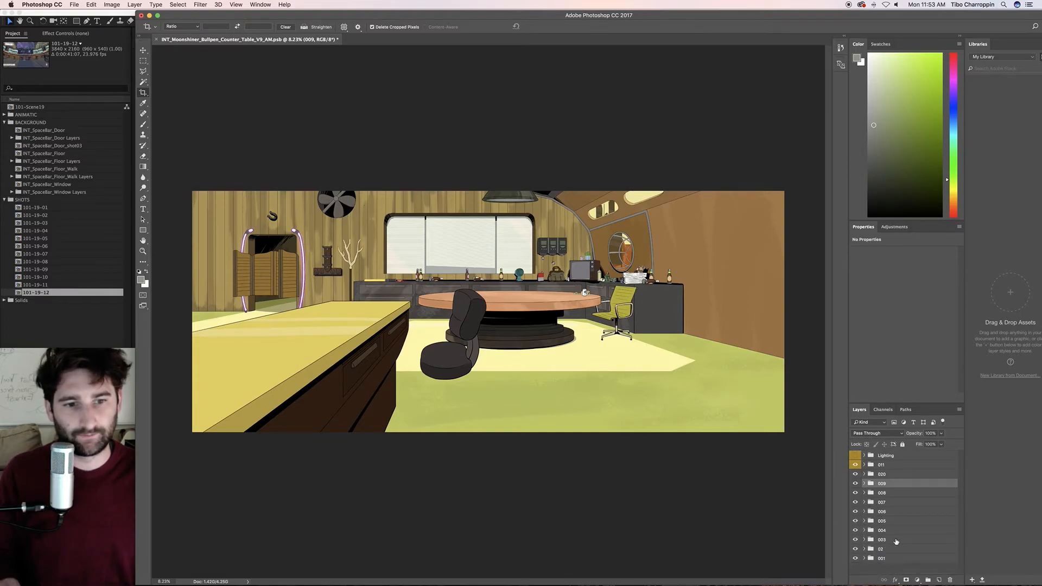
left_click(906, 580)
left_click(896, 567)
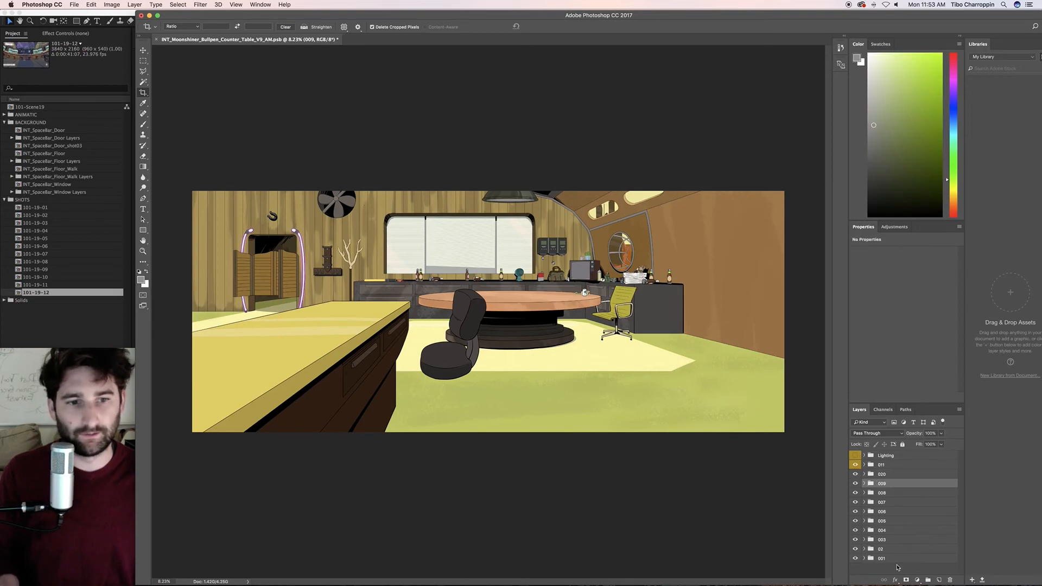